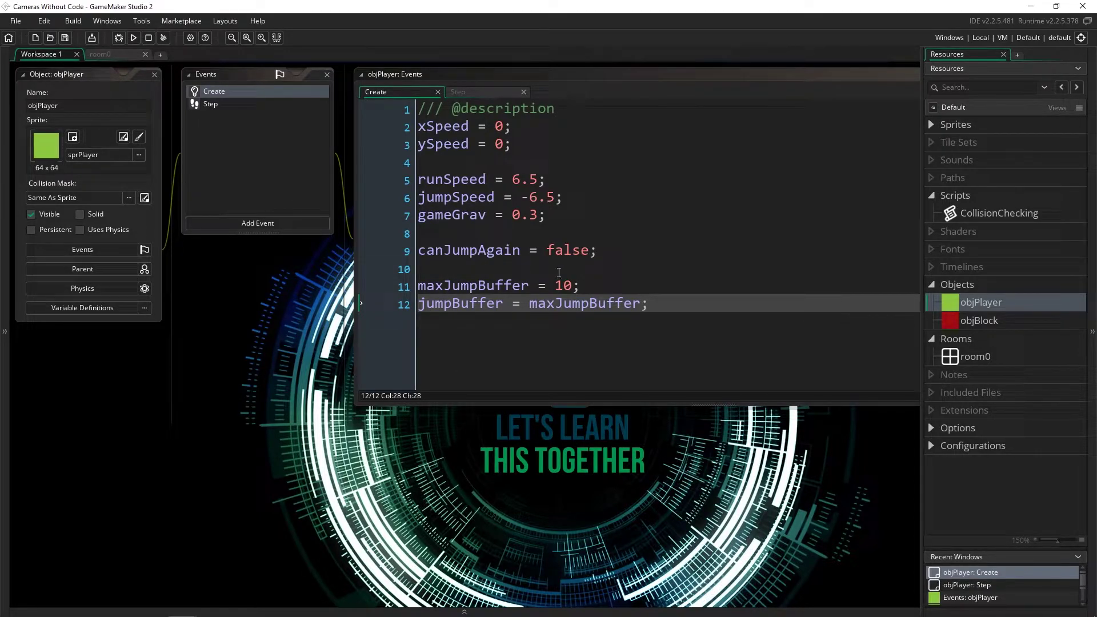
# Step: Open room0 and run the game to test the player's movement with the whole room in view
pyautogui.click(991, 214)
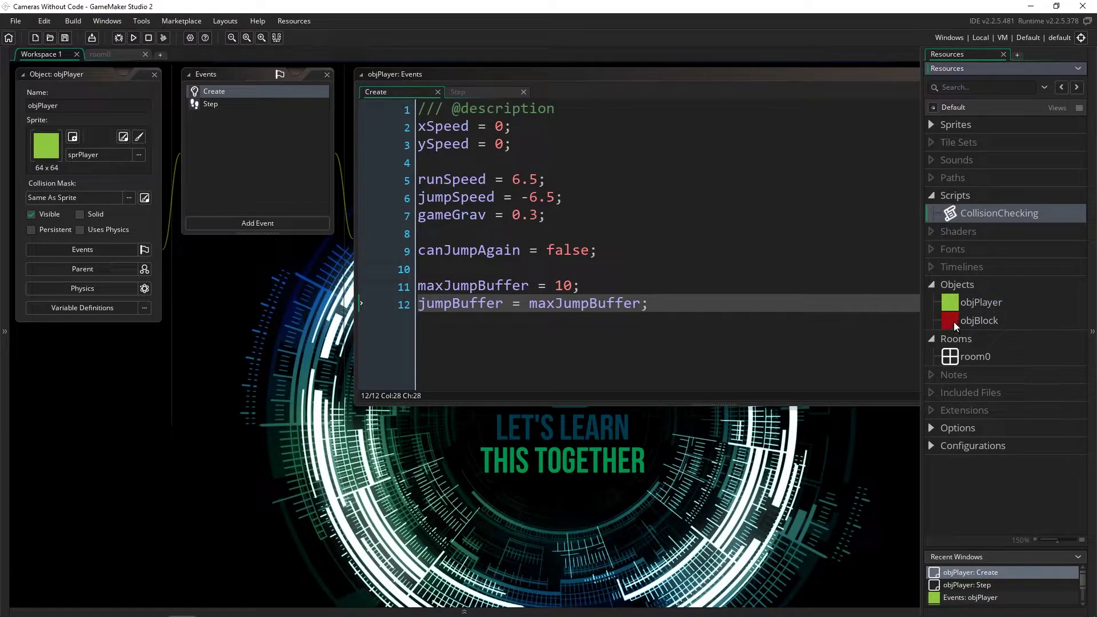
pyautogui.doubleClick(949, 357)
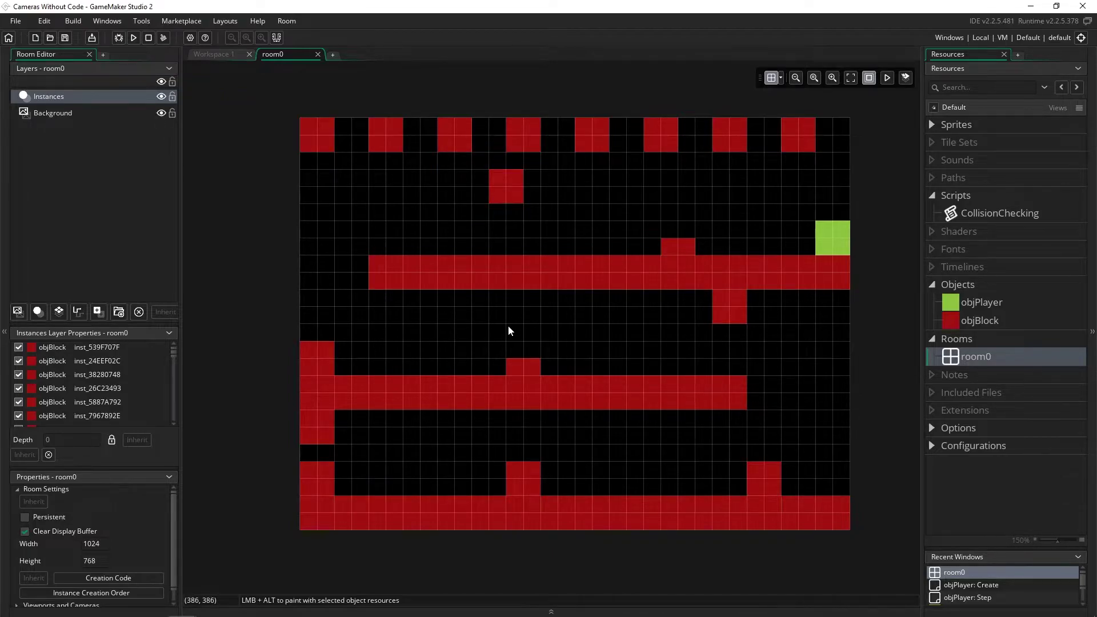
pyautogui.press('F5')
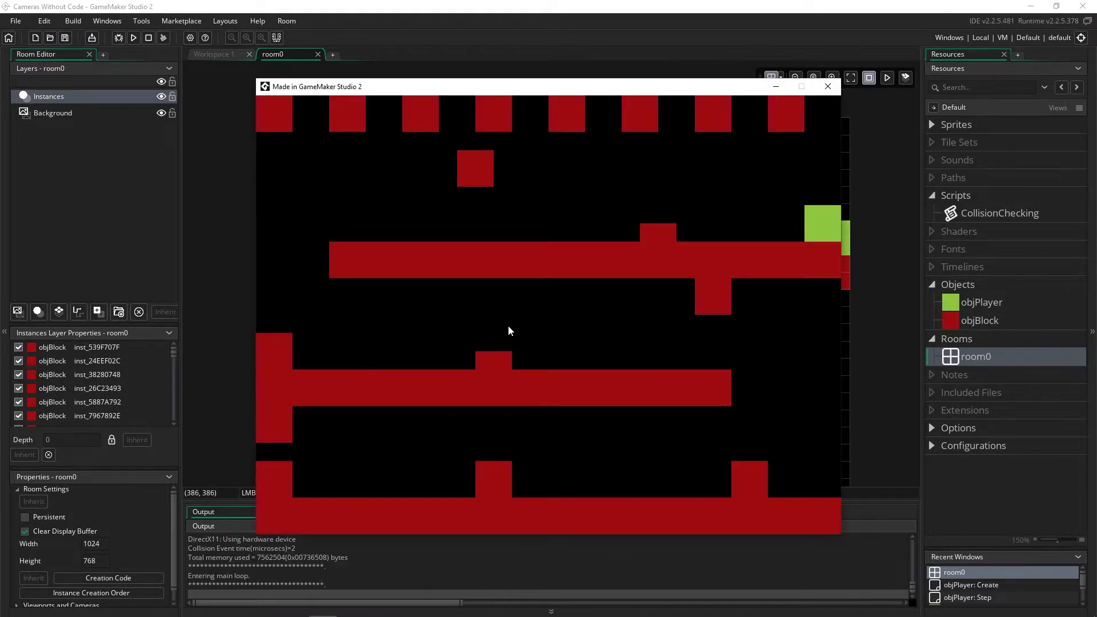
pyautogui.press('Left')
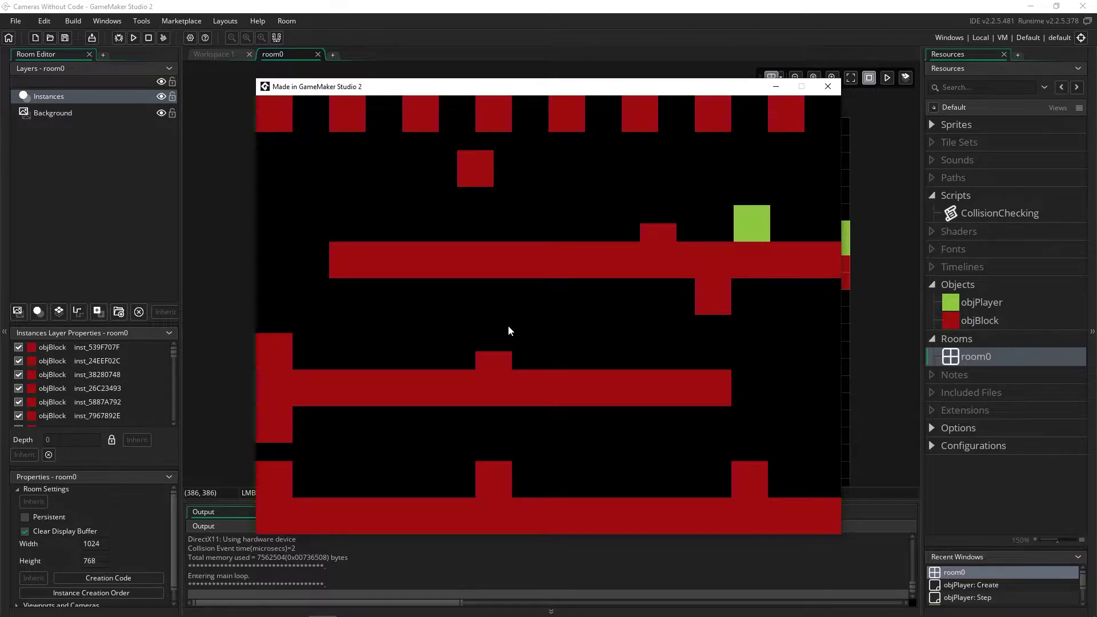
pyautogui.press('Left')
pyautogui.press('Up')
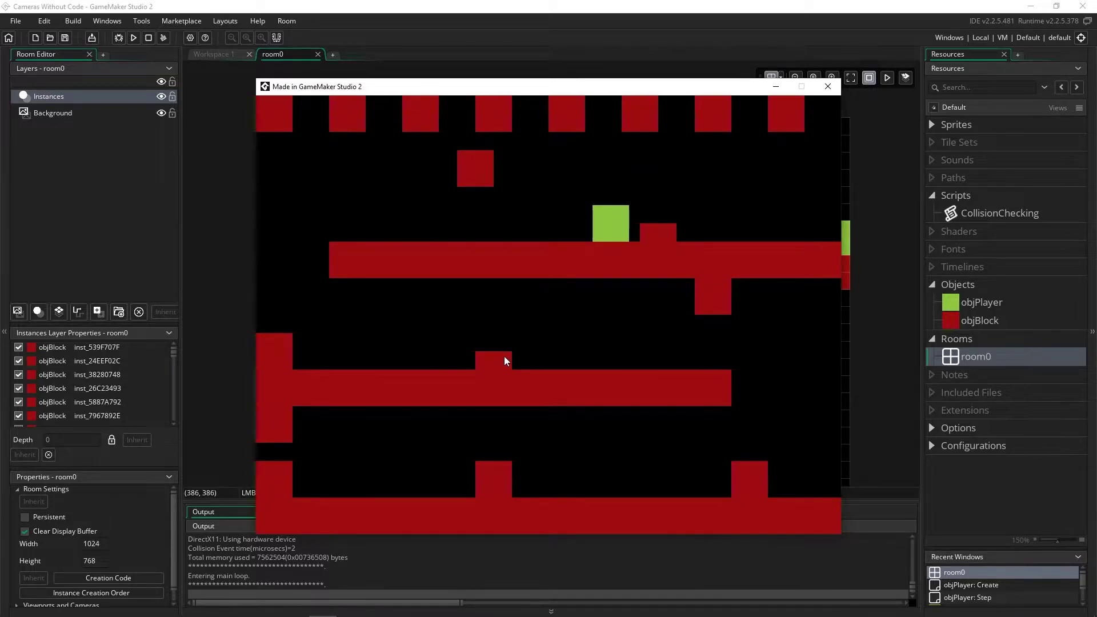
pyautogui.click(828, 87)
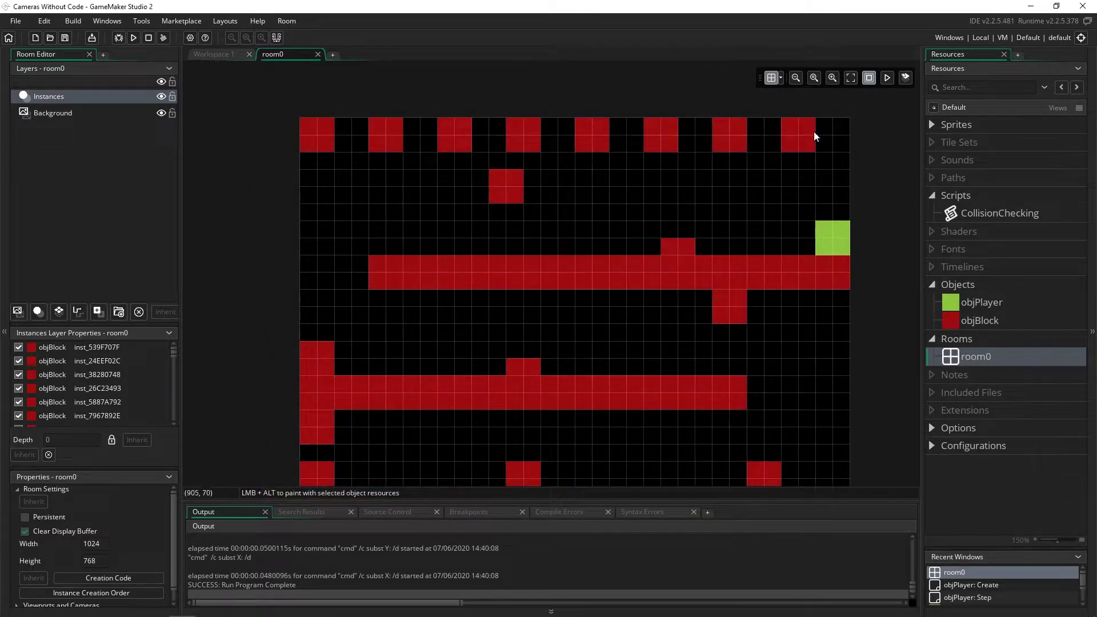
# Step: Fit room0 in the view, select the objPlayer instance, and collapse the Layers and Instances Layer Properties sections
pyautogui.click(850, 78)
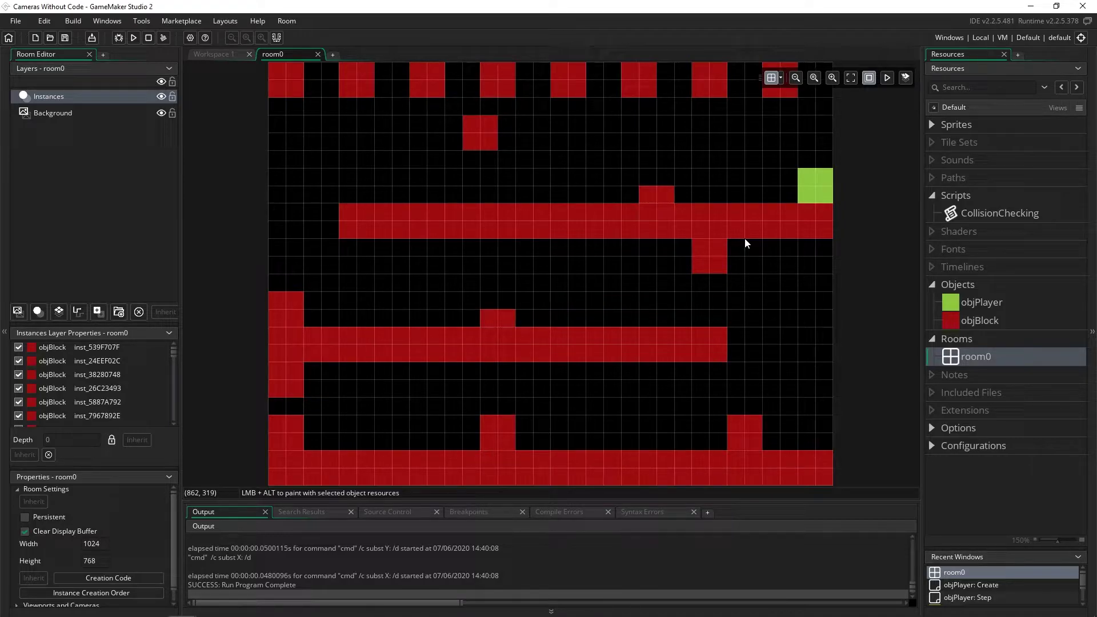
pyautogui.click(809, 200)
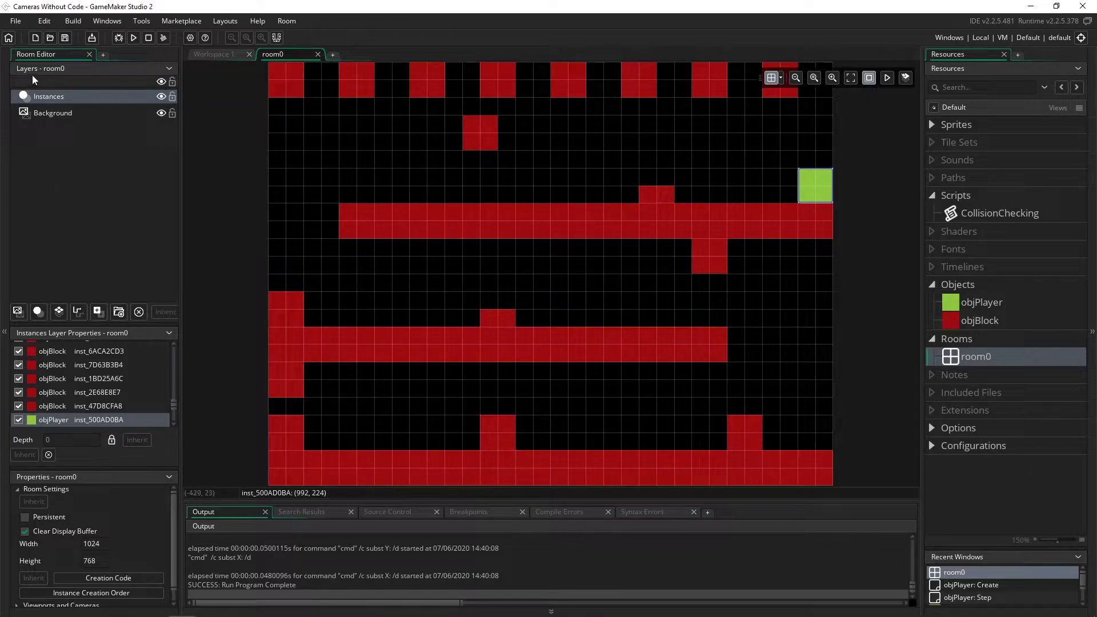
pyautogui.click(170, 69)
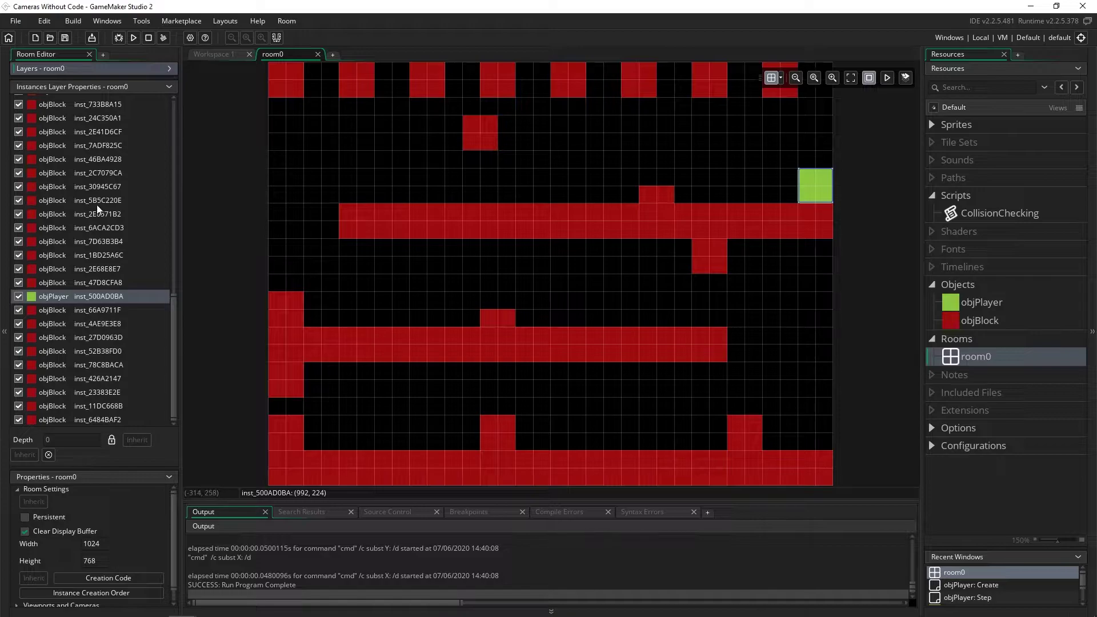
pyautogui.scroll(3, 97, 204)
pyautogui.scroll(-3, 85, 154)
pyautogui.click(169, 87)
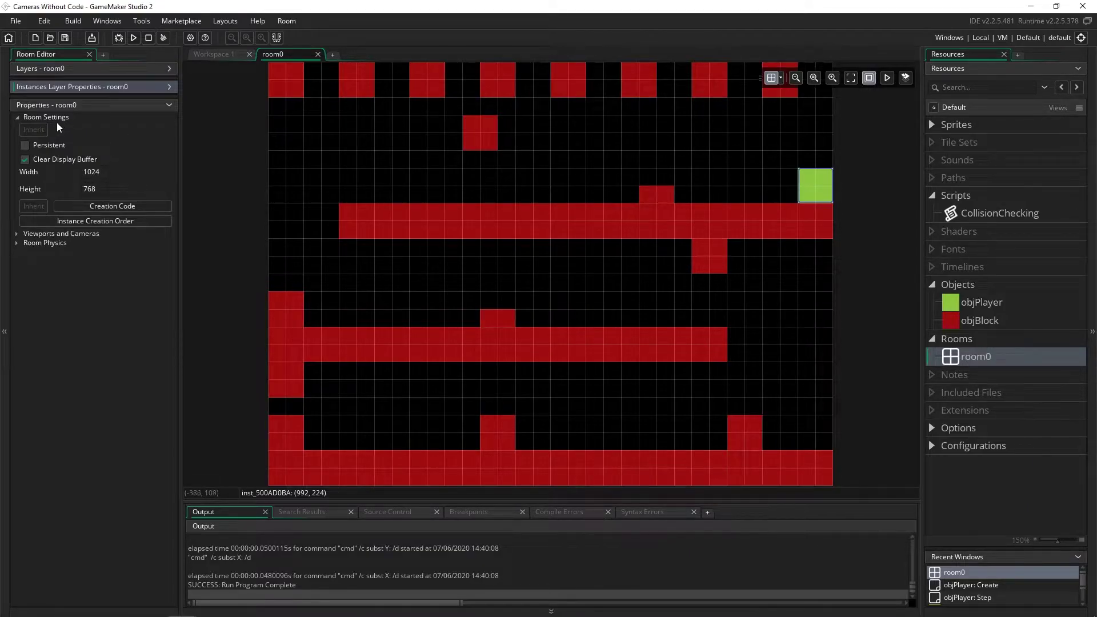
# Step: Enable viewports for room0 and make Viewport 0 visible, widening the room properties area
pyautogui.click(18, 234)
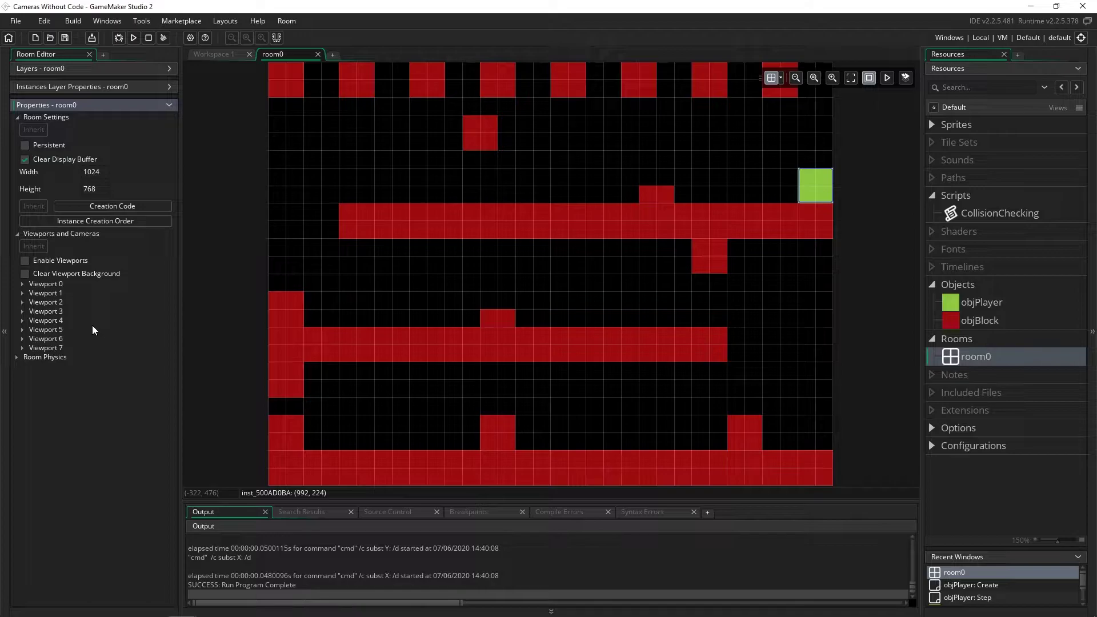
pyautogui.click(25, 261)
pyautogui.click(24, 285)
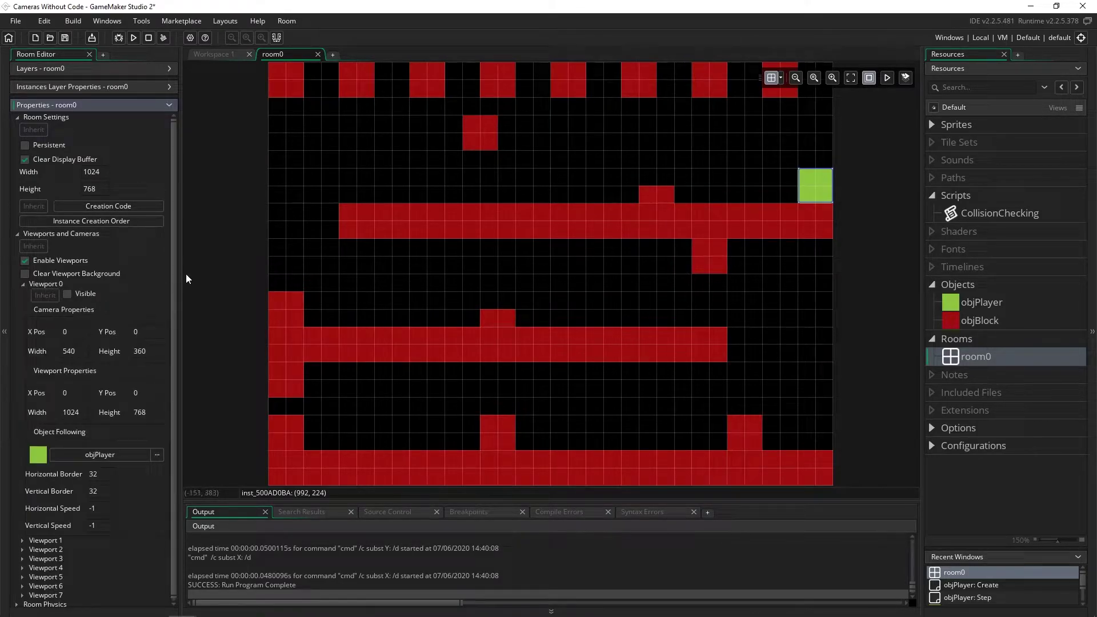
pyautogui.moveTo(177, 275); pyautogui.dragTo(223, 268)
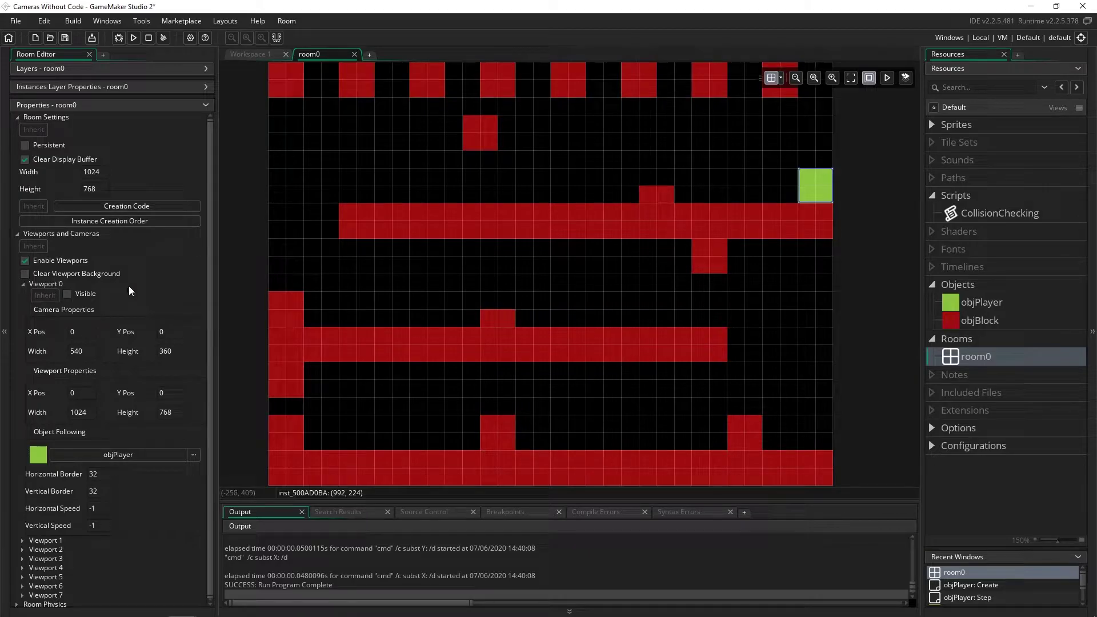
pyautogui.scroll(-1, 129, 287)
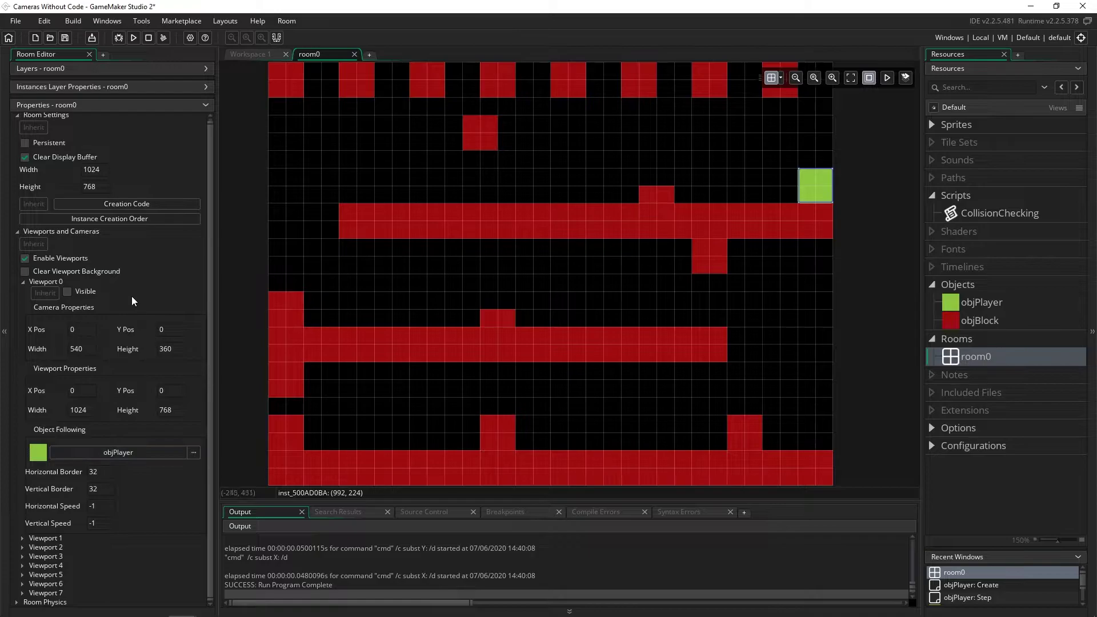
pyautogui.click(67, 292)
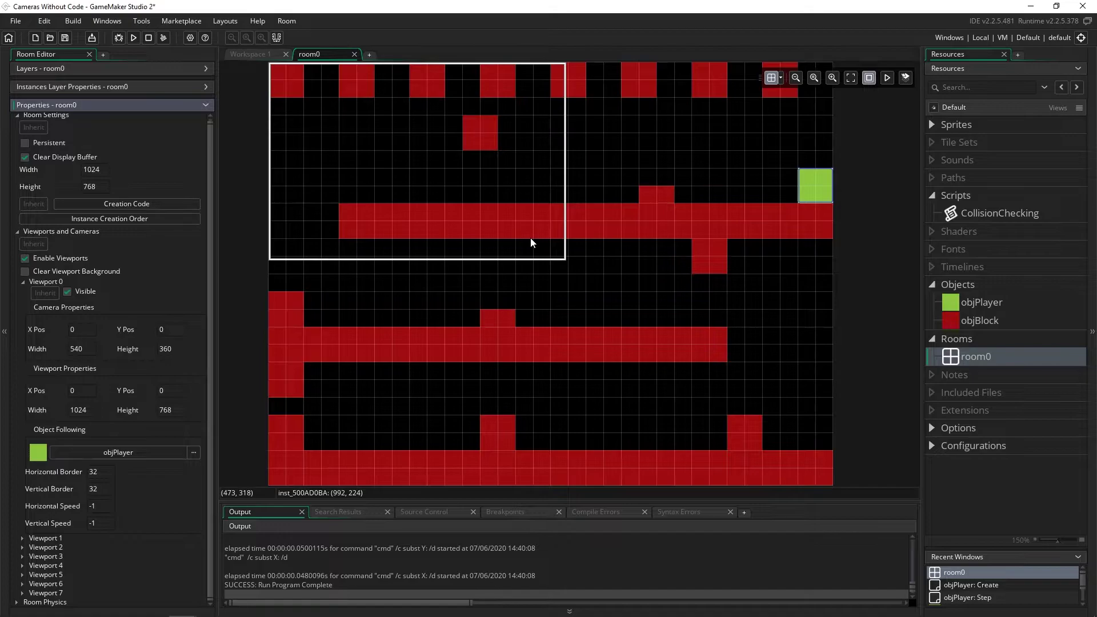
# Step: Turn Viewport 0's visibility off and on again, and do the same with Enable Viewports, to compare the camera outline
pyautogui.click(84, 292)
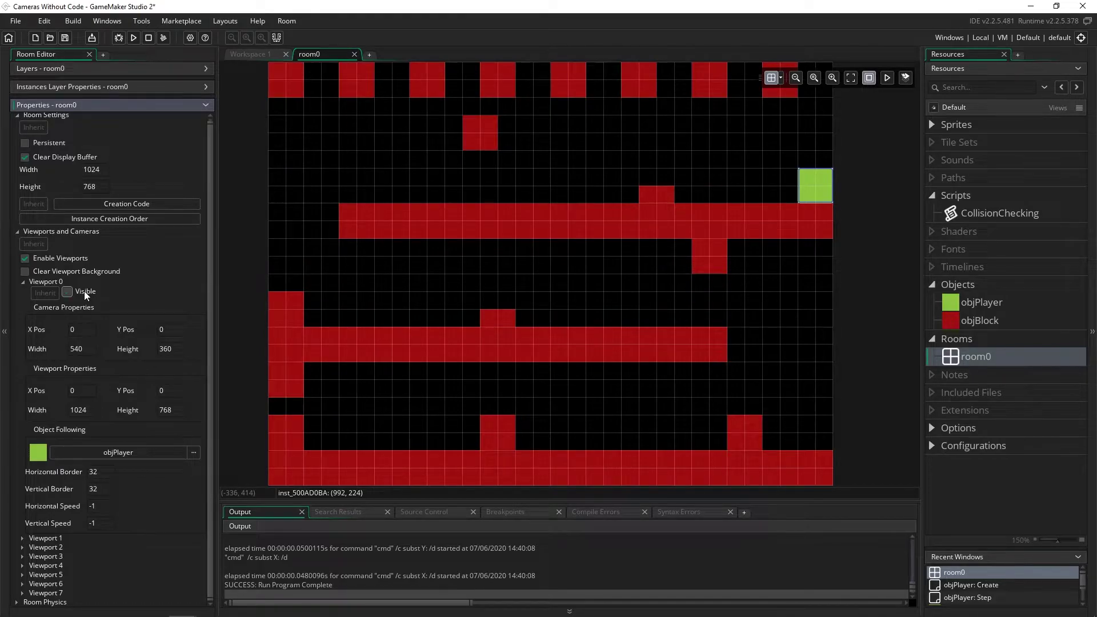
pyautogui.click(83, 293)
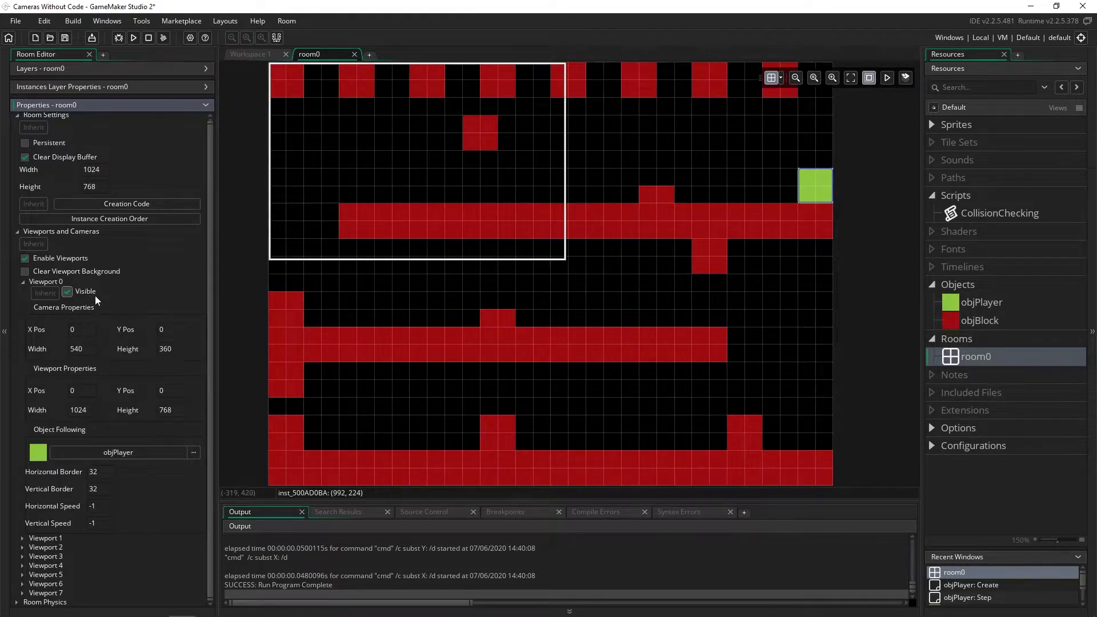
pyautogui.click(26, 259)
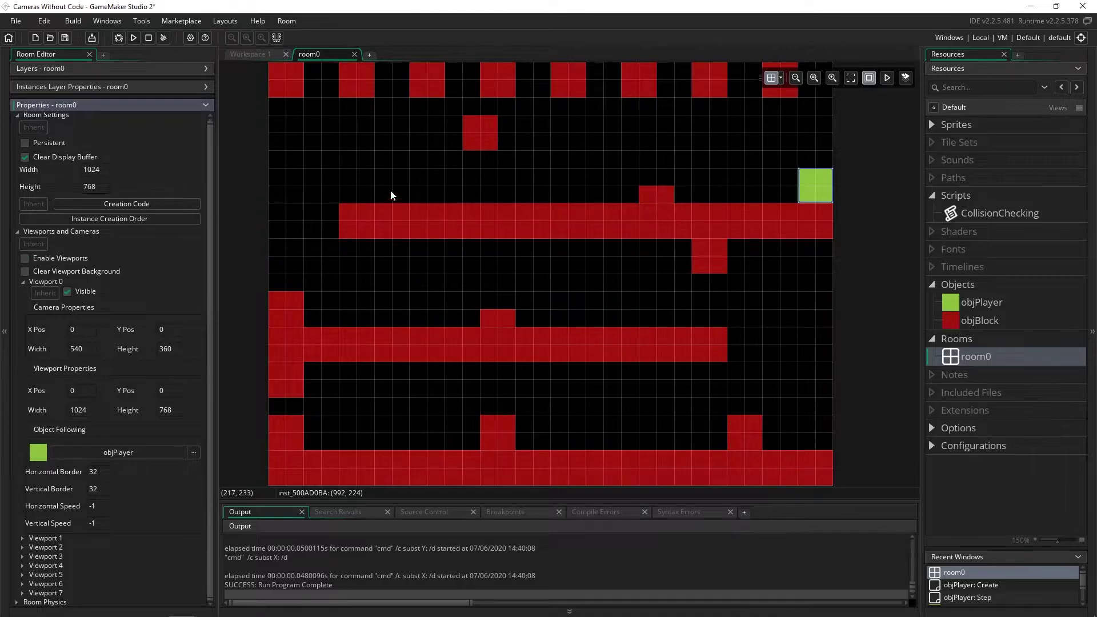
pyautogui.click(80, 259)
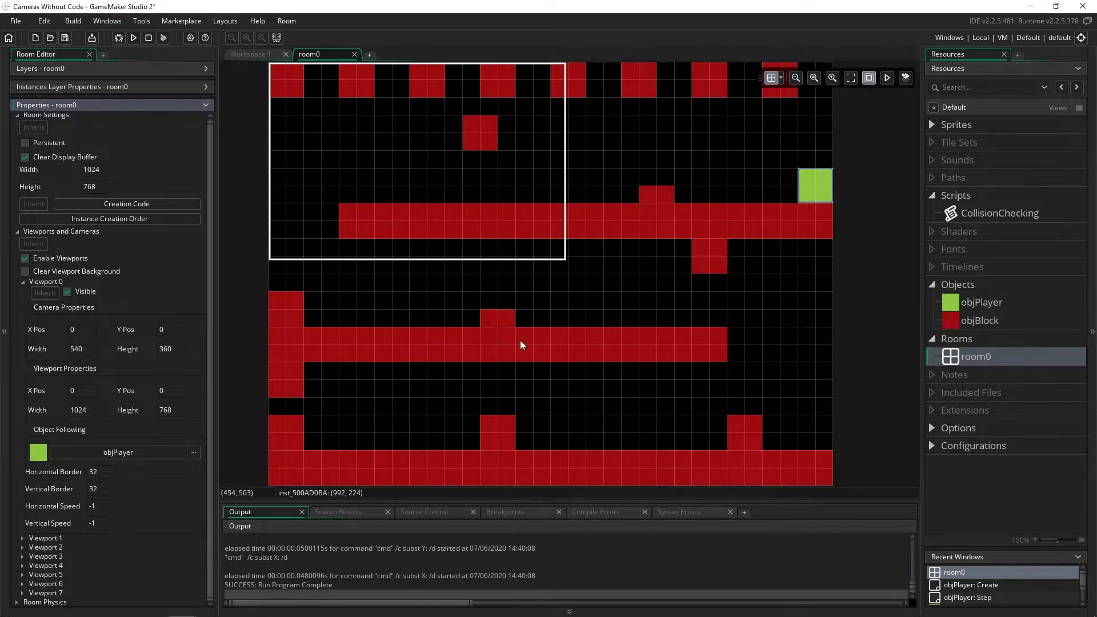
# Step: Examine the width and height values of Viewport 0's camera and of its viewport
pyautogui.click(80, 349)
pyautogui.press('Tab')
pyautogui.click(88, 411)
pyautogui.press('Tab')
# Step: Clear the object that Viewport 0 follows, and set it back to objPlayer
pyautogui.click(144, 452)
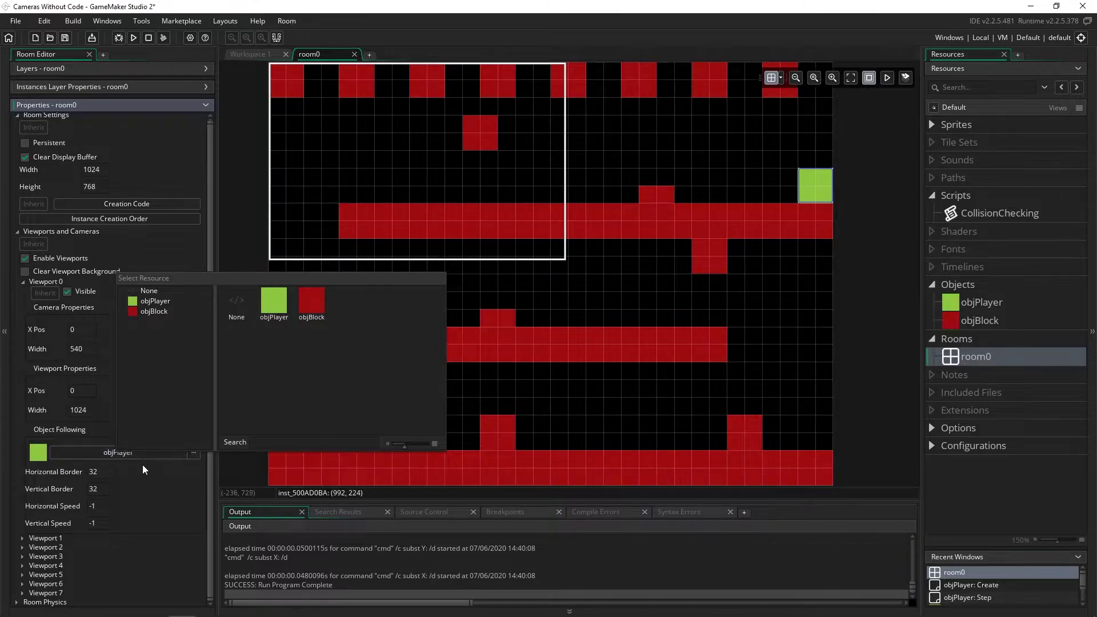
pyautogui.click(142, 463)
pyautogui.click(141, 458)
pyautogui.click(234, 308)
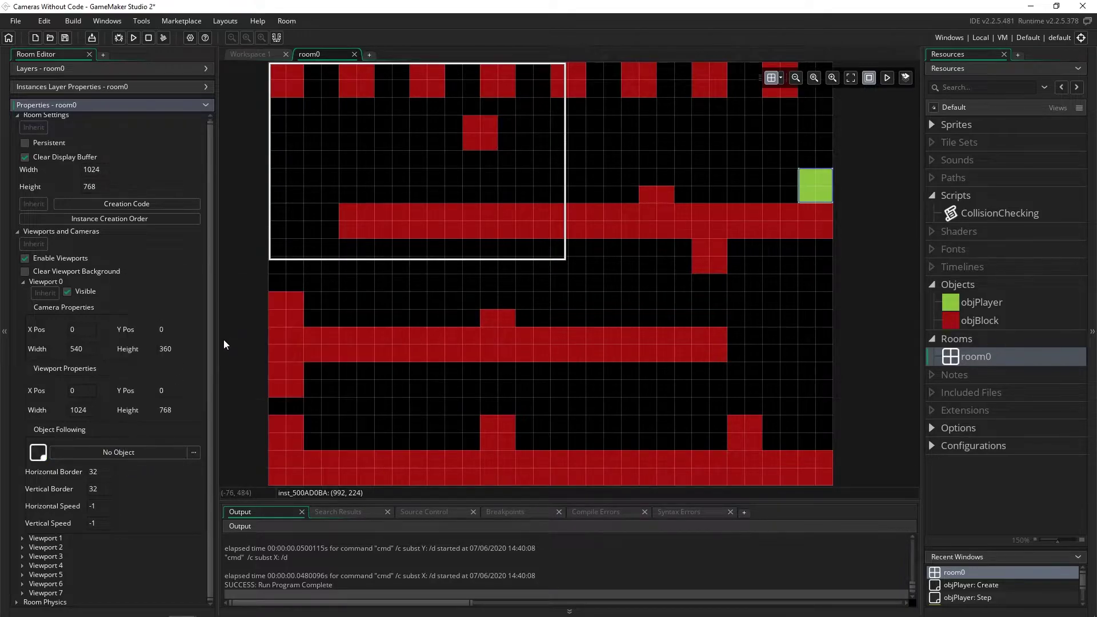
pyautogui.click(172, 451)
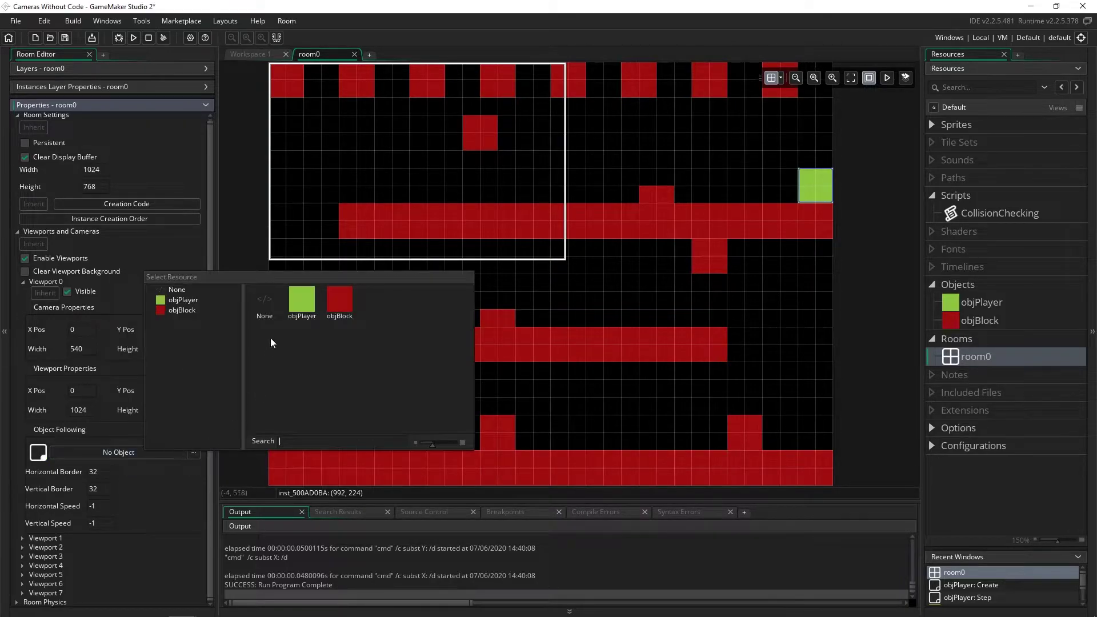
pyautogui.click(307, 310)
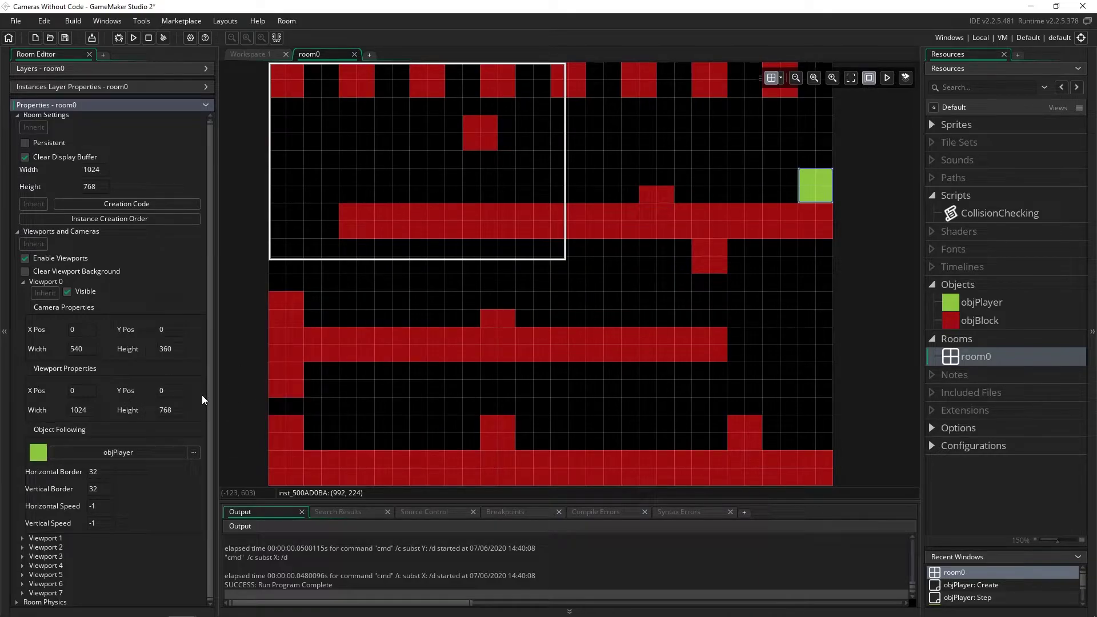
# Step: Run the game and move and jump with the player to test how the camera follows it
pyautogui.press('F5')
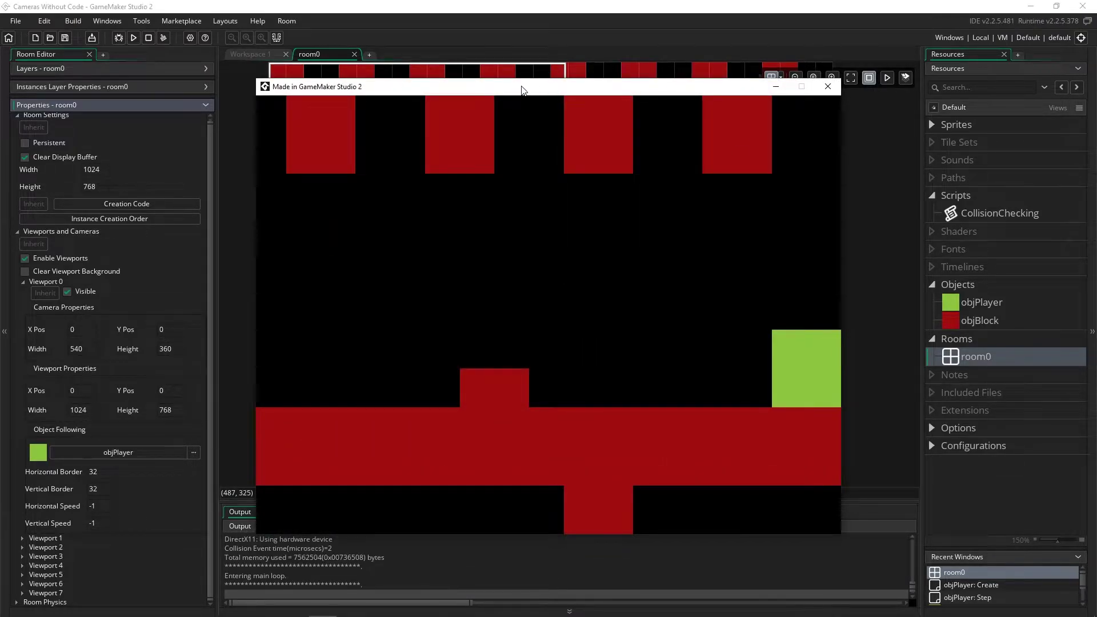
pyautogui.moveTo(523, 90); pyautogui.dragTo(557, 86)
pyautogui.press('Left')
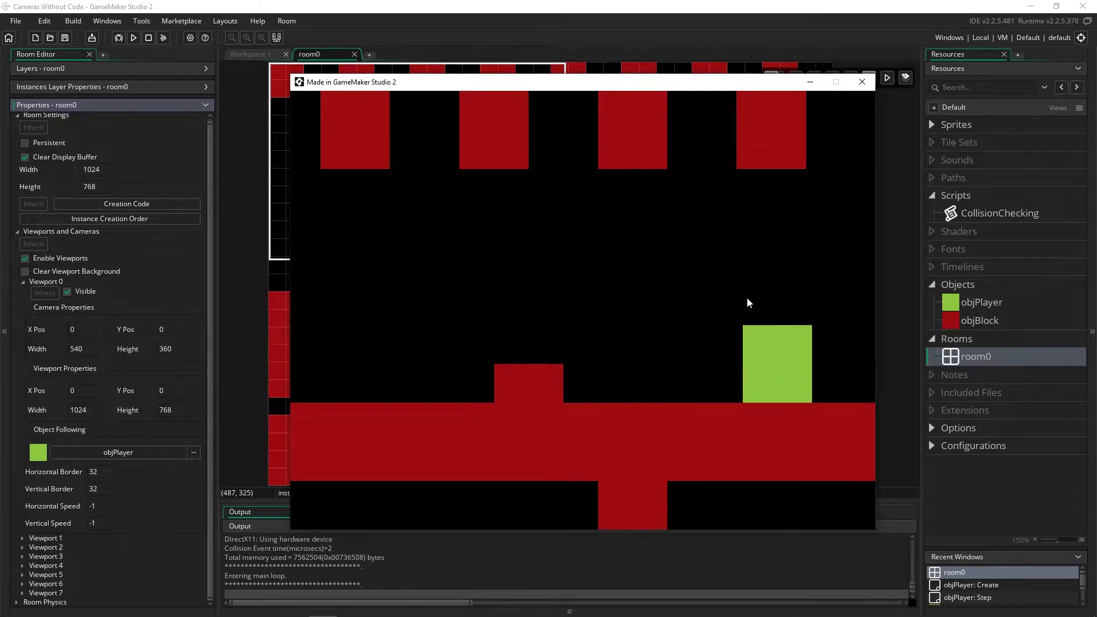
pyautogui.press('Up')
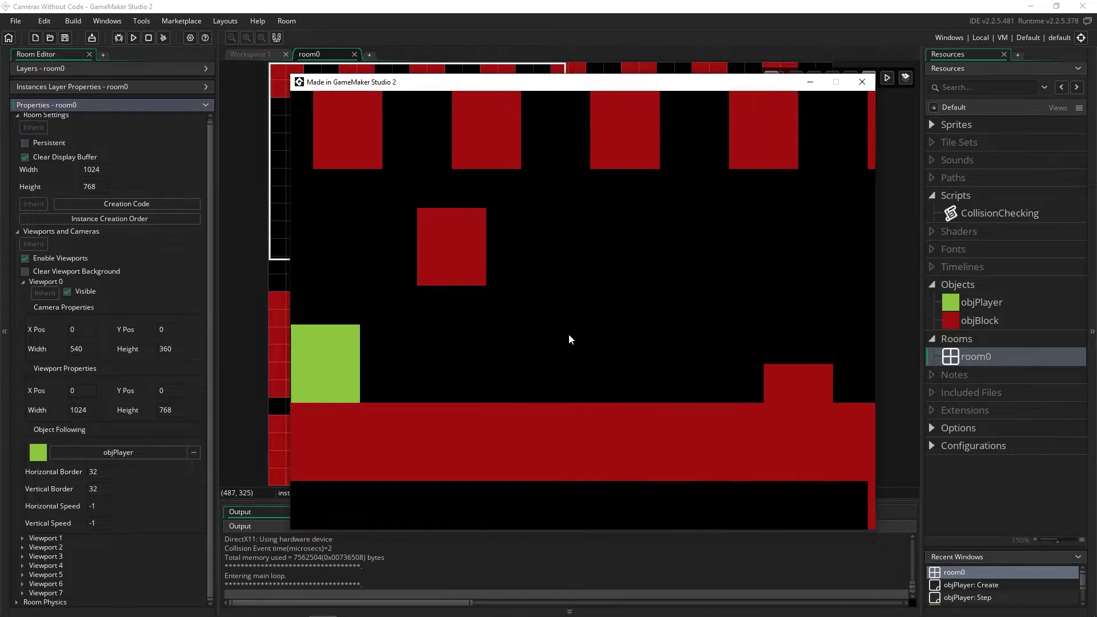
pyautogui.press('Right')
pyautogui.press('Up')
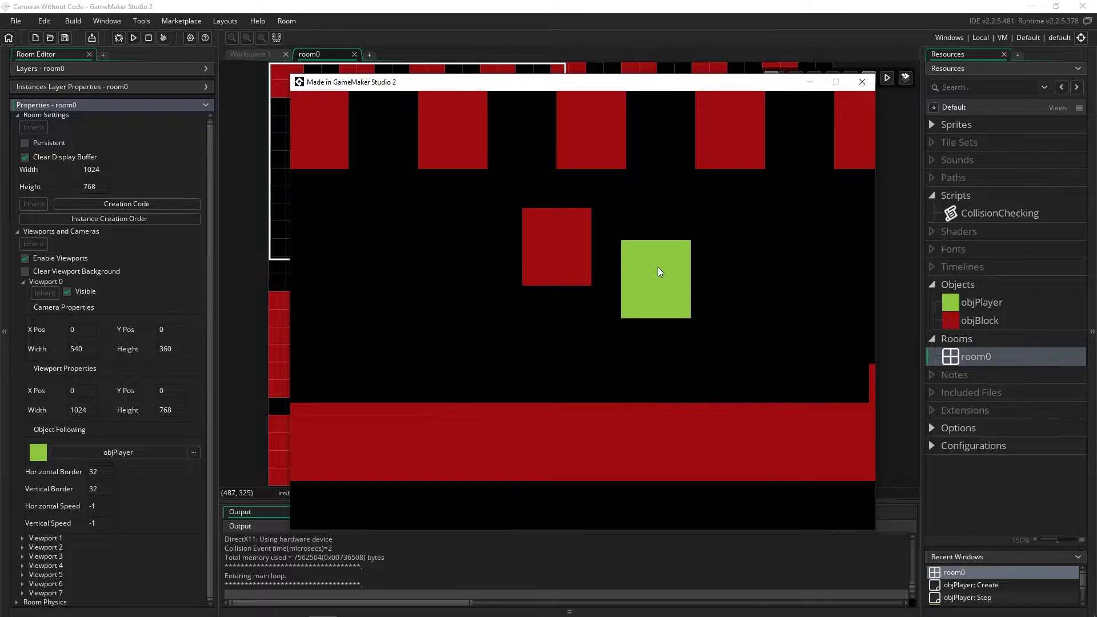
pyautogui.press('Left')
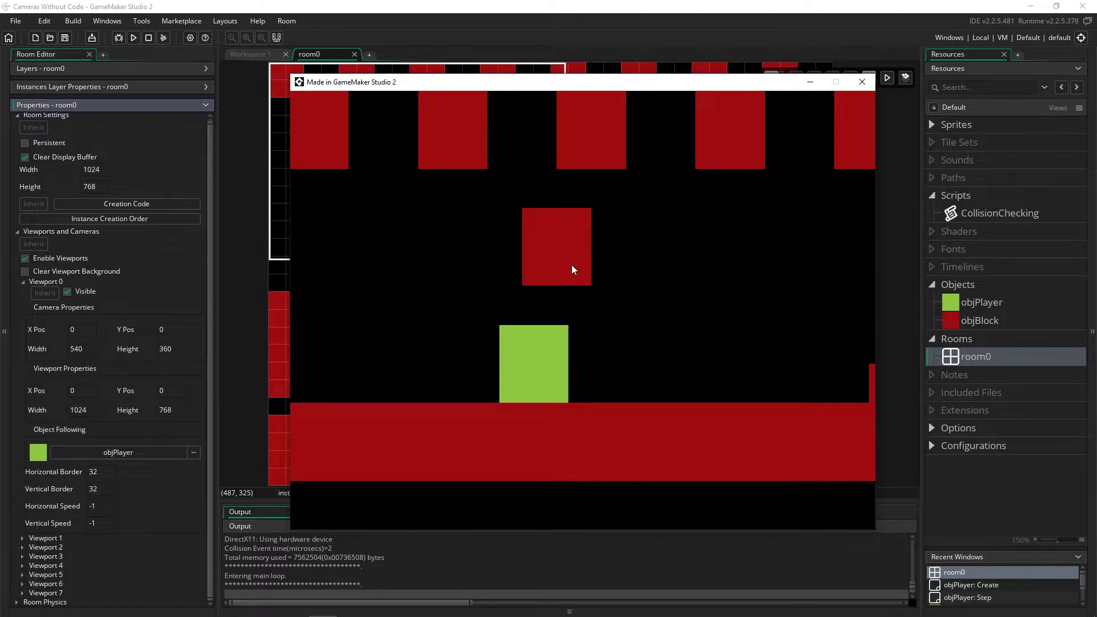
pyautogui.click(862, 82)
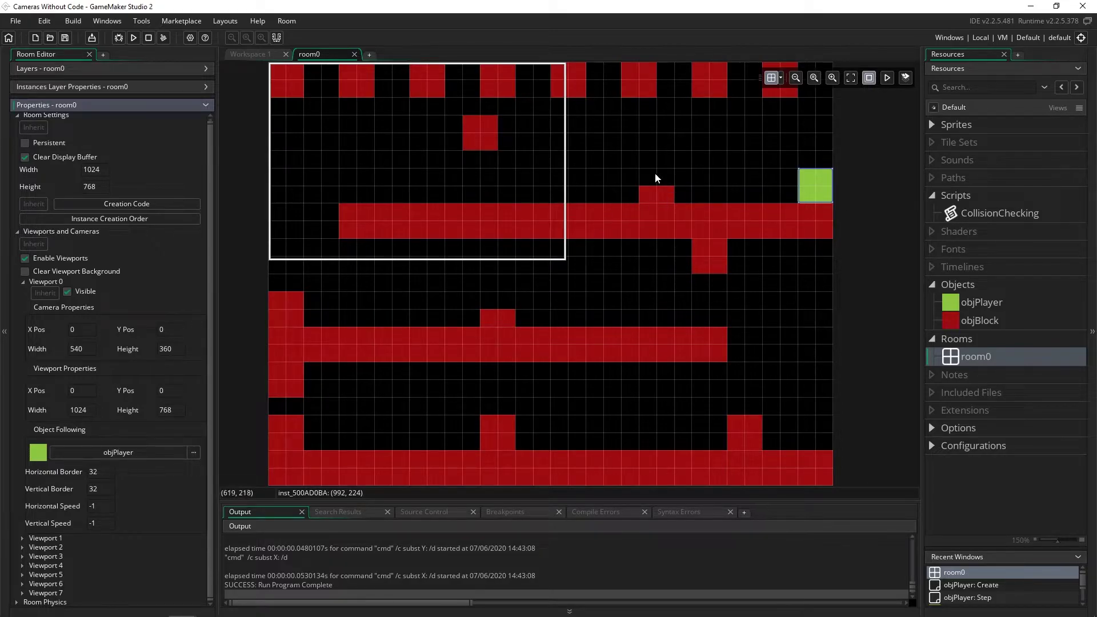
# Step: Check the border fields and illustrate them by moving the objPlayer instance to the camera outline's edge and back to its original spot
pyautogui.moveTo(818, 196)
pyautogui.mouseDown()
pyautogui.moveTo(400, 194)
pyautogui.moveTo(821, 191)
pyautogui.mouseUp()
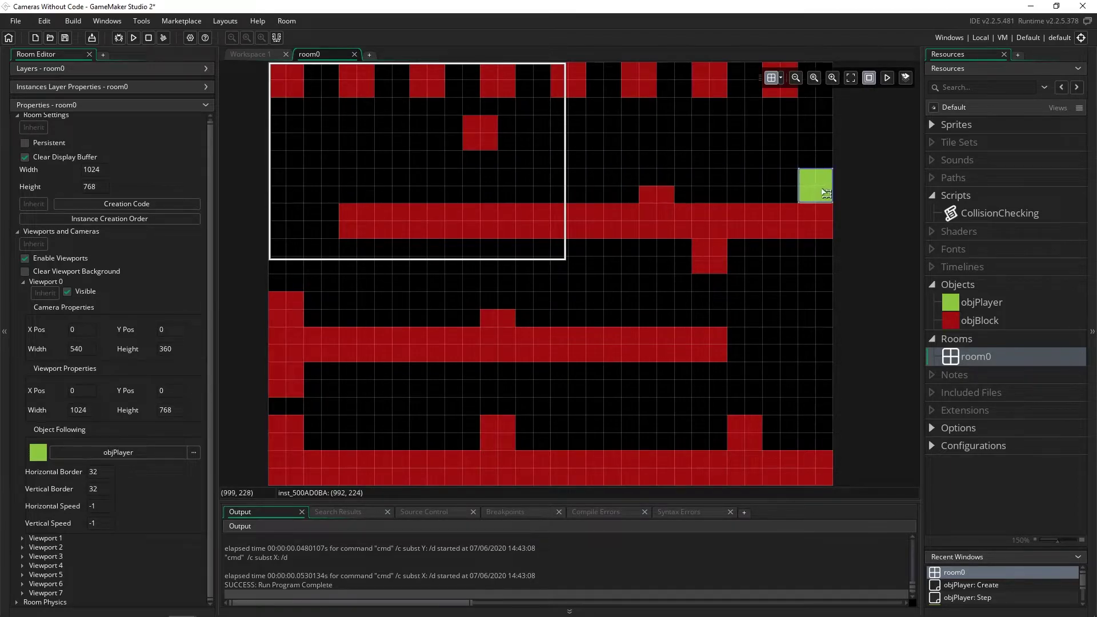
pyautogui.click(82, 473)
pyautogui.click(93, 489)
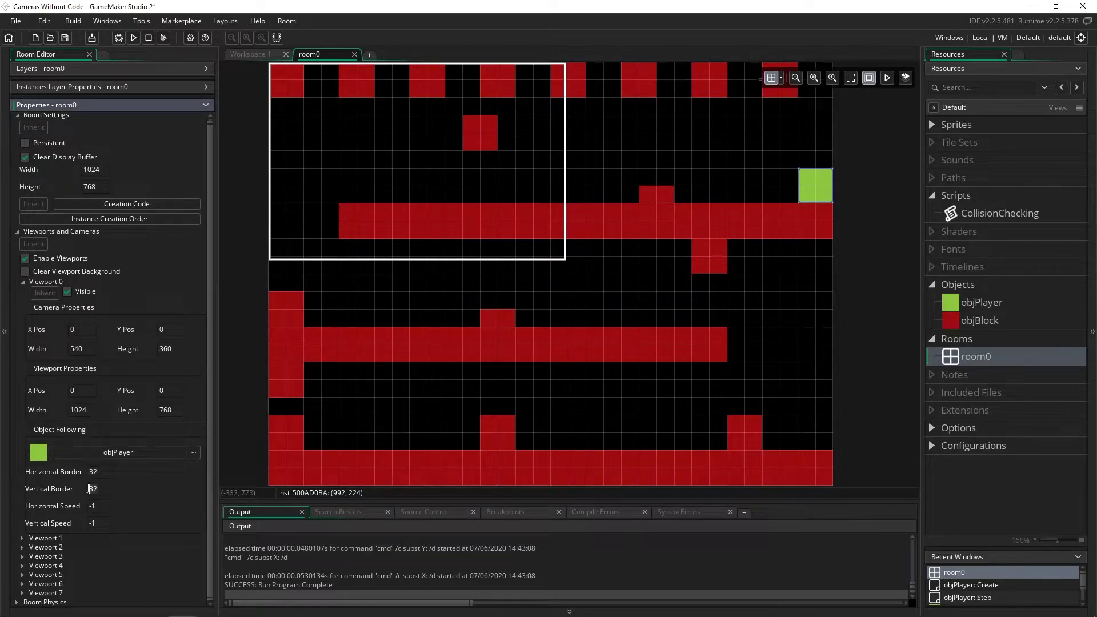
pyautogui.click(107, 490)
pyautogui.moveTo(807, 198); pyautogui.dragTo(541, 204)
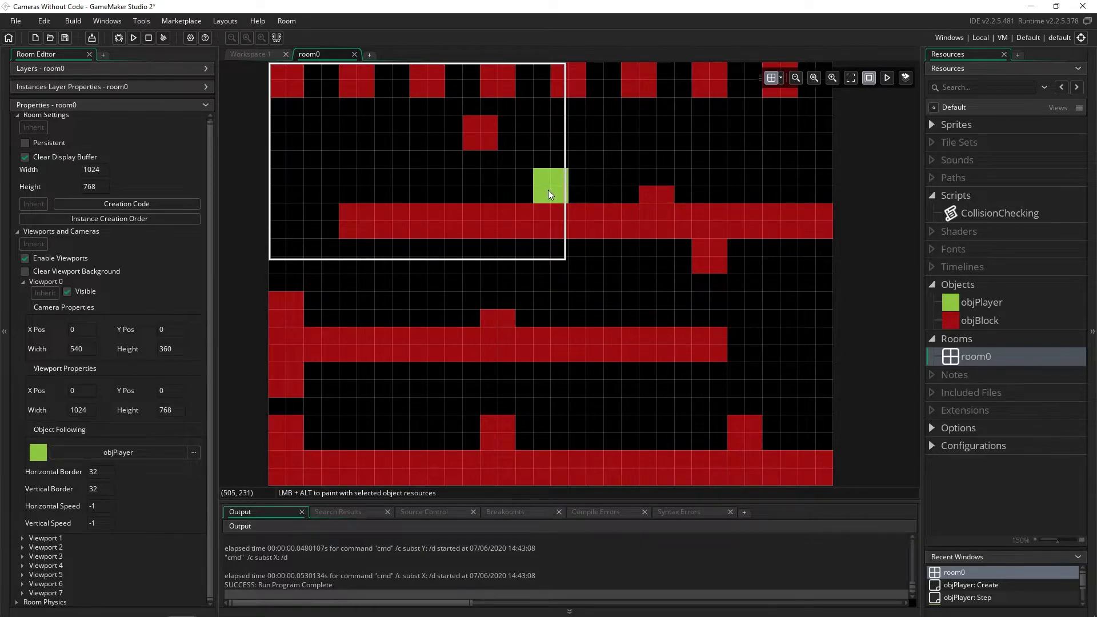
pyautogui.moveTo(548, 190); pyautogui.dragTo(820, 195)
# Step: Set Viewport 0's horizontal border to 540 and vertical border to 360, matching the camera size, and run the game
pyautogui.click(84, 476)
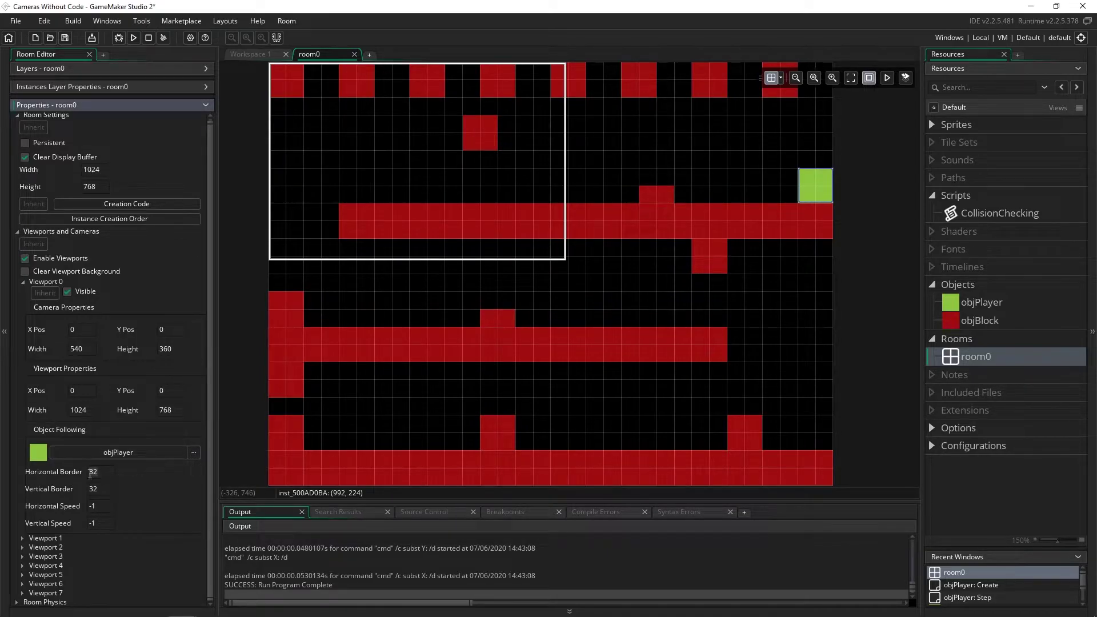
pyautogui.click(69, 350)
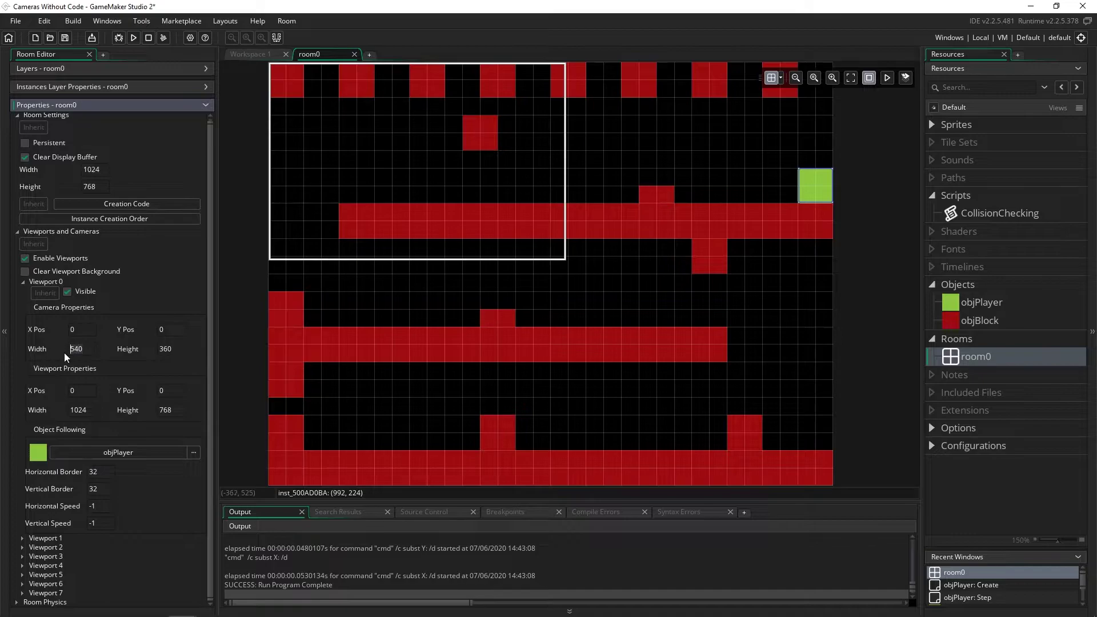
pyautogui.click(159, 349)
pyautogui.click(91, 473)
pyautogui.write('540')
pyautogui.press('Tab')
pyautogui.write('360')
pyautogui.press('F5')
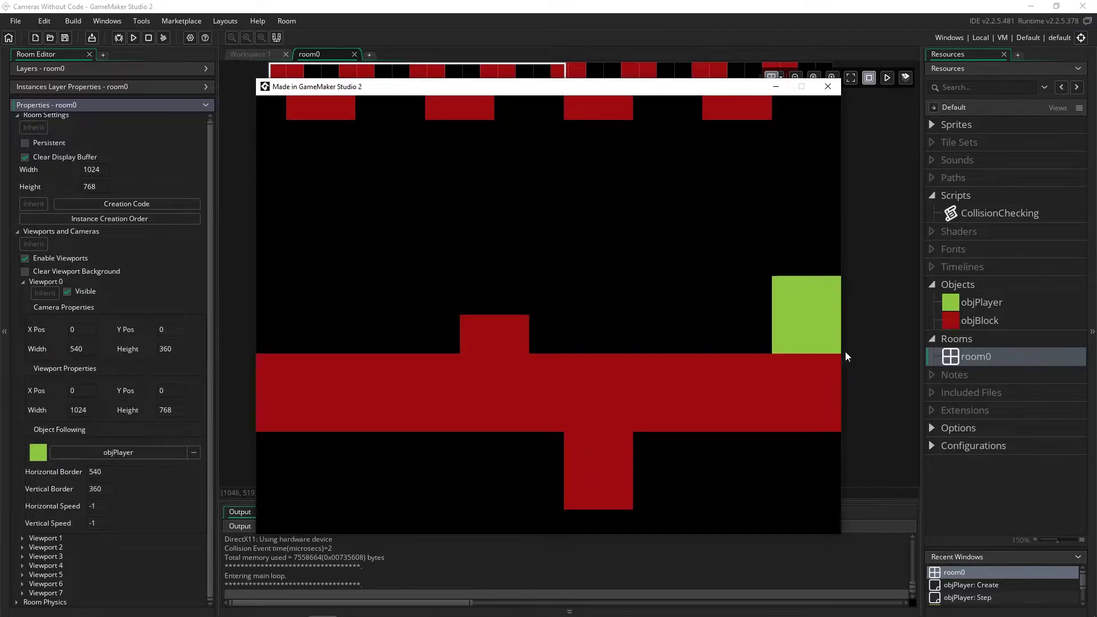
# Step: Test the camera with the player moving back and forth near the room's right edge, and minimize the game window
pyautogui.press('Left')
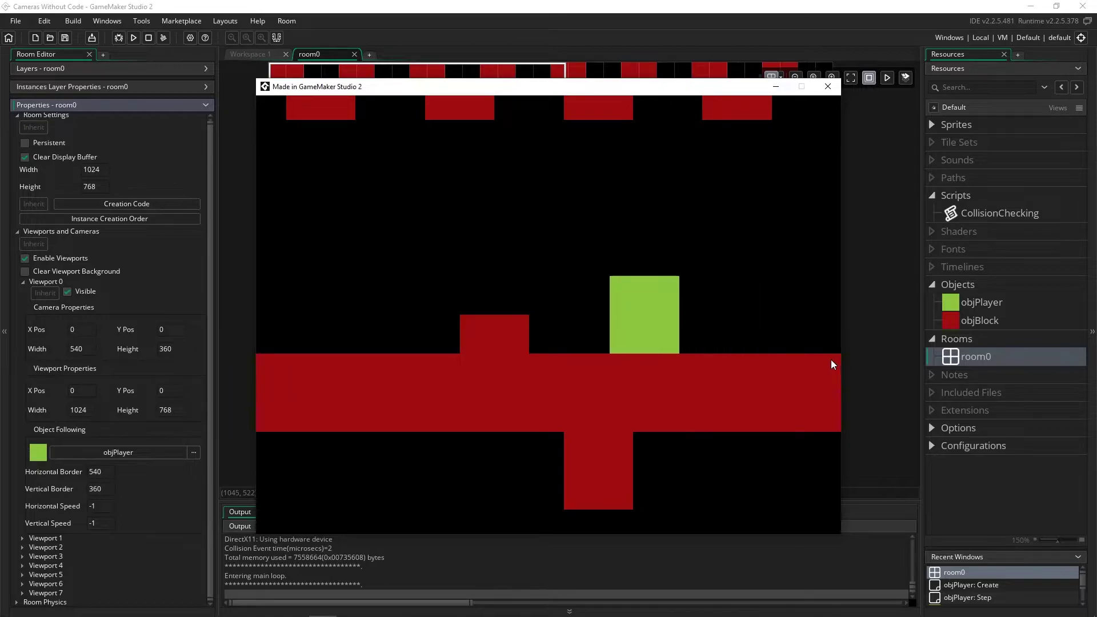
pyautogui.press('Right')
pyautogui.press('Up')
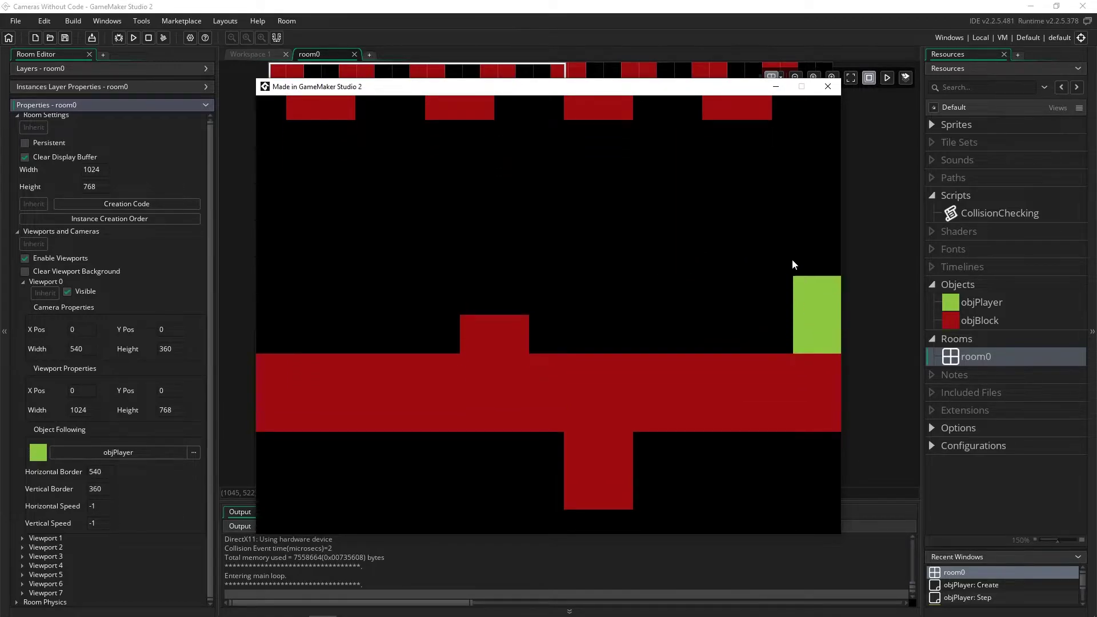
pyautogui.press('Left')
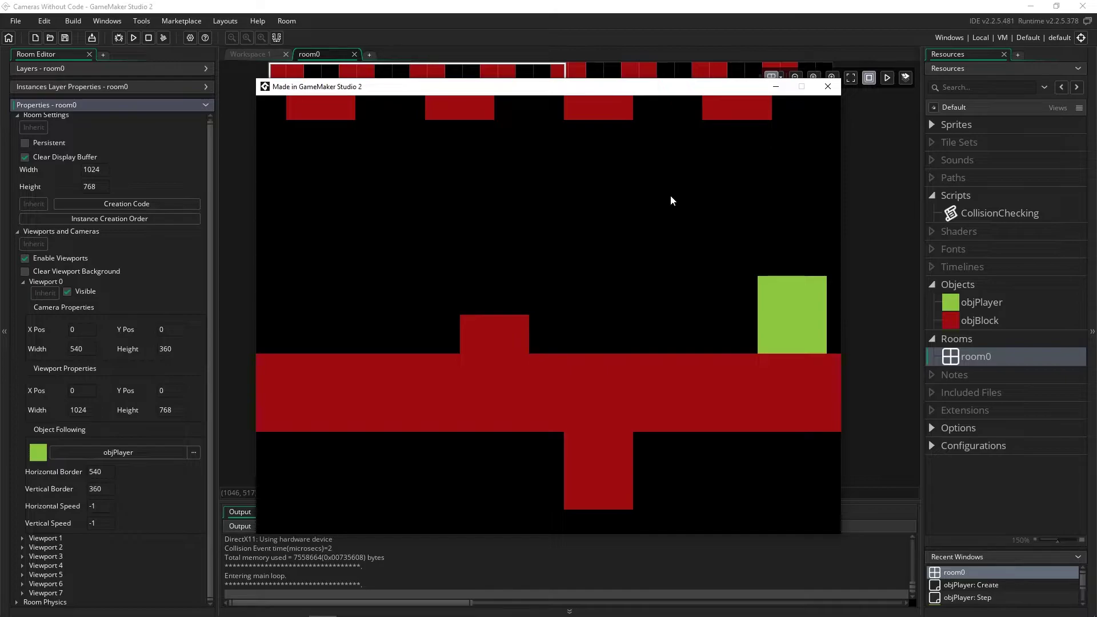
pyautogui.click(775, 90)
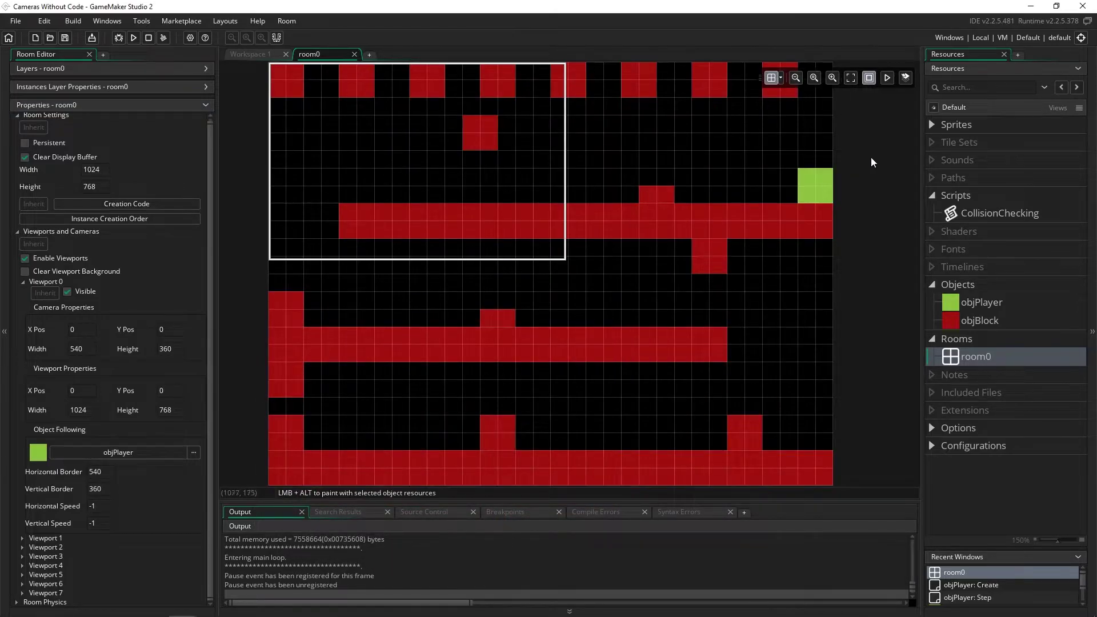
# Step: Return to the running game, move and jump the player through the room to check the camera following, and close the game
pyautogui.hotkey('alt', 'Tab')
pyautogui.press('Left')
pyautogui.press('Left')
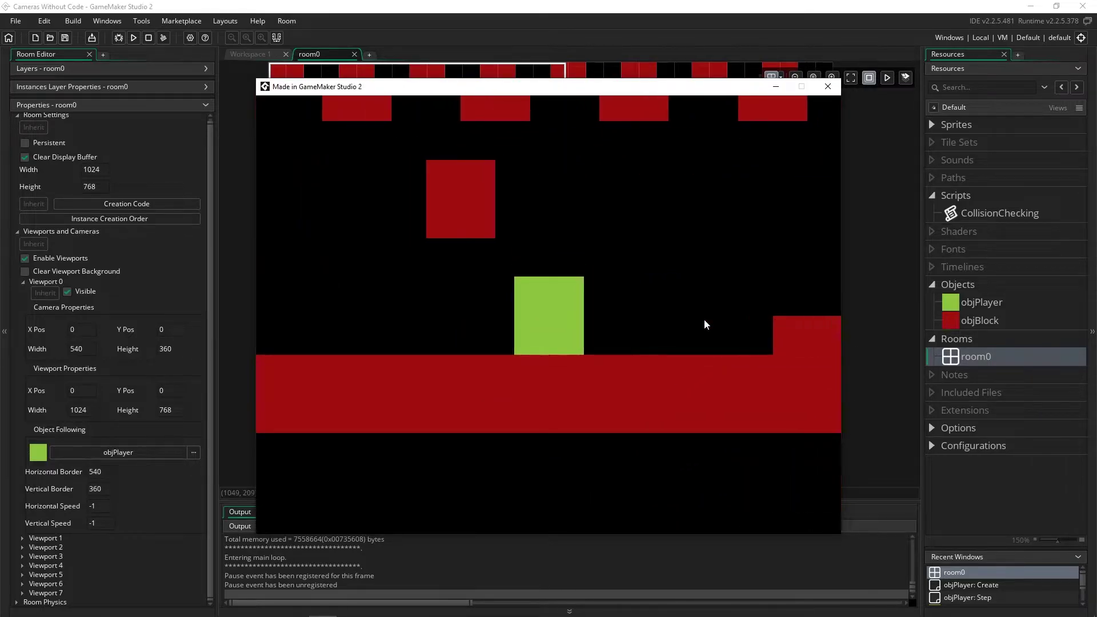
pyautogui.press('Left')
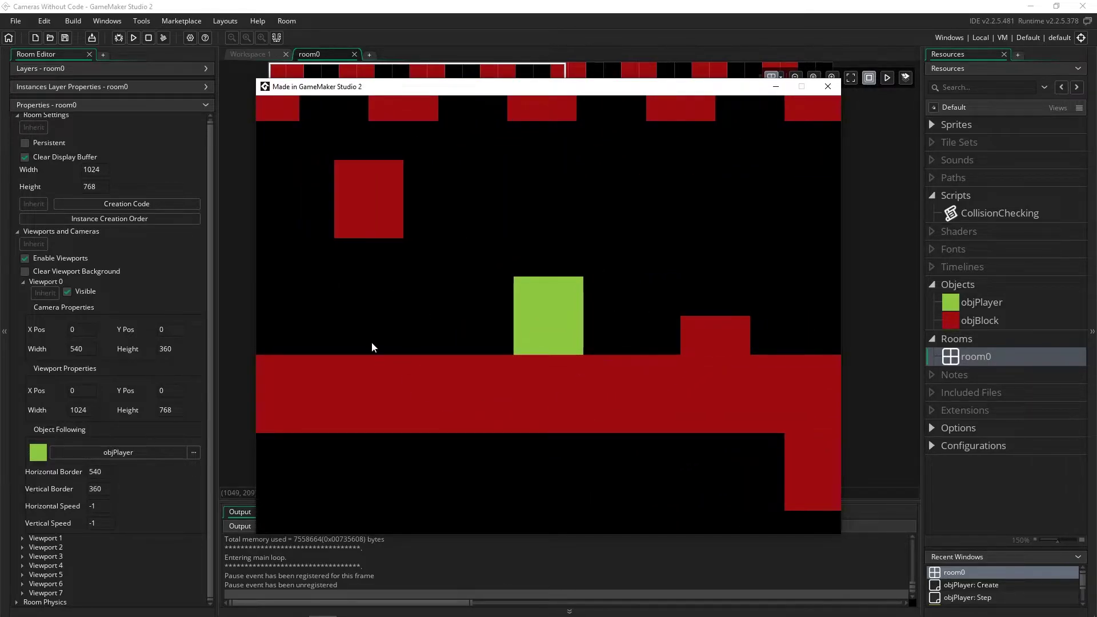
pyautogui.press('Left')
pyautogui.press('Up')
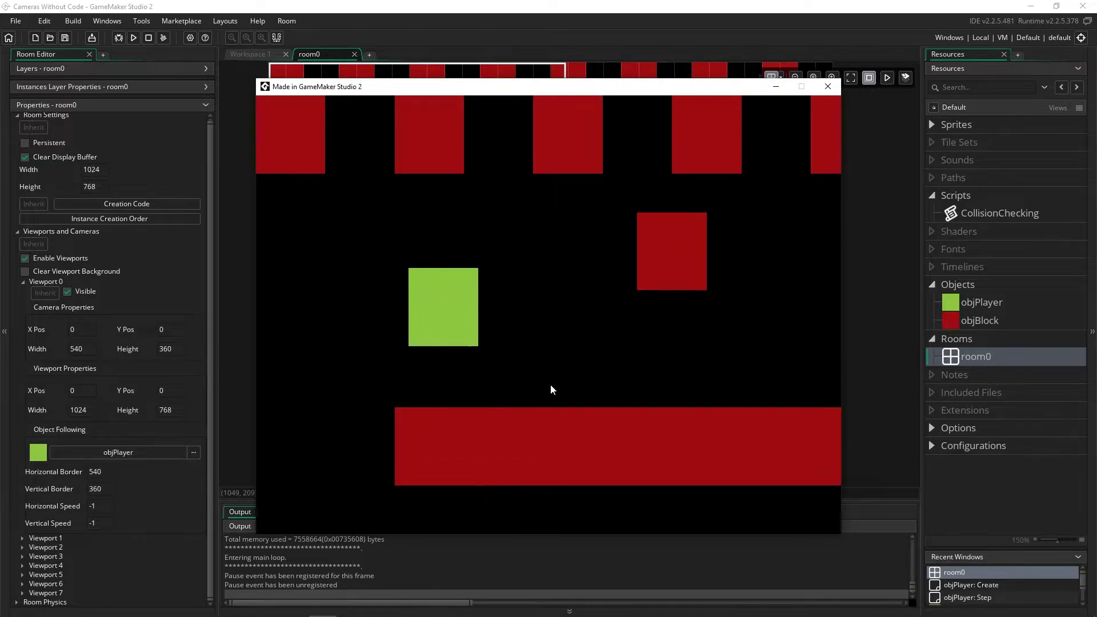
pyautogui.press('Right')
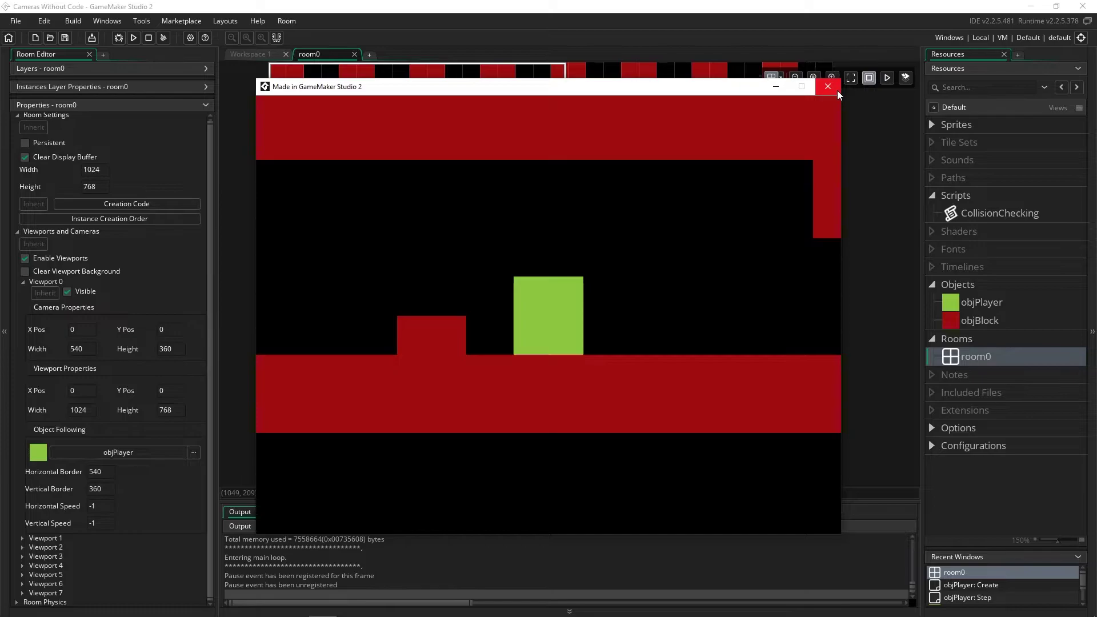
pyautogui.click(837, 92)
# Step: Set Viewport 0's horizontal speed and vertical speed to 2, and run the game
pyautogui.click(93, 473)
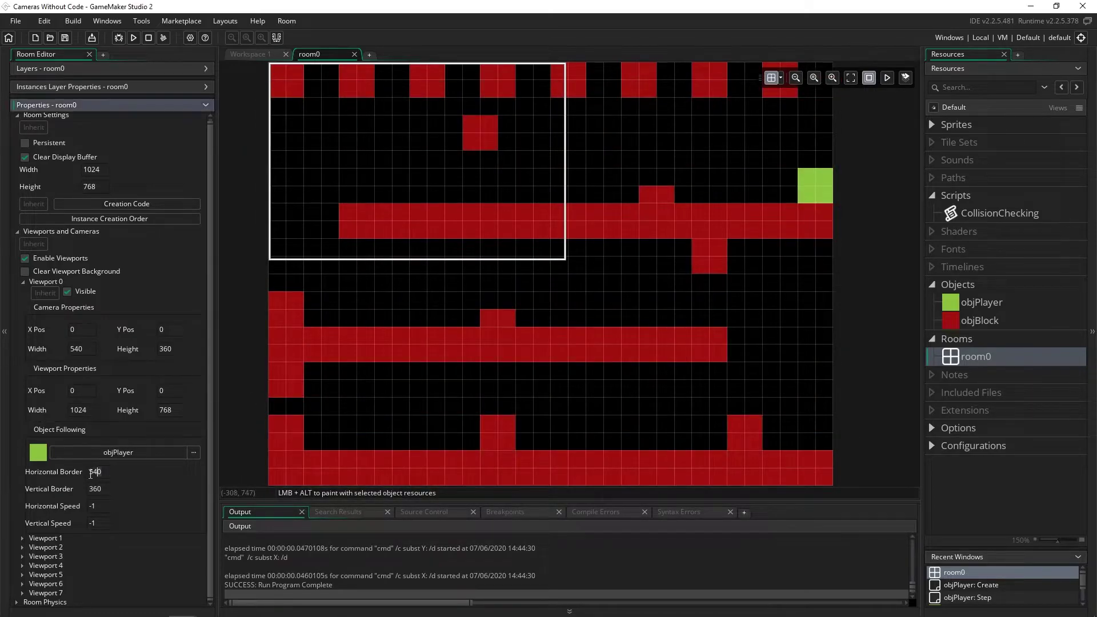
pyautogui.click(92, 349)
pyautogui.click(108, 505)
pyautogui.press('Tab')
pyautogui.write('2')
pyautogui.press('Tab')
pyautogui.write('2')
pyautogui.press('F5')
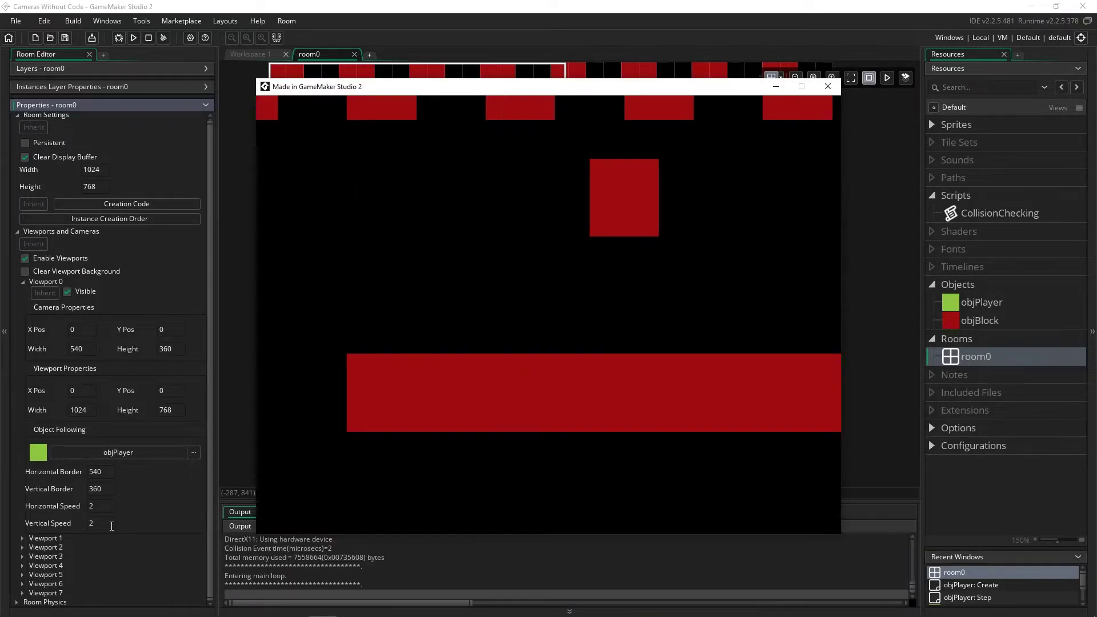
# Step: Move the player left and jump to test the slower camera movement, and close the game
pyautogui.press('Left')
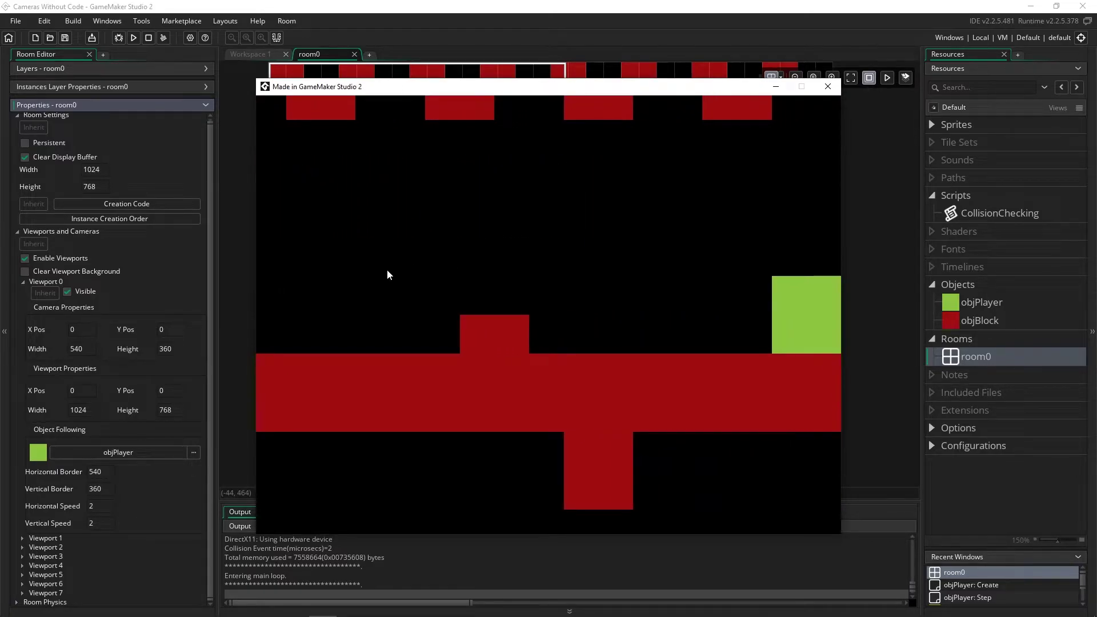
pyautogui.press('Left')
pyautogui.press('Up')
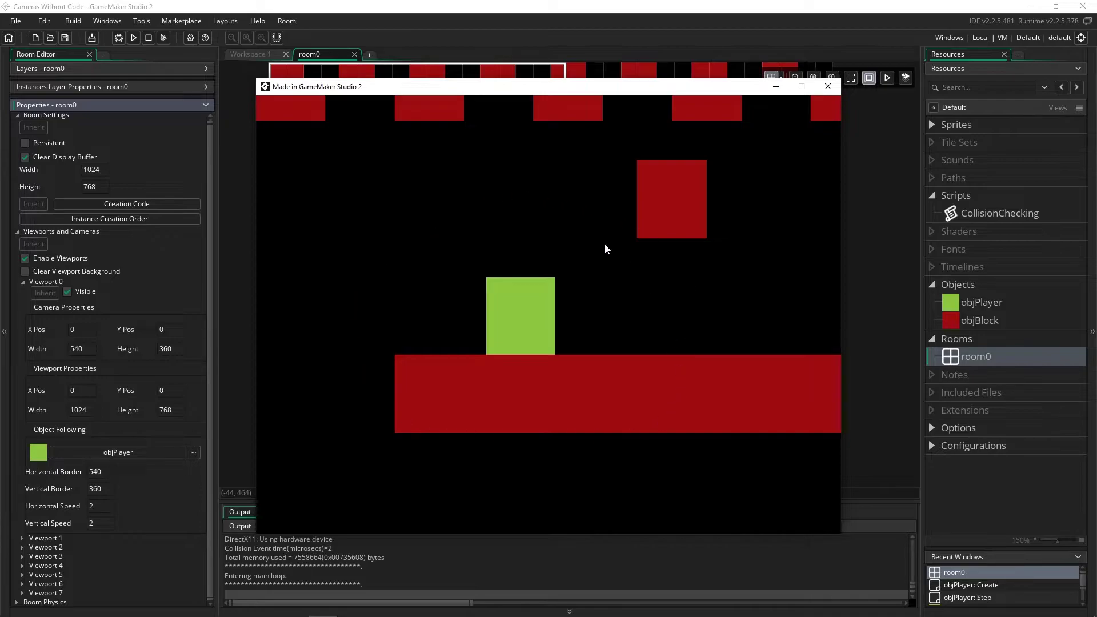
pyautogui.click(827, 86)
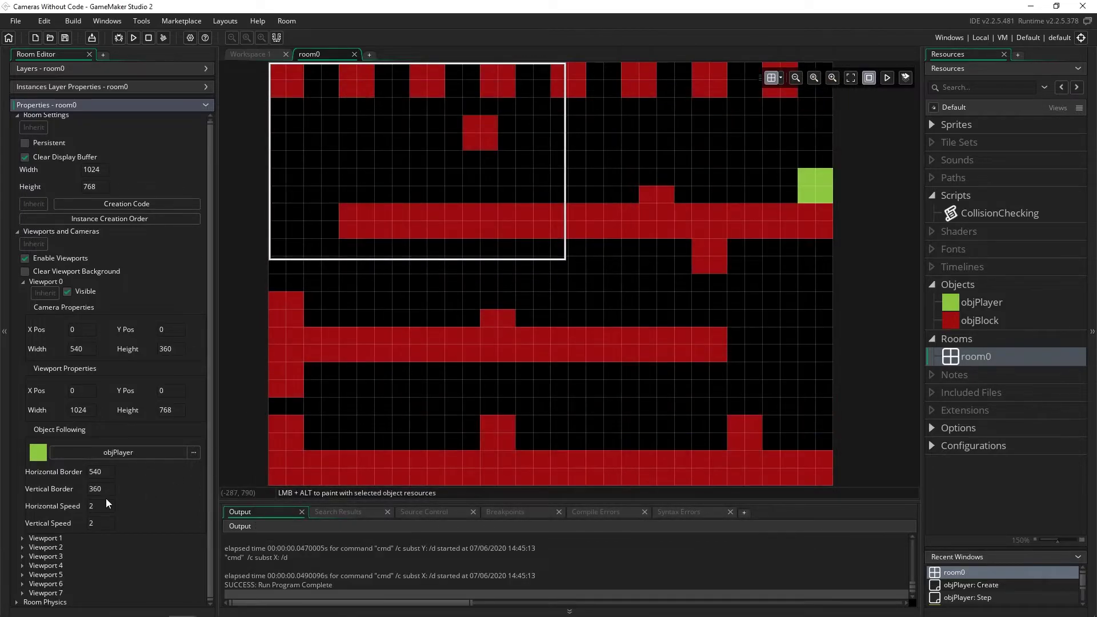
# Step: Set Viewport 0's horizontal speed and vertical speed to 10, and run the game
pyautogui.write('10')
pyautogui.press('Tab')
pyautogui.write('10')
pyautogui.press('F5')
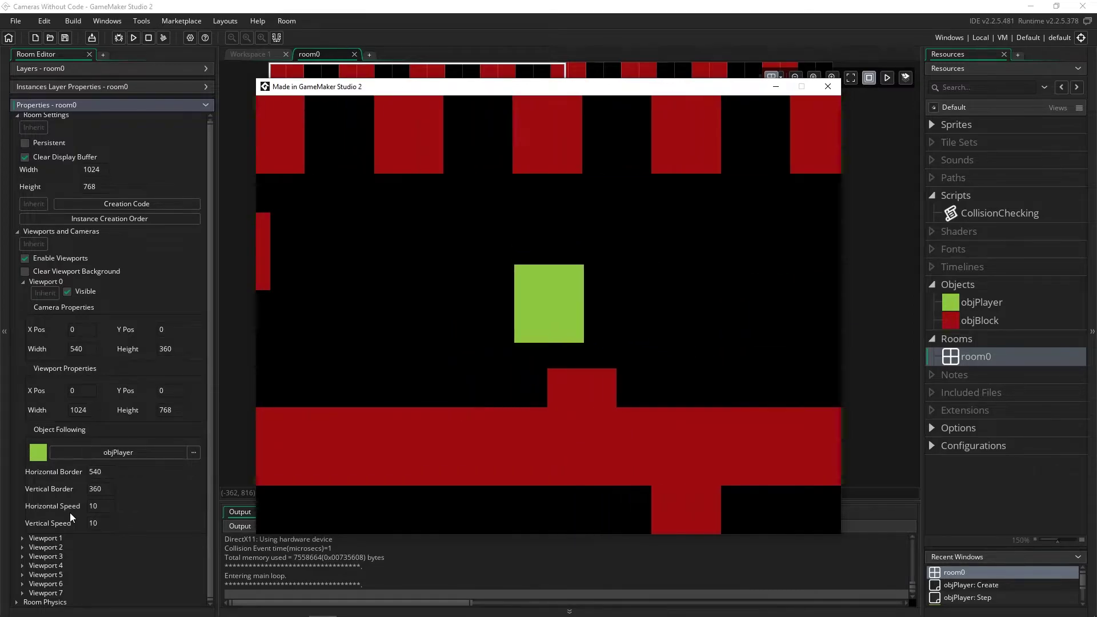
# Step: Move, drop and jump the player through the room to test the camera at the faster speed, and close the game
pyautogui.press('Left')
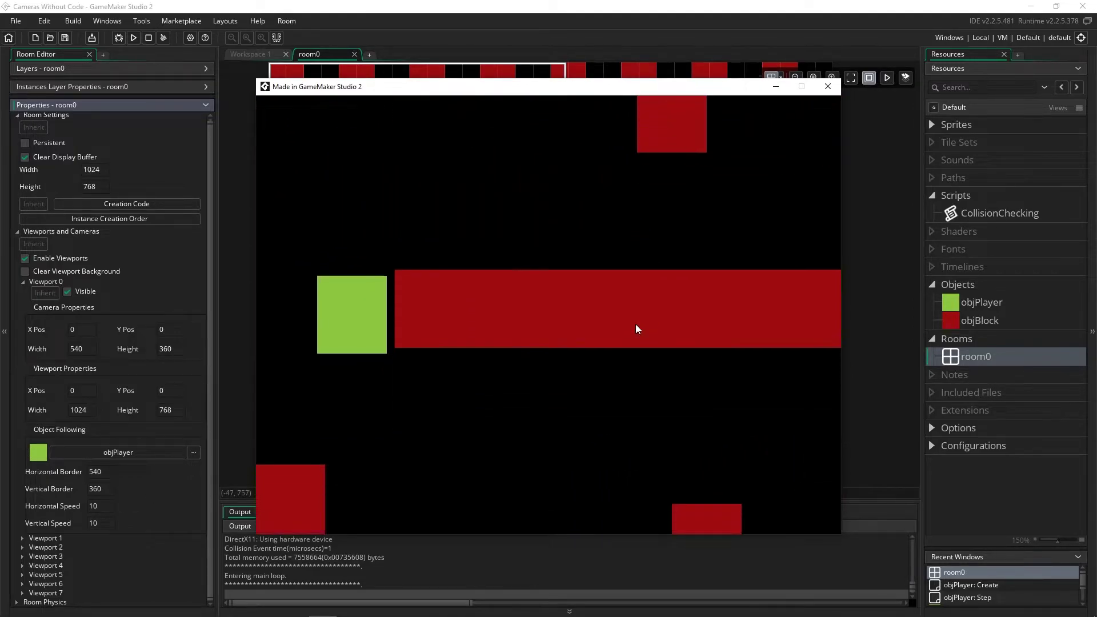
pyautogui.press('Right')
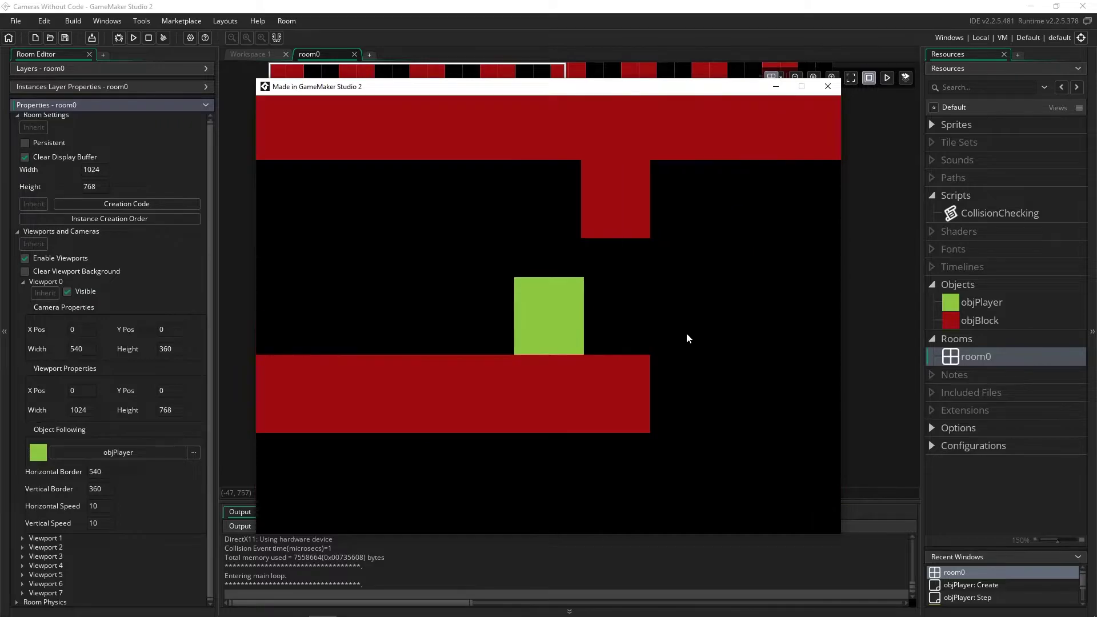
pyautogui.press('Right')
pyautogui.press('Up')
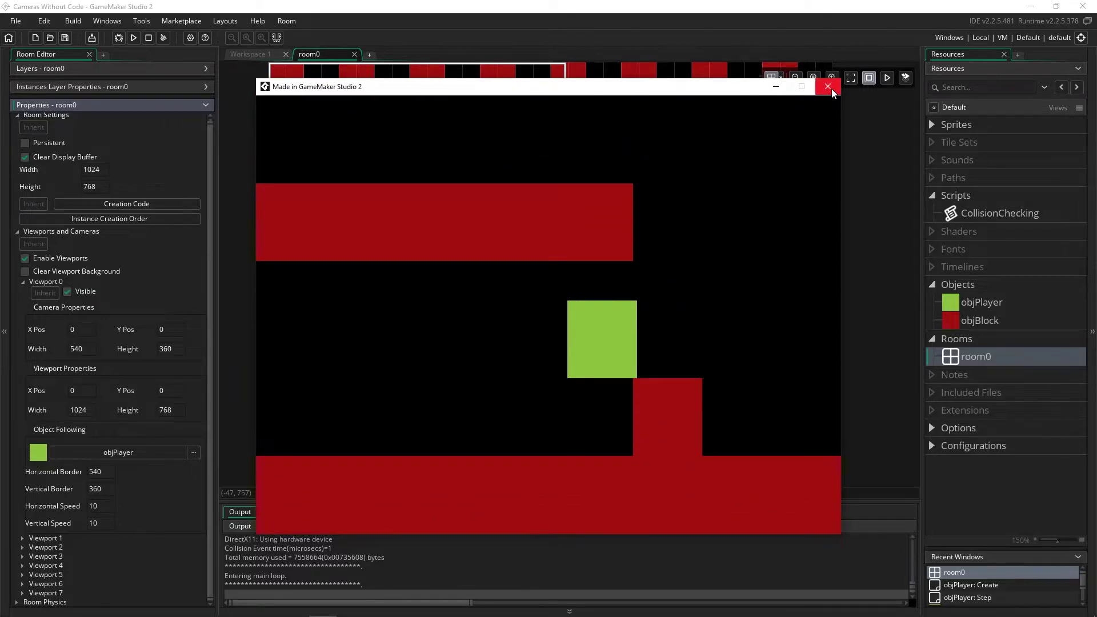
pyautogui.click(828, 87)
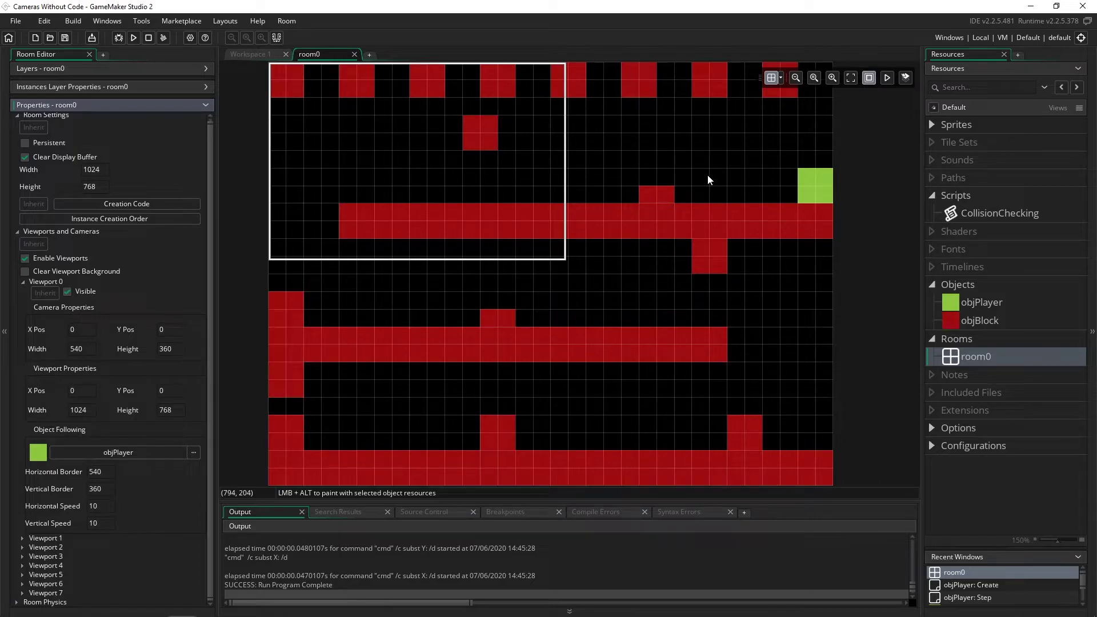
# Step: Reset Viewport 0's horizontal and vertical speeds to -1, and run the game
pyautogui.click(90, 507)
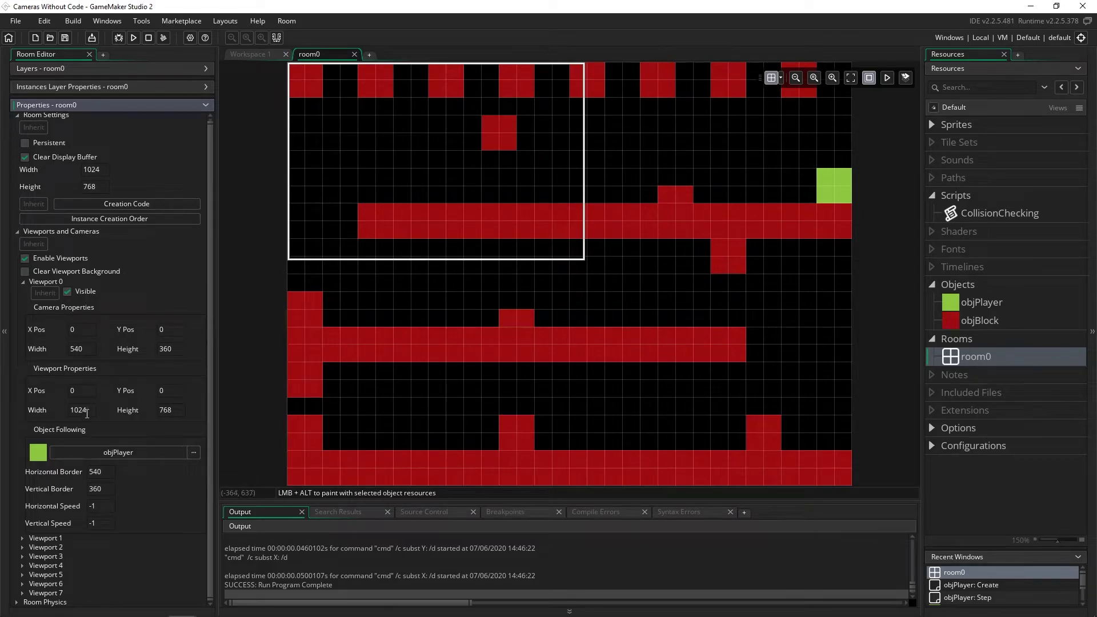
pyautogui.click(87, 410)
pyautogui.press('F5')
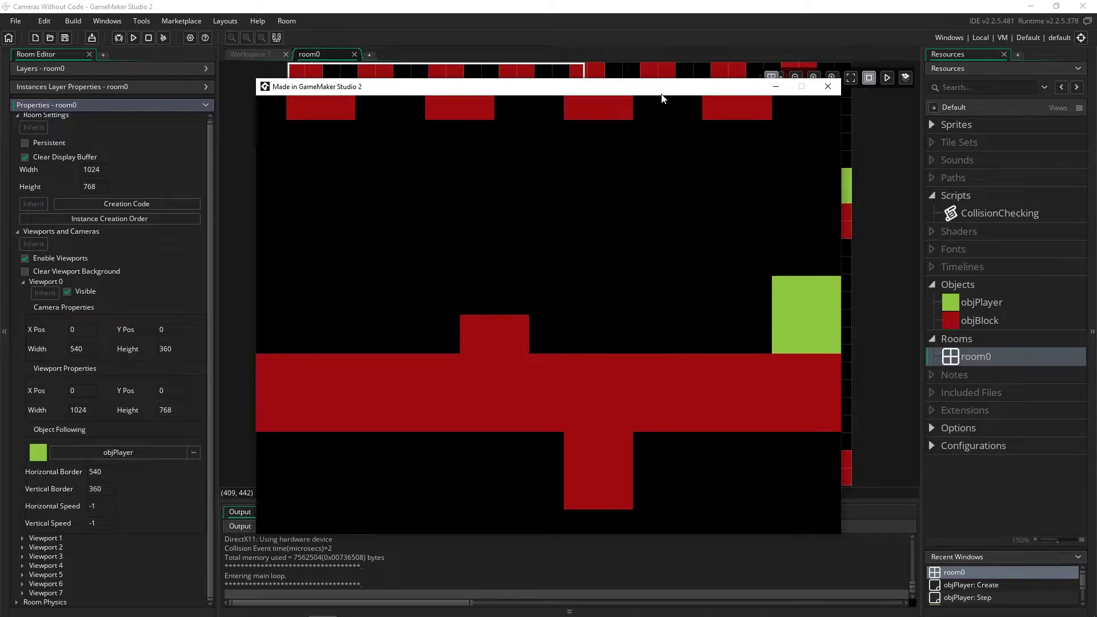
# Step: Move the game window around the screen to examine the viewport's size, and close the game
pyautogui.moveTo(662, 95); pyautogui.dragTo(685, 79)
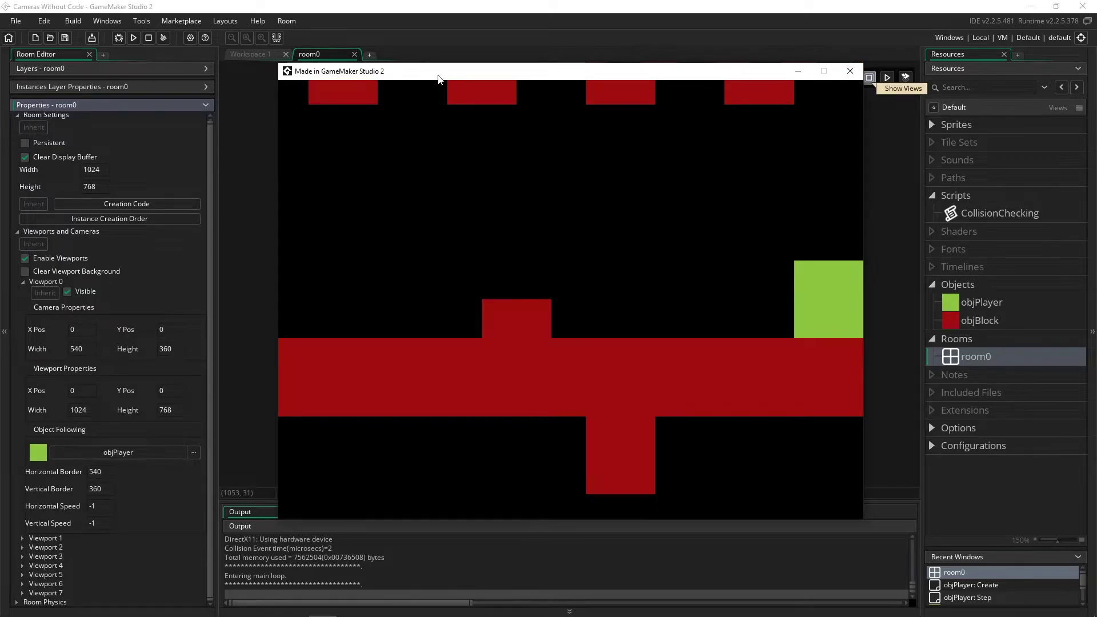
pyautogui.moveTo(442, 75); pyautogui.dragTo(166, 98)
pyautogui.click(576, 91)
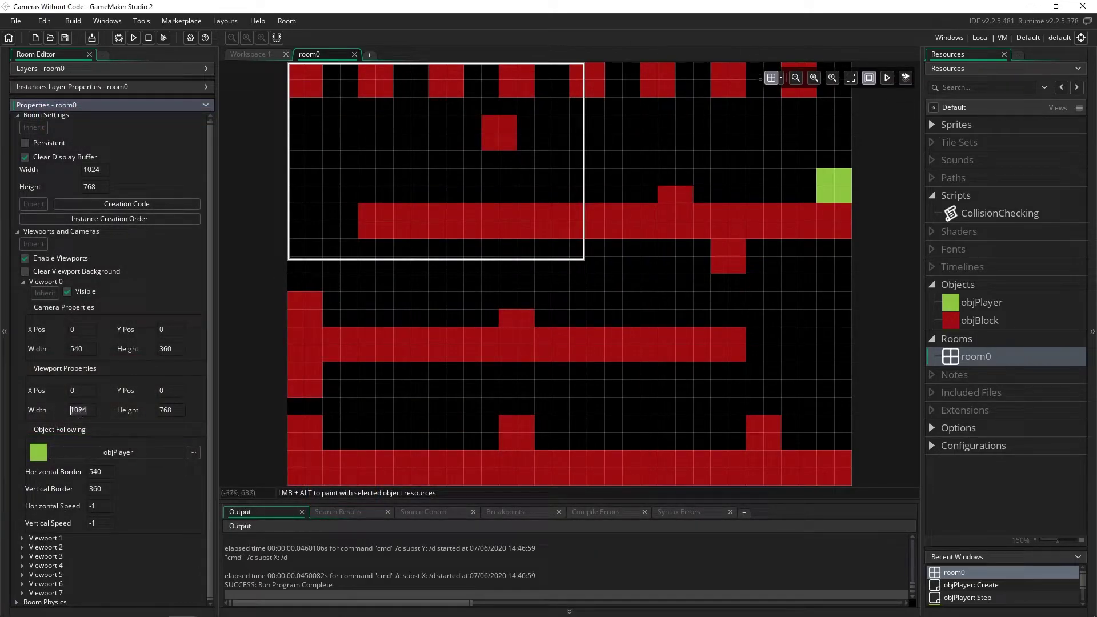
# Step: Set Viewport 0's viewport width to 1920 and height to 1080, and run the game
pyautogui.click(155, 411)
pyautogui.click(71, 412)
pyautogui.write('1920')
pyautogui.press('Tab')
pyautogui.write('1080')
pyautogui.press('F5')
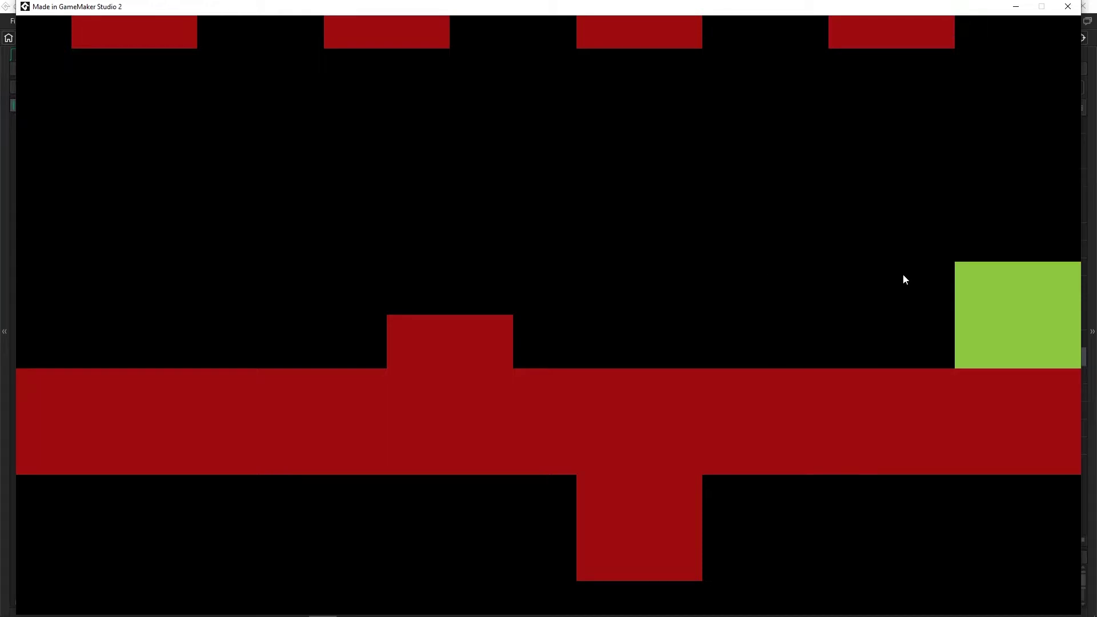
# Step: Move the player left and jump in the enlarged game window to test the view, and close the game
pyautogui.press('Left')
pyautogui.press('Left')
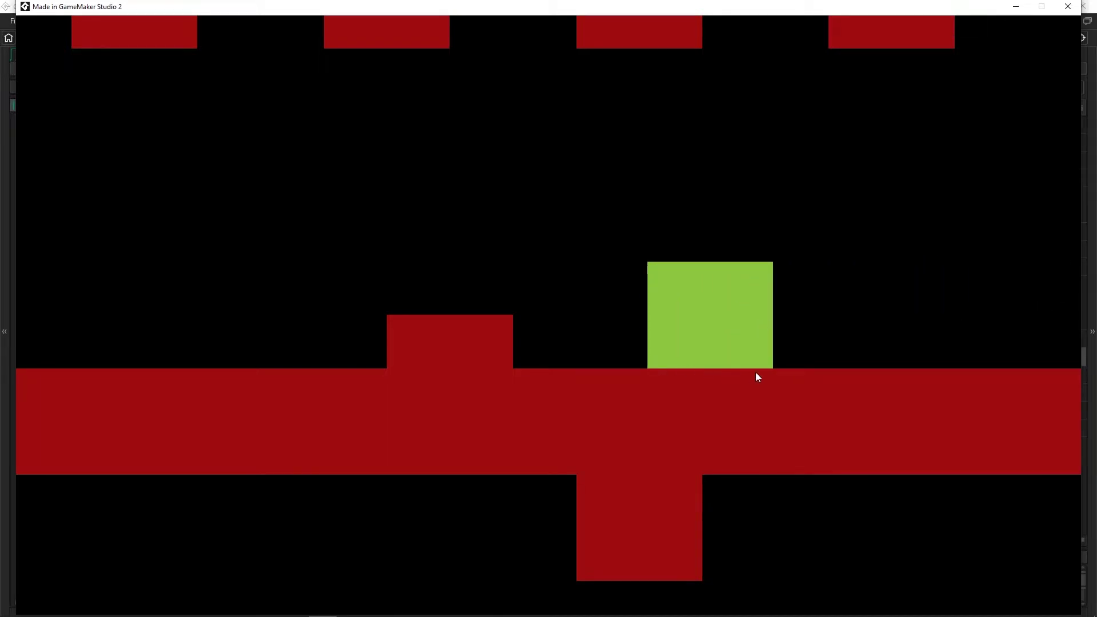
pyautogui.press('Left')
pyautogui.press('Up')
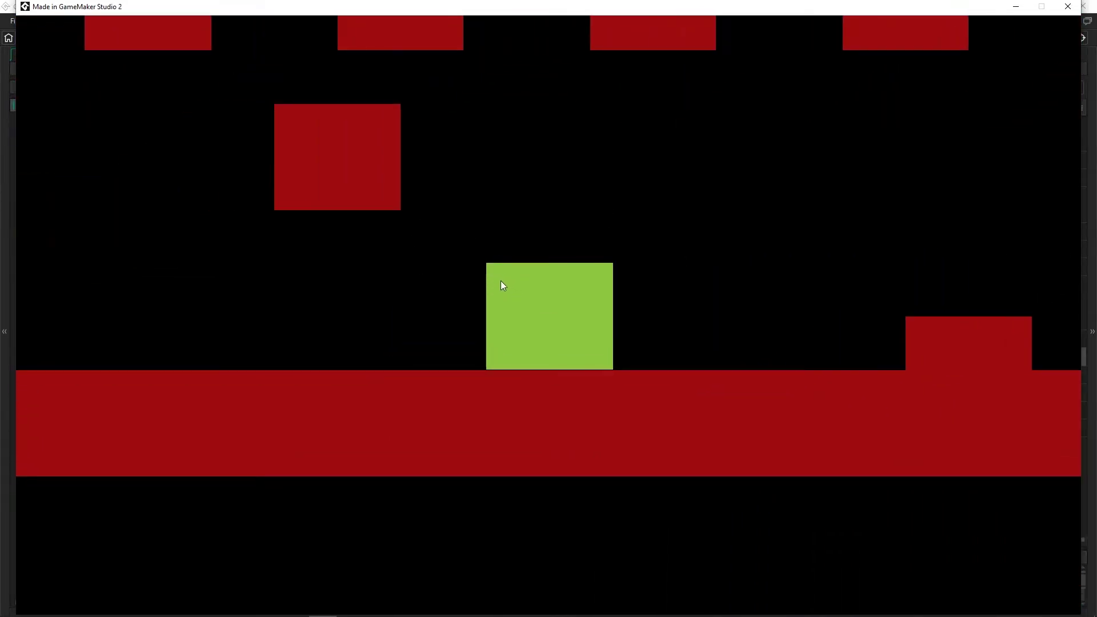
pyautogui.click(1068, 6)
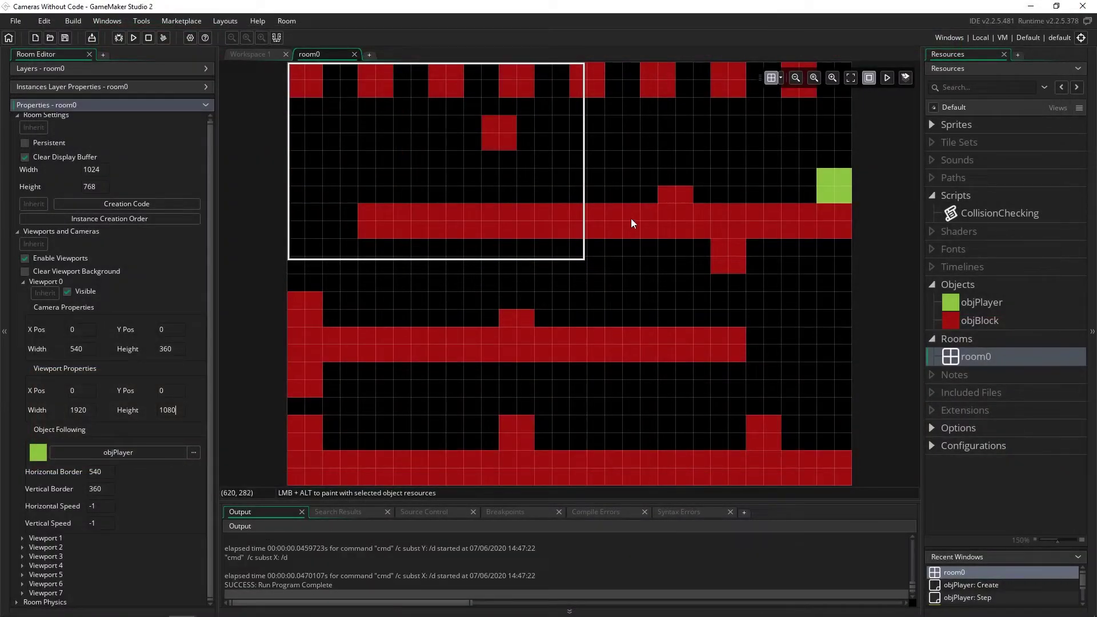
# Step: Compare the camera's width and height with the viewport's width and height in Viewport 0
pyautogui.click(79, 348)
pyautogui.click(67, 410)
pyautogui.click(87, 412)
pyautogui.click(80, 350)
pyautogui.click(161, 353)
pyautogui.click(75, 411)
pyautogui.click(161, 411)
pyautogui.click(85, 351)
# Step: Switch to Calculator, multiply the camera width 540 by 3 and by 4 to check the viewport scaling, and close it
pyautogui.press('XF86Calculator')
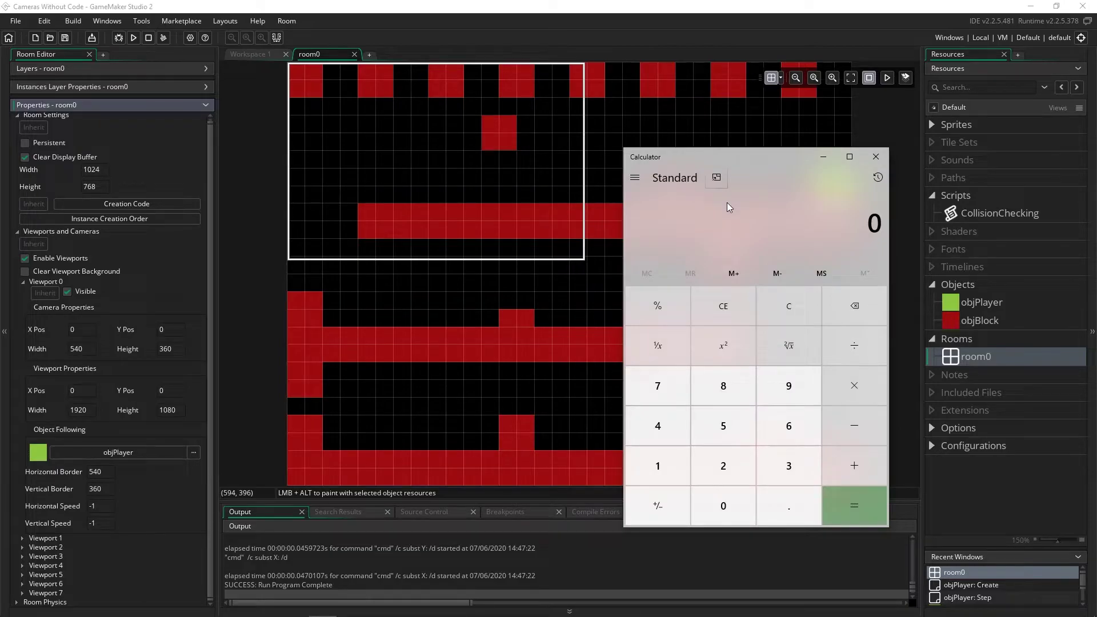
pyautogui.write('540')
pyautogui.press('*')
pyautogui.write('3')
pyautogui.press('Return')
pyautogui.press('Escape')
pyautogui.write('540')
pyautogui.press('*')
pyautogui.write('4')
pyautogui.press('Return')
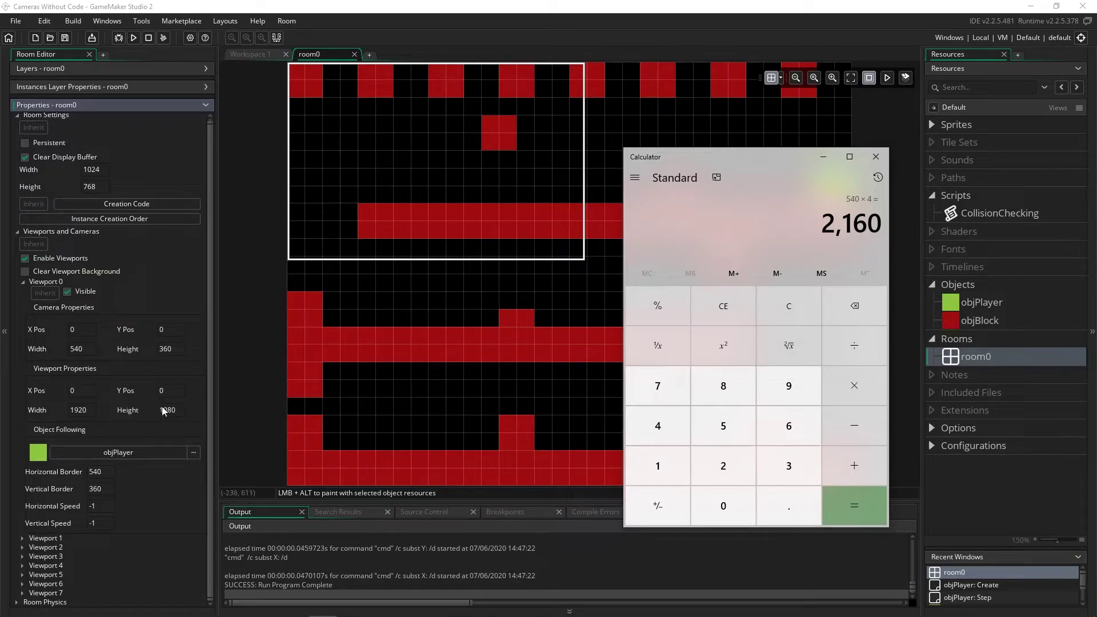
pyautogui.click(876, 157)
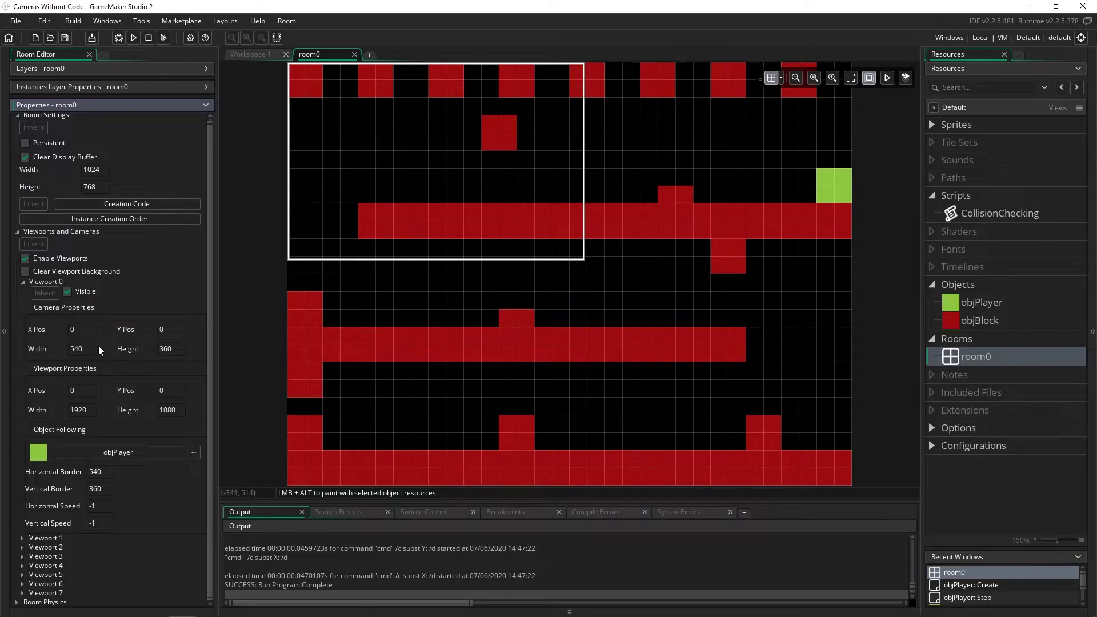
# Step: Set Viewport 0's camera width to 360 and height to 540, and run the game
pyautogui.hotkey('shift', 'Left')
pyautogui.hotkey('shift', 'Left')
pyautogui.write('360')
pyautogui.press('Tab')
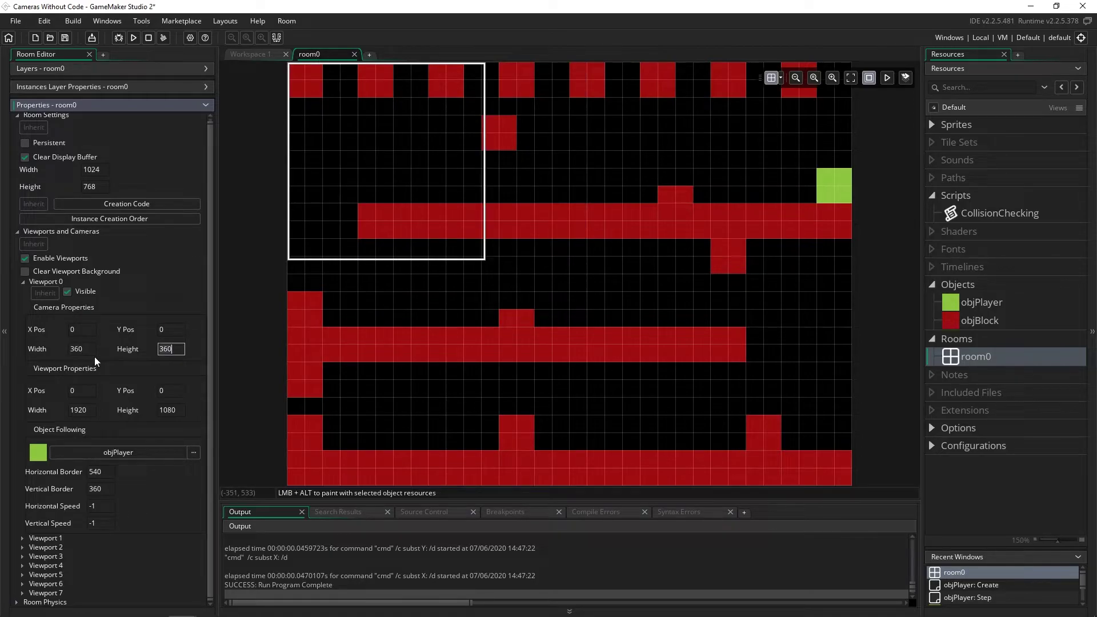
pyautogui.write('540')
pyautogui.press('Tab')
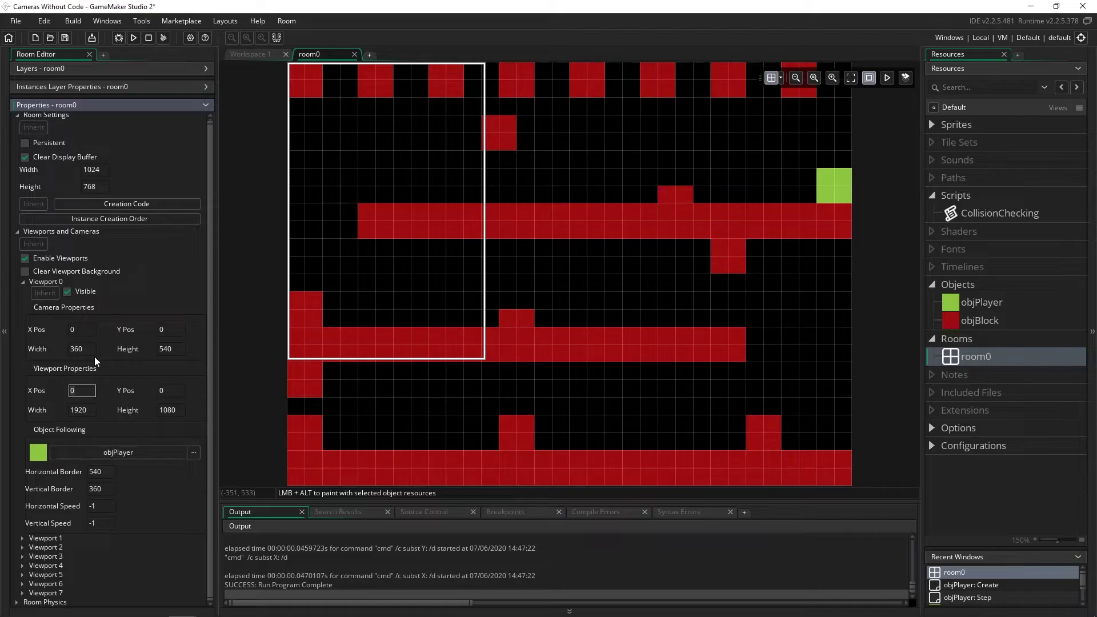
pyautogui.press('F5')
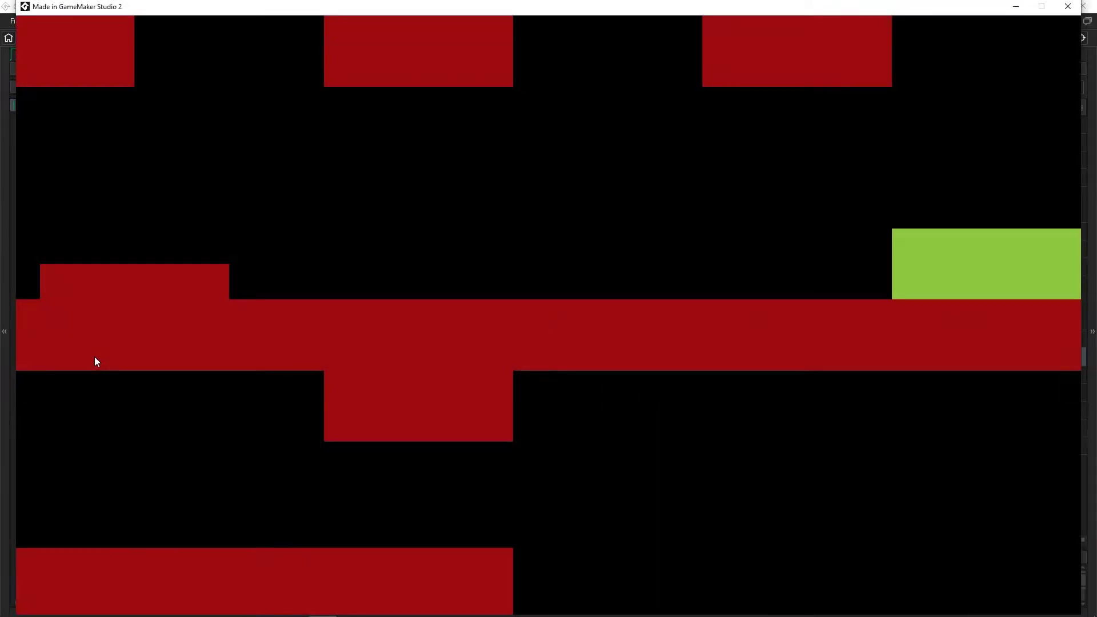
# Step: Move the player left and right to examine how the mismatched camera ratio stretches the view, and close the game
pyautogui.press('Left')
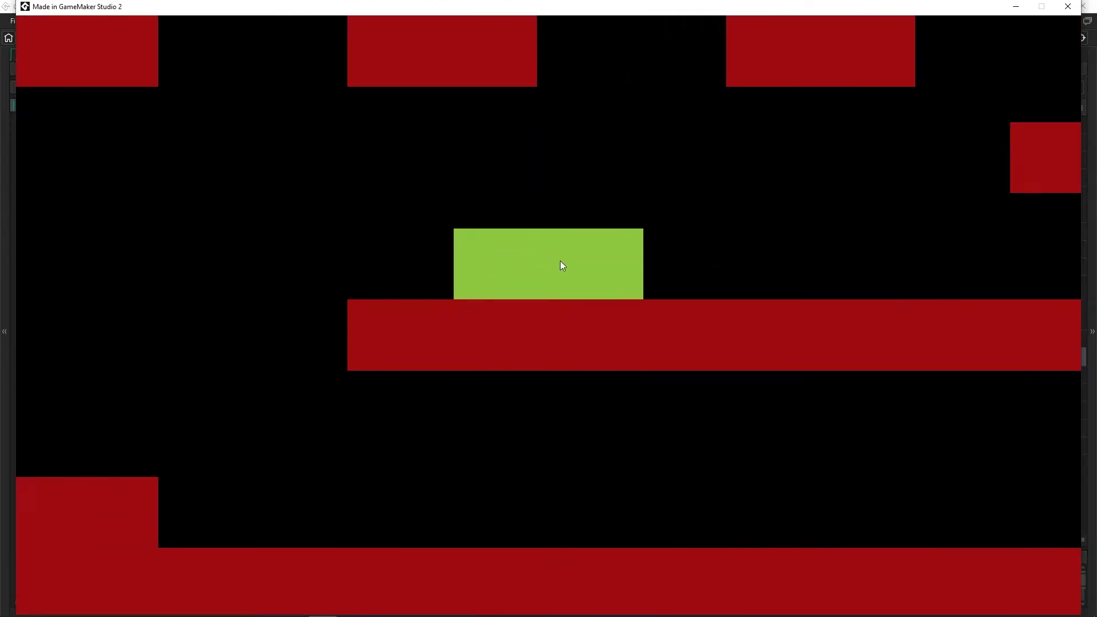
pyautogui.press('Right')
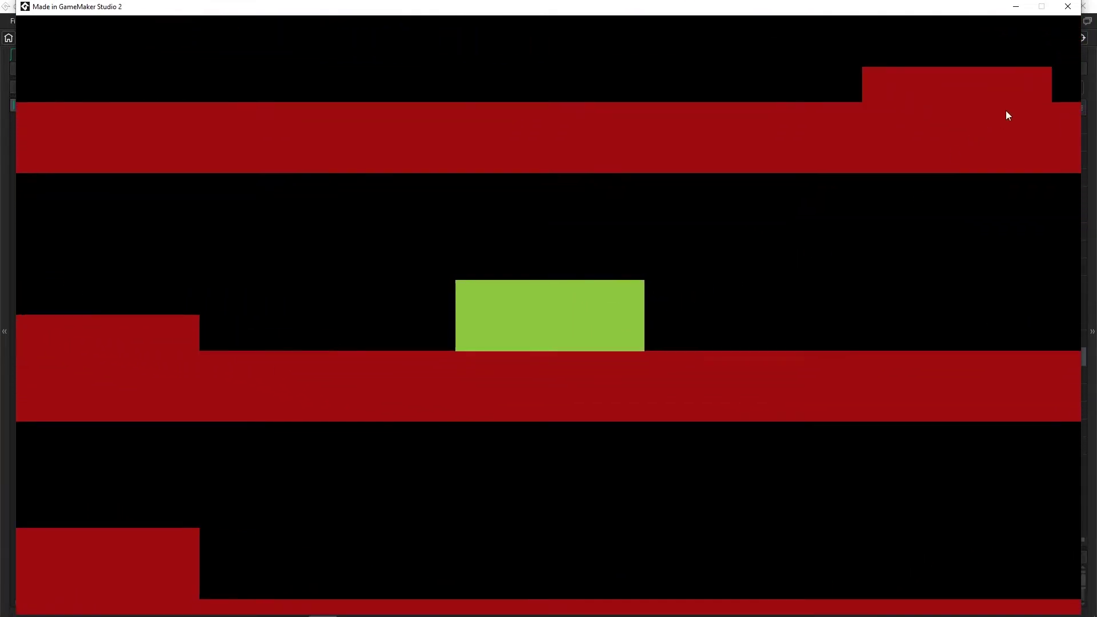
pyautogui.click(1067, 7)
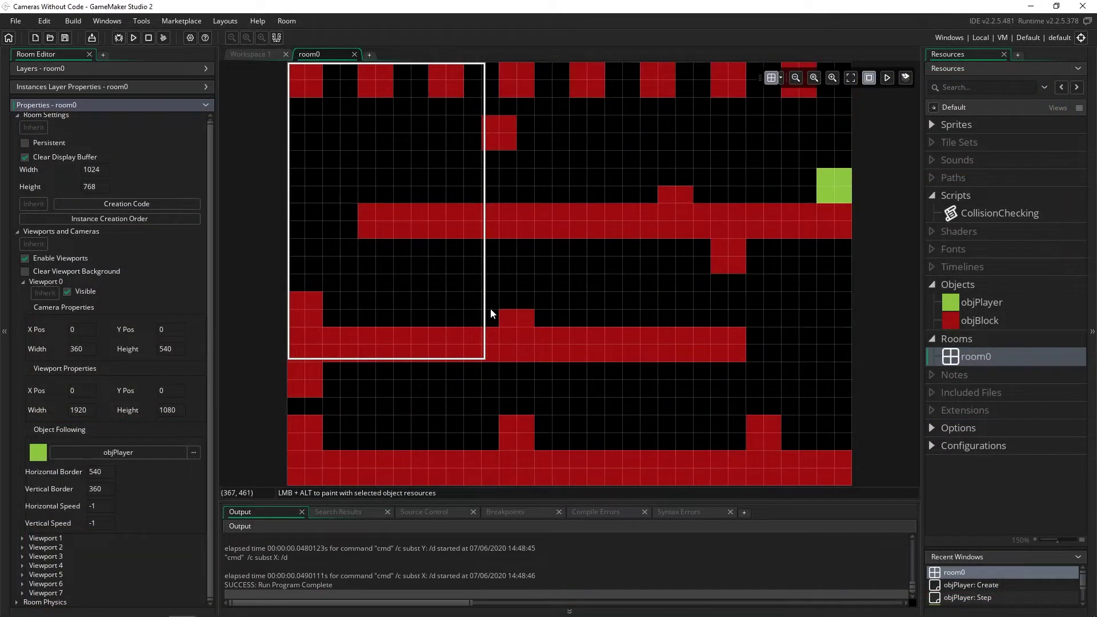
# Step: Switch to the browser and read the forum tutorial "How to properly scale your game!" down to its scaling approaches
pyautogui.hotkey('alt', 'Tab')
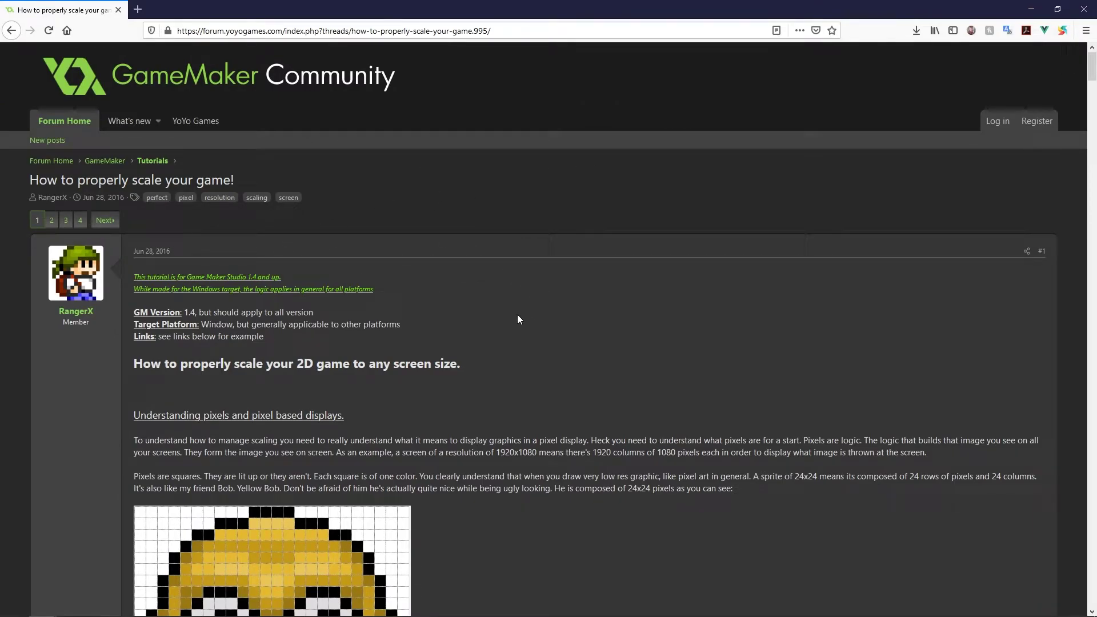
pyautogui.scroll(-1, 519, 319)
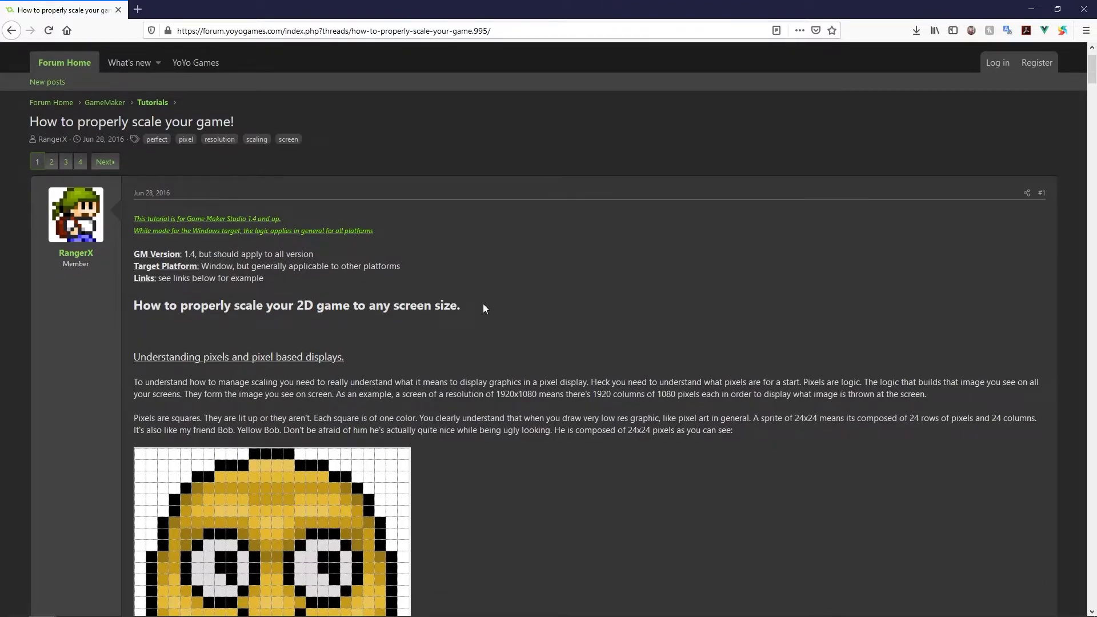
pyautogui.scroll(-10, 543, 352)
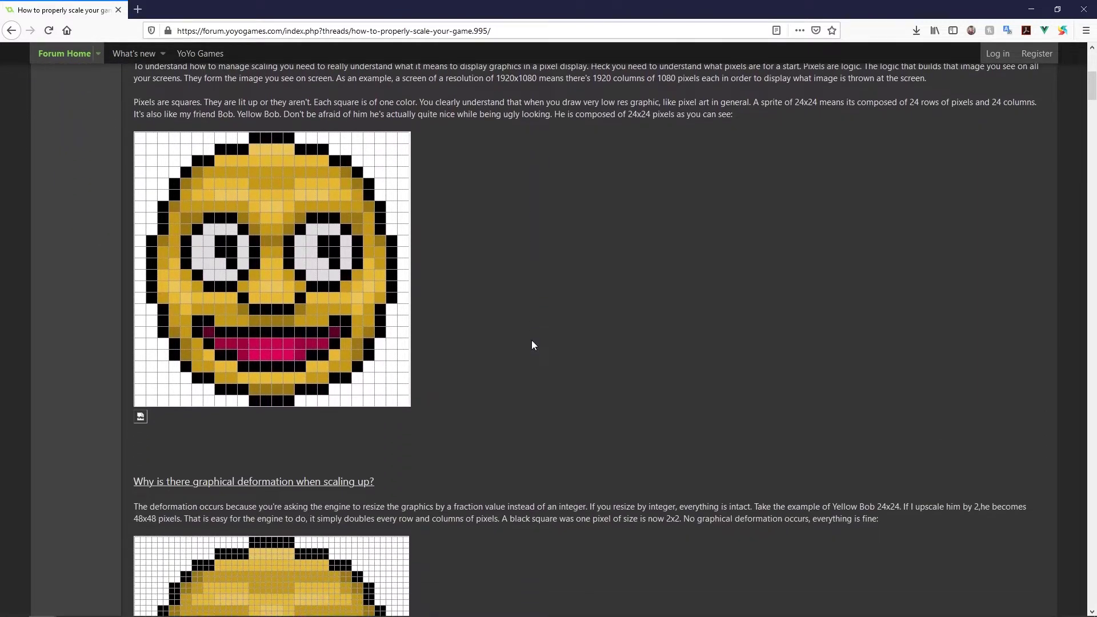
pyautogui.scroll(-14, 531, 345)
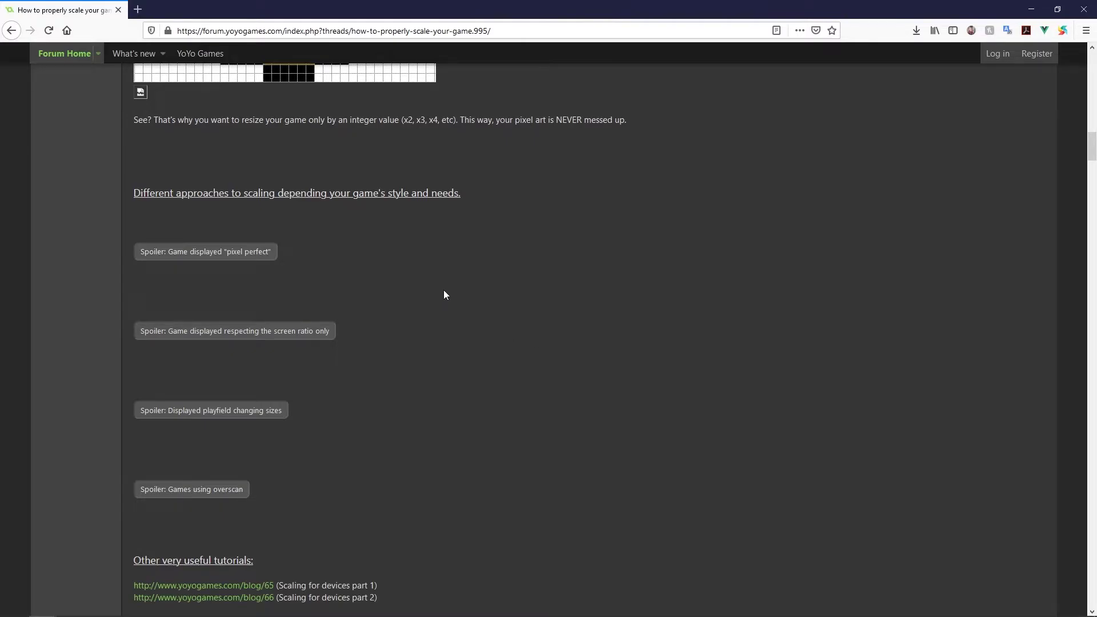
# Step: Expand the "Game displayed pixel perfect" spoiler, look through its setup steps, and collapse it
pyautogui.click(247, 254)
pyautogui.scroll(-5, 366, 394)
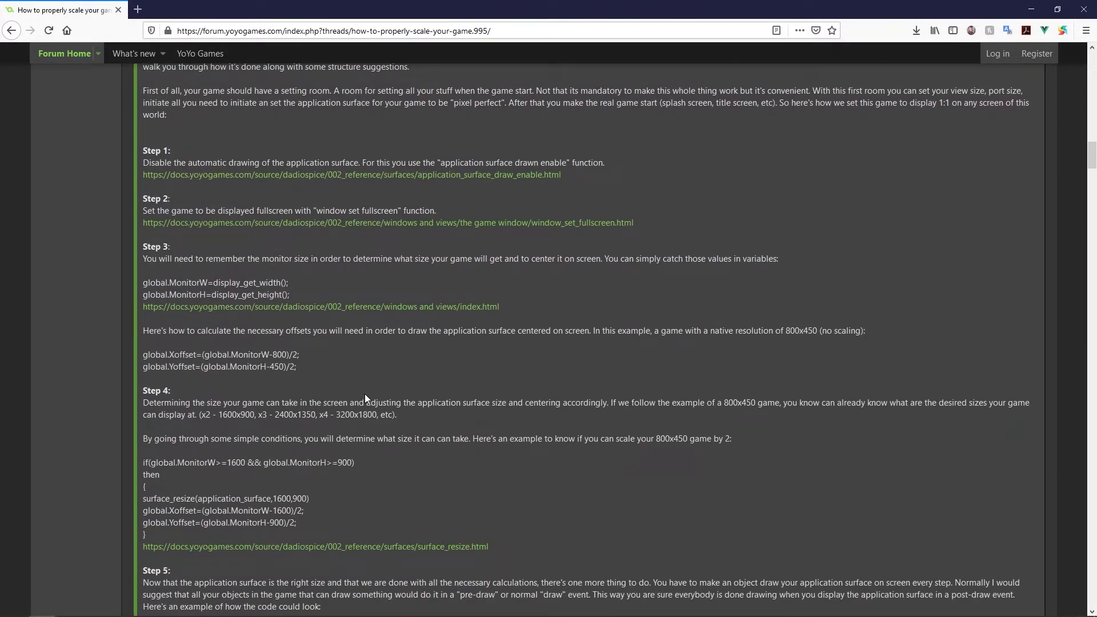
pyautogui.scroll(6, 366, 393)
pyautogui.click(240, 309)
pyautogui.scroll(-2, 381, 343)
pyautogui.scroll(-4, 383, 346)
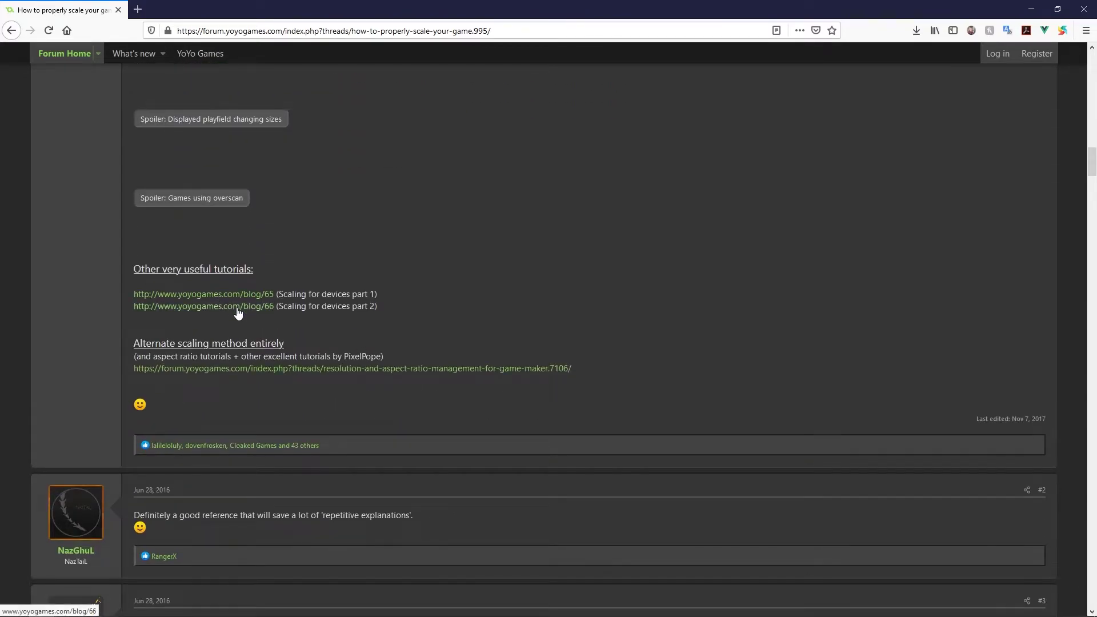
# Step: Review the "Scaling for devices" links and the thread title, and switch back to GameMaker Studio 2
pyautogui.moveTo(306, 295); pyautogui.dragTo(365, 295)
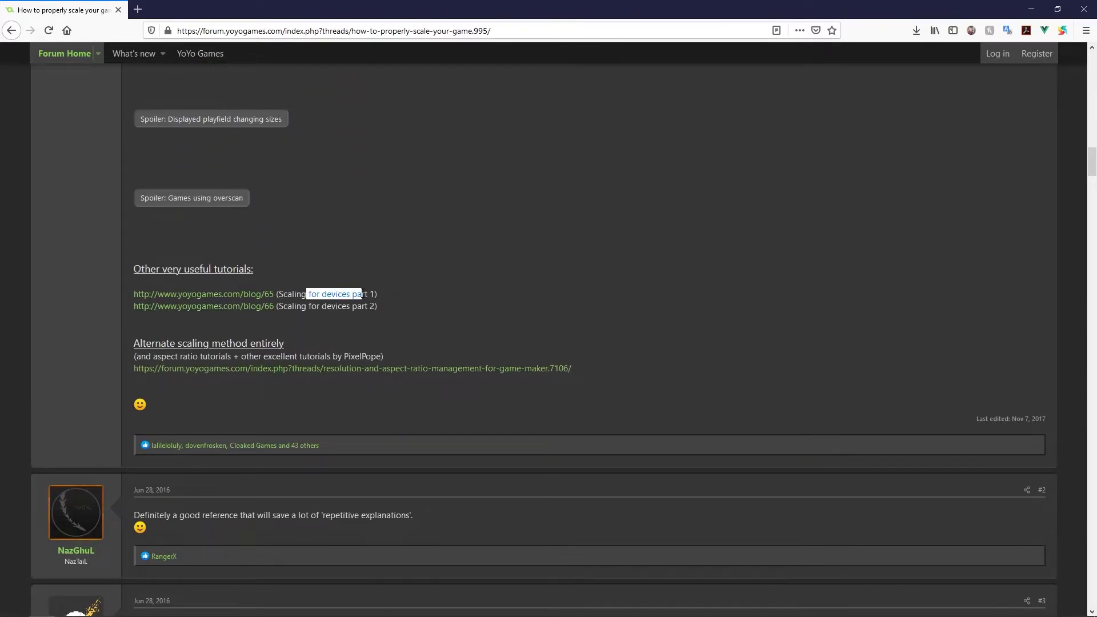
pyautogui.click(381, 298)
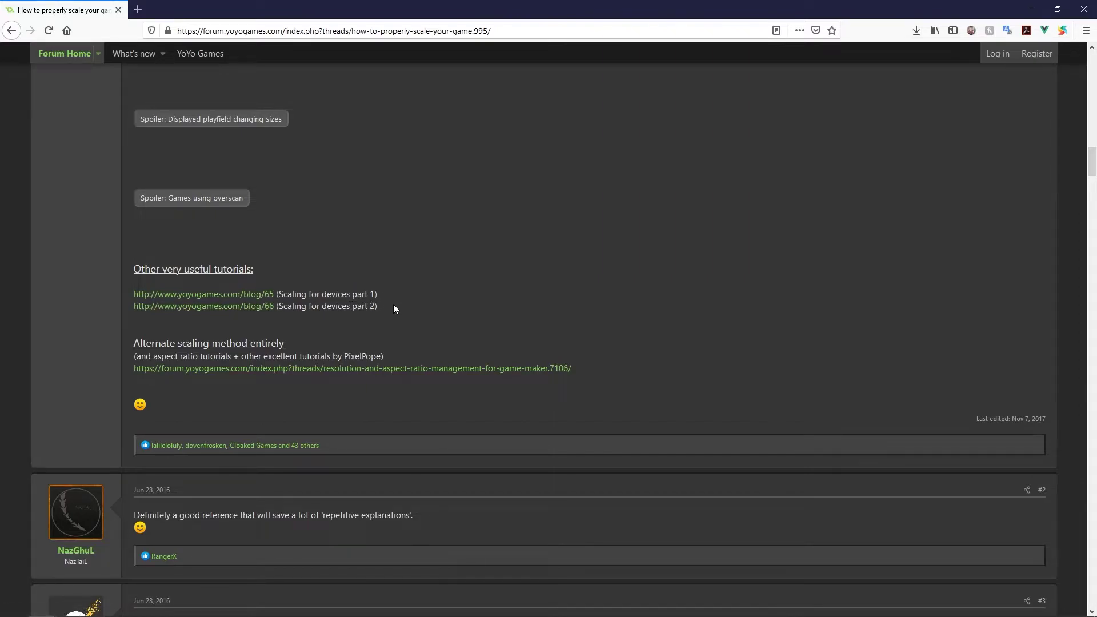
pyautogui.scroll(20, 439, 285)
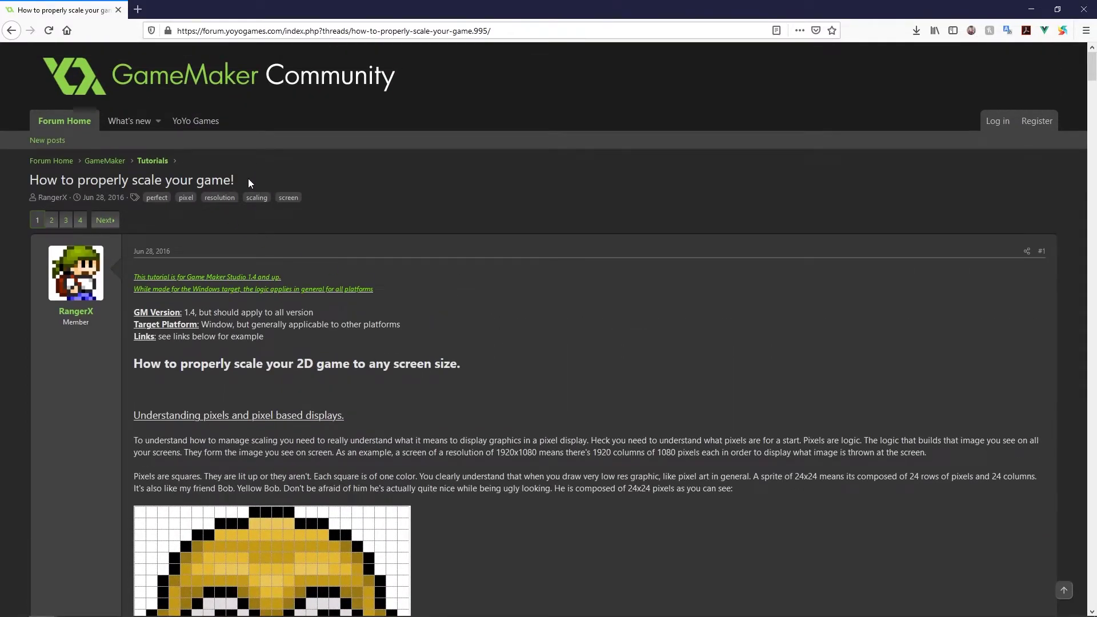
pyautogui.moveTo(235, 180); pyautogui.dragTo(30, 180)
pyautogui.click(319, 180)
pyautogui.hotkey('alt', 'Tab')
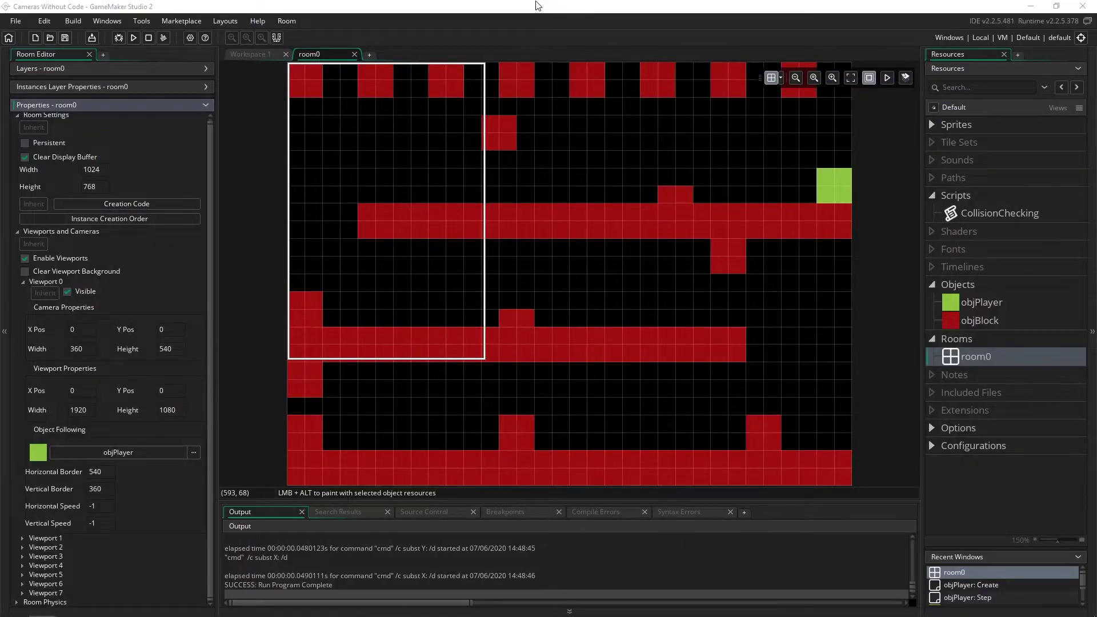
# Step: Calculate 1920/3 in Calculator and set Viewport 0's camera width to 640
pyautogui.click(71, 348)
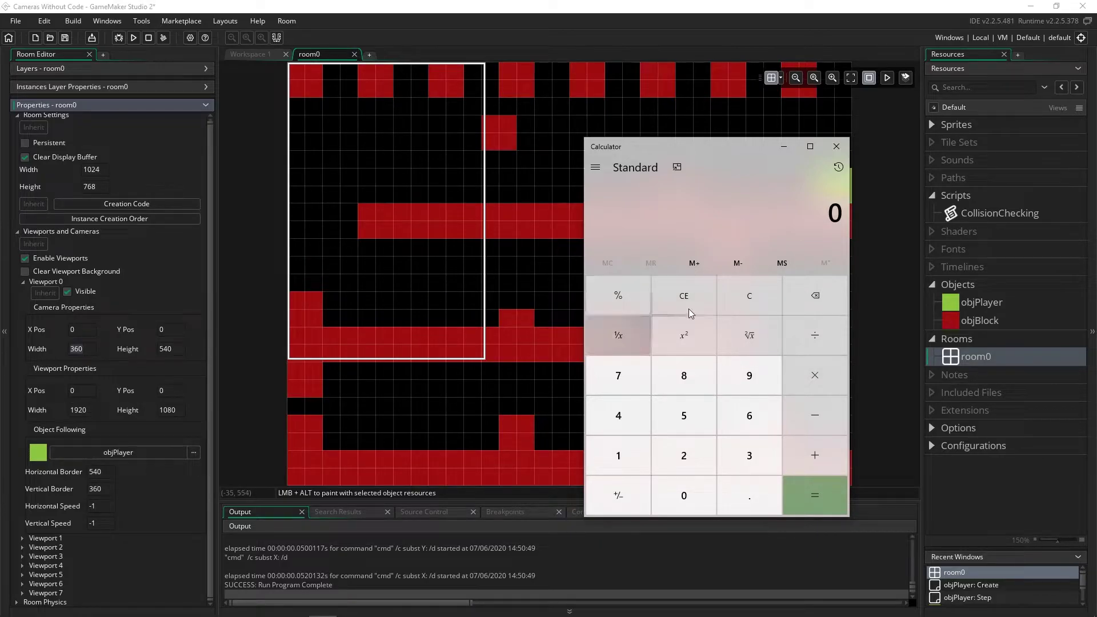
pyautogui.write('1920/3')
pyautogui.press('Return')
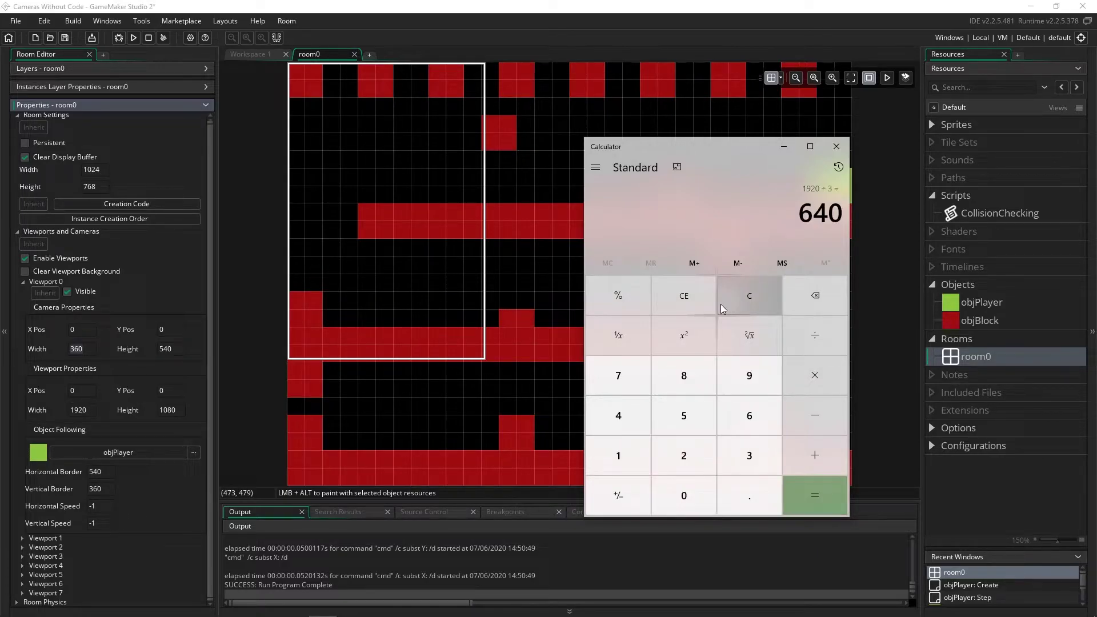
pyautogui.click(96, 347)
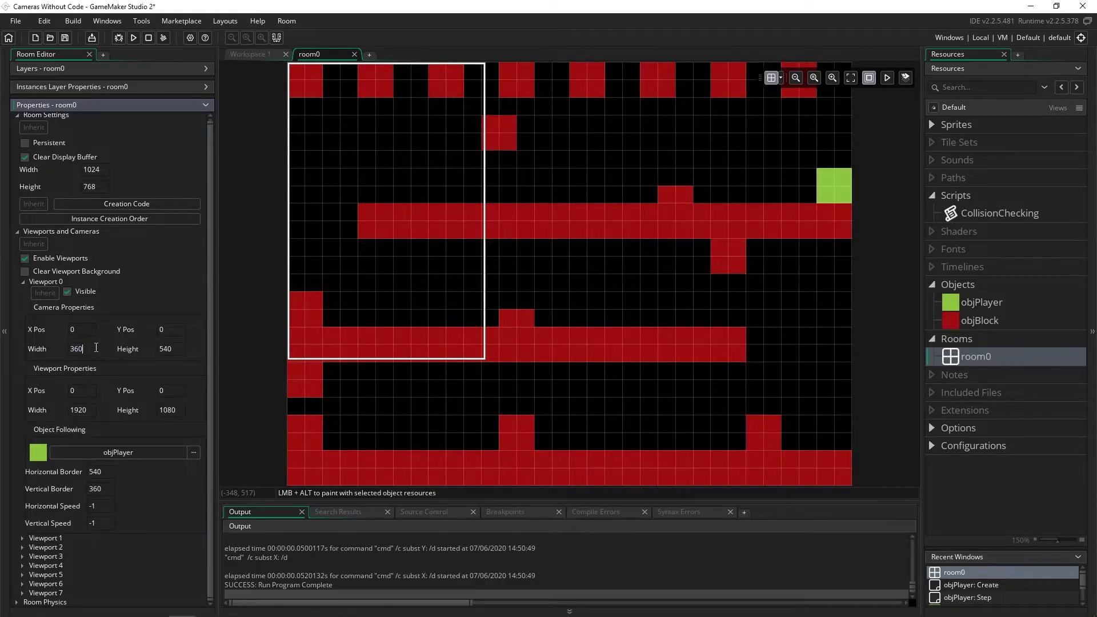
pyautogui.write('640')
pyautogui.press('Tab')
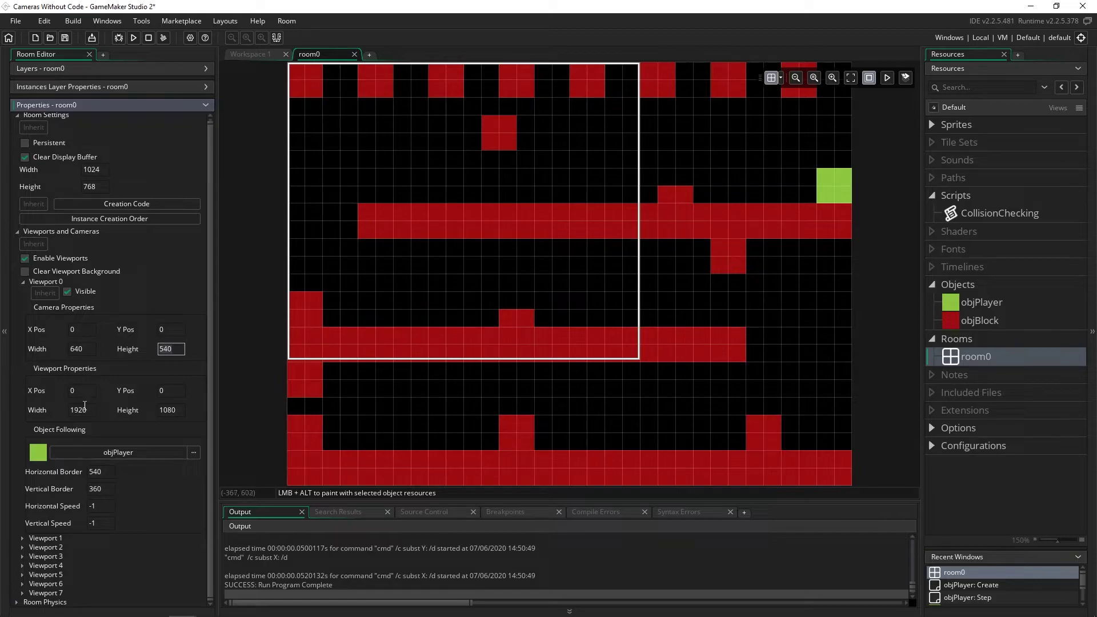
# Step: Calculate 1080/3 in Calculator and set Viewport 0's camera height to 360
pyautogui.hotkey('alt', 'Tab')
pyautogui.press('Escape')
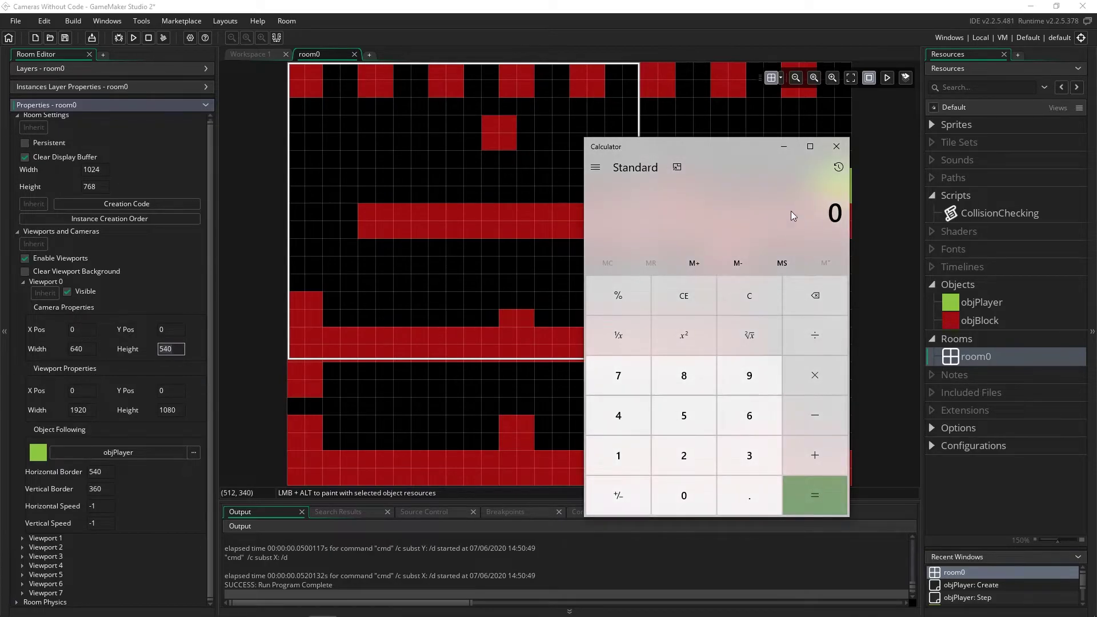
pyautogui.write('1080/3')
pyautogui.press('Return')
pyautogui.hotkey('alt', 'Tab')
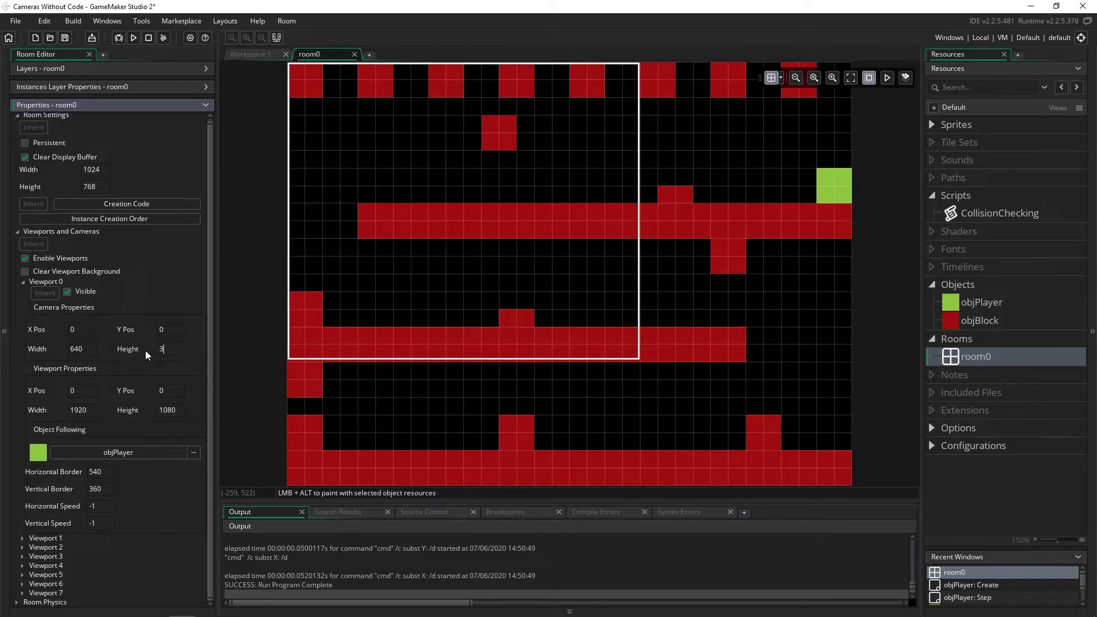
pyautogui.write('360')
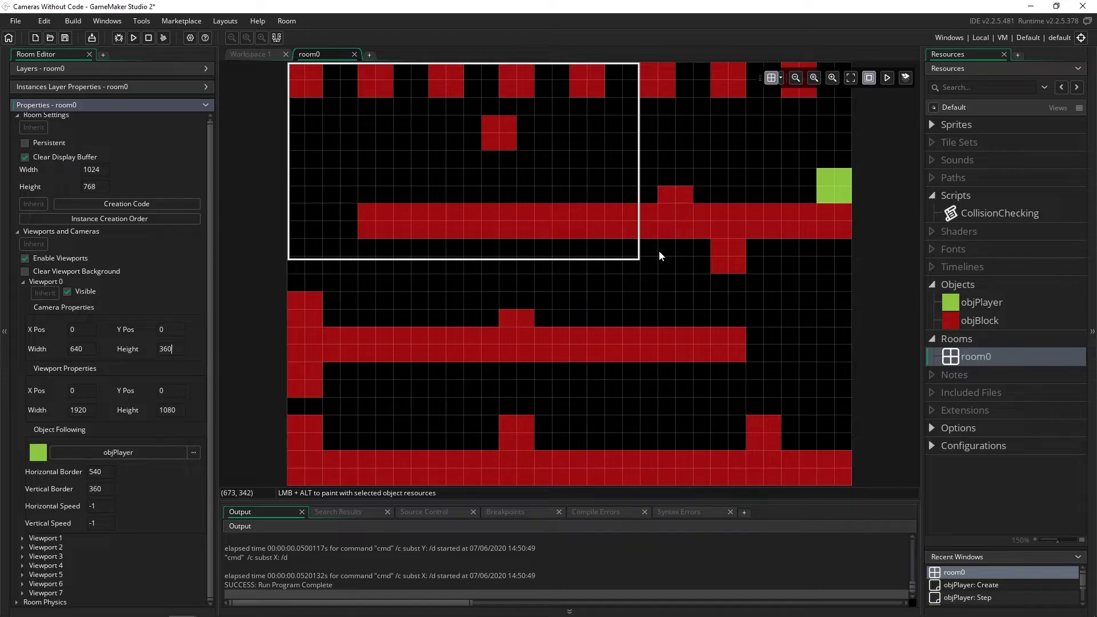
# Step: Run the game, move and jump with the player to check the camera's proportions, and close the game
pyautogui.press('F5')
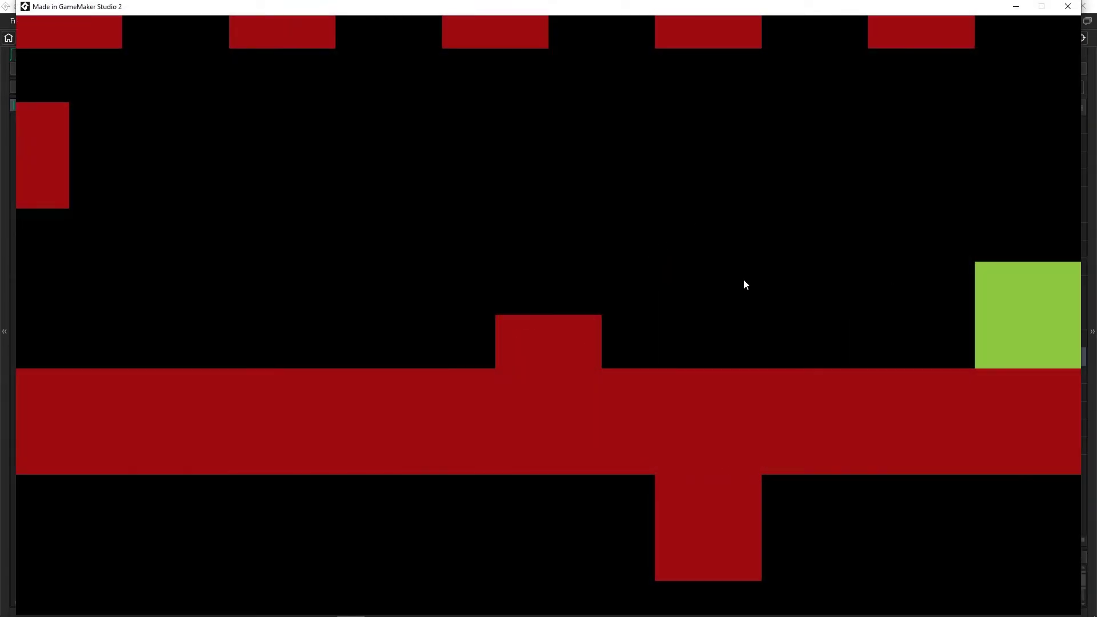
pyautogui.press('Left')
pyautogui.press('space')
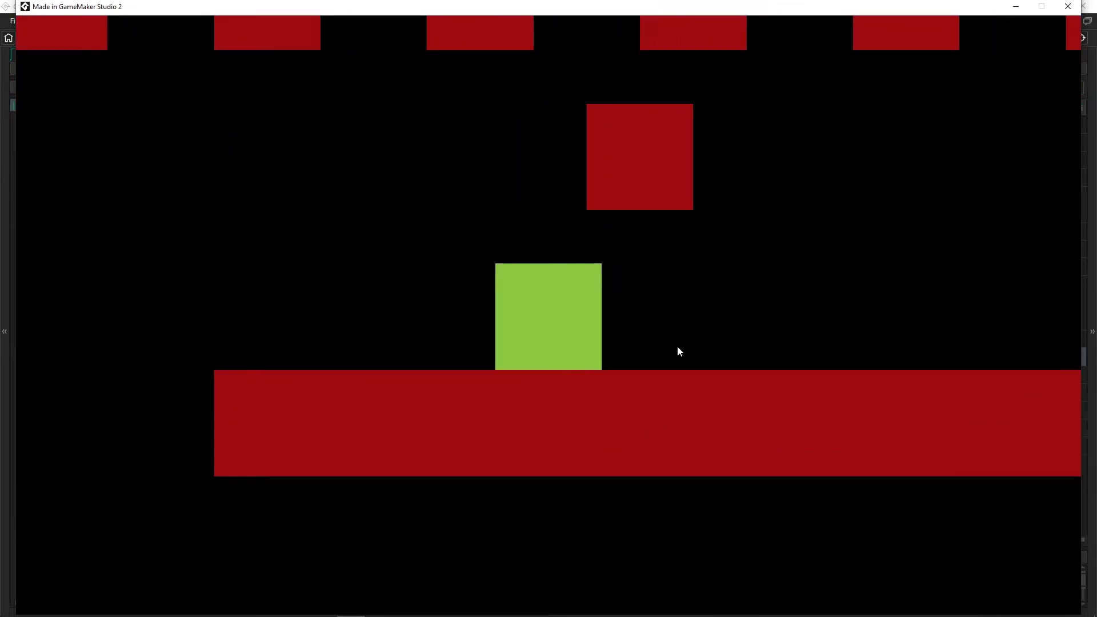
pyautogui.press('Left')
pyautogui.press('space')
pyautogui.press('Right')
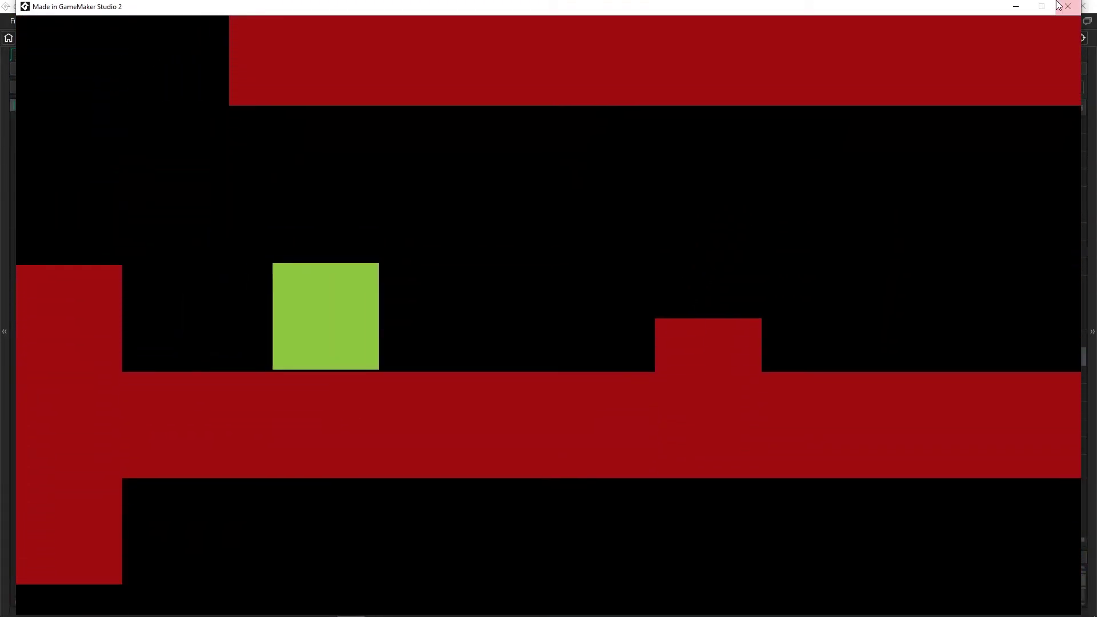
pyautogui.click(1058, 6)
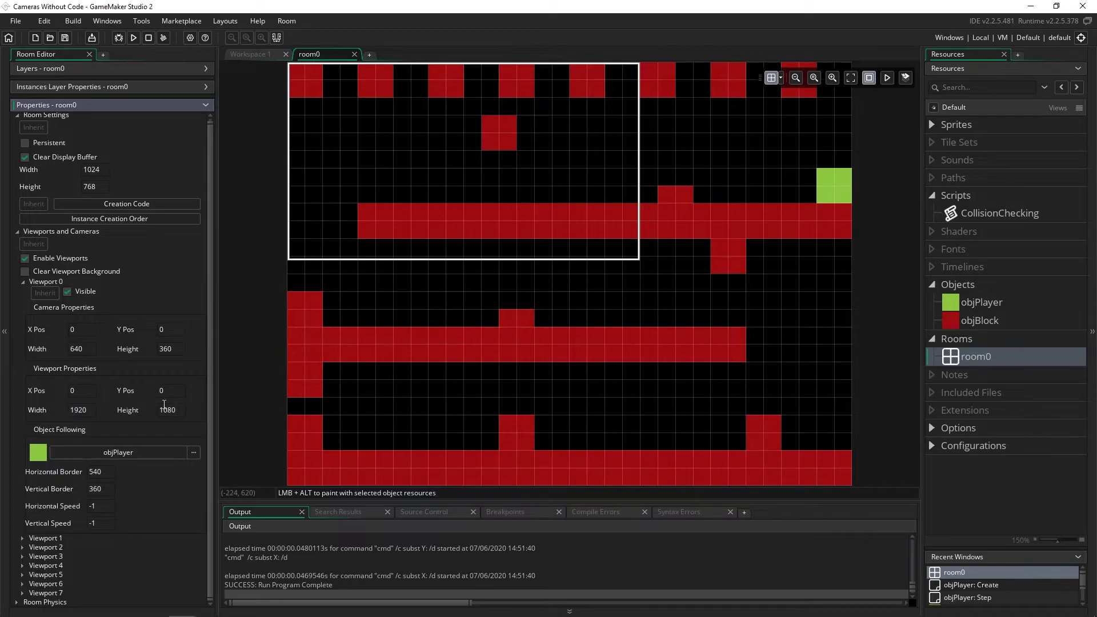
# Step: Set Viewport 0's camera X Pos and Y Pos to 200
pyautogui.click(89, 330)
pyautogui.press('Tab')
pyautogui.write('200')
pyautogui.press('Tab')
pyautogui.write('200')
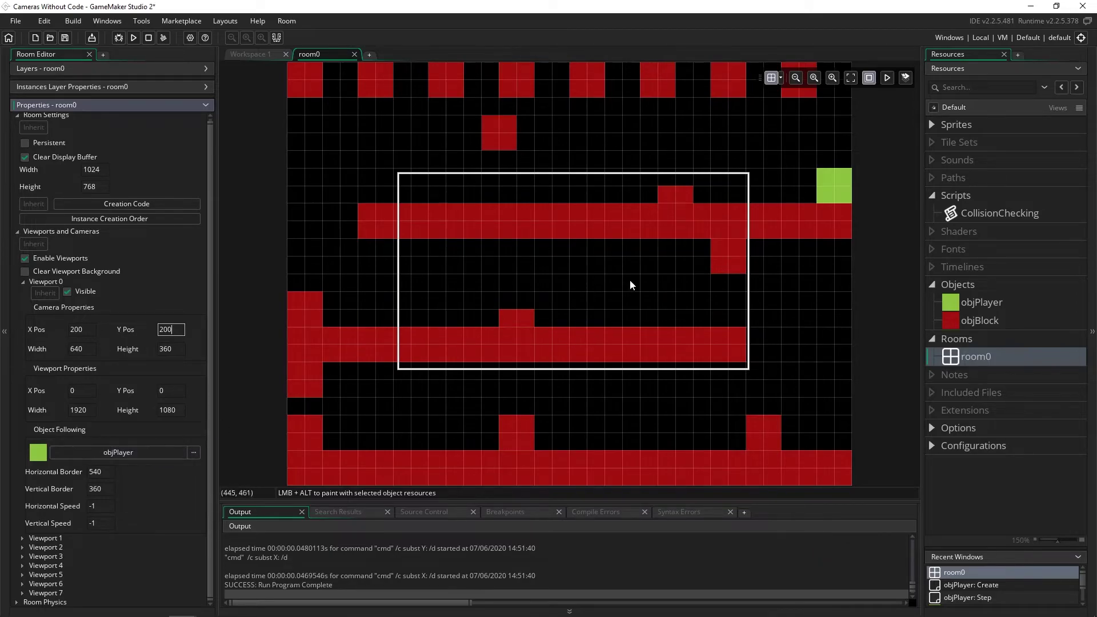
# Step: Reset Viewport 0's camera X Pos and Y Pos to 0
pyautogui.click(85, 511)
pyautogui.click(167, 329)
pyautogui.moveTo(85, 330); pyautogui.dragTo(69, 330)
pyautogui.write('0')
pyautogui.press('Tab')
pyautogui.write('0')
pyautogui.press('Return')
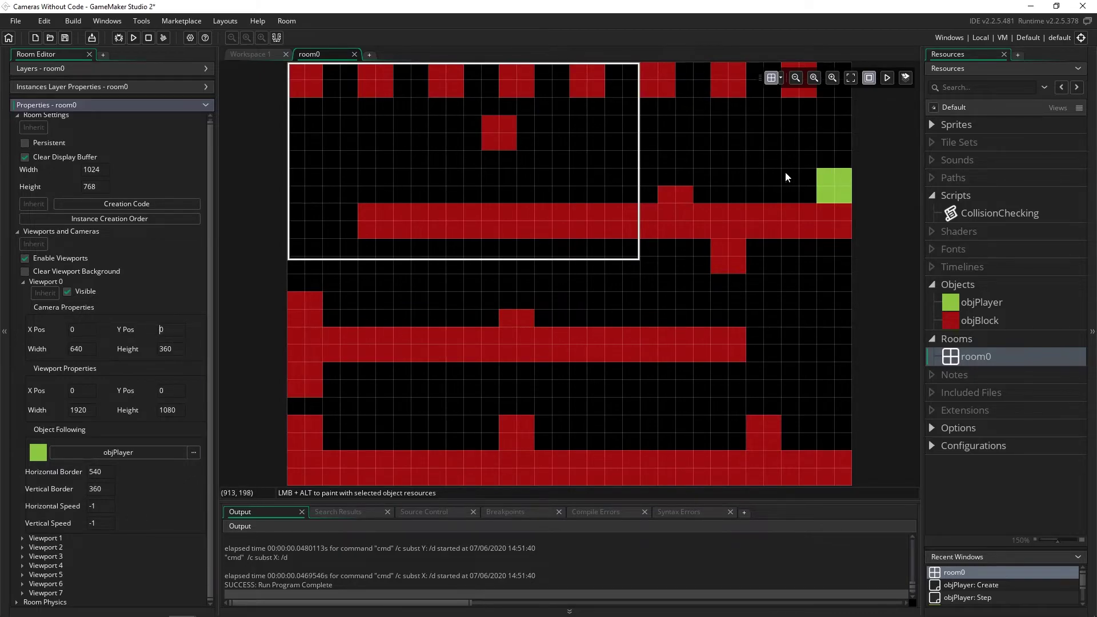
# Step: Set the X Pos and Y Pos in Viewport 0's viewport properties to 300 and run the game
pyautogui.click(73, 390)
pyautogui.scroll(-1, 539, 214)
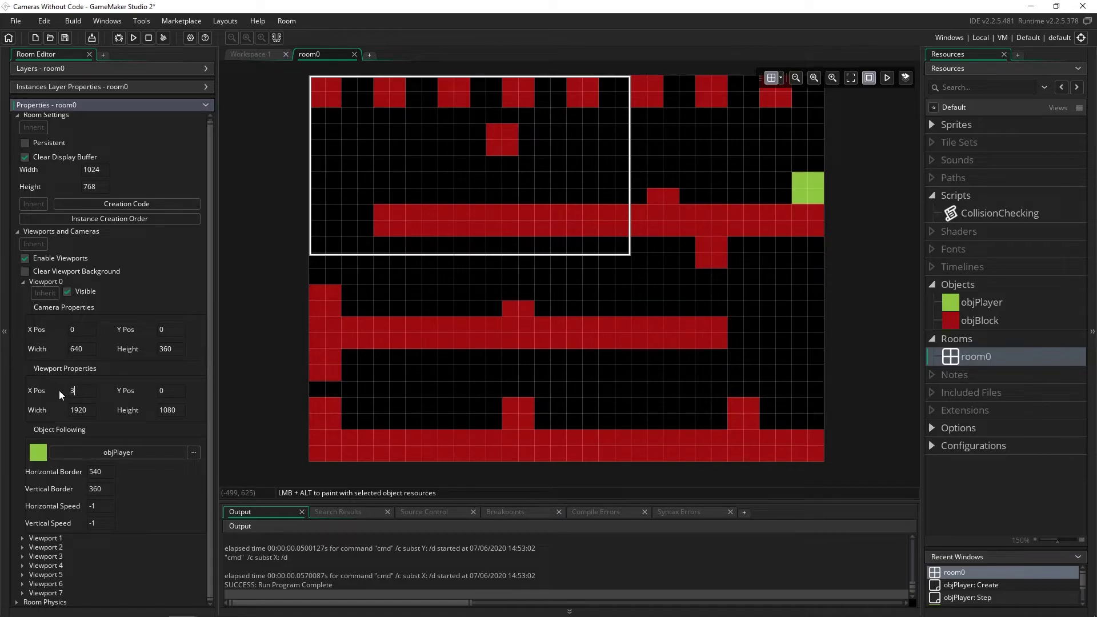
pyautogui.write('00')
pyautogui.press('Tab')
pyautogui.write('300')
pyautogui.press('F5')
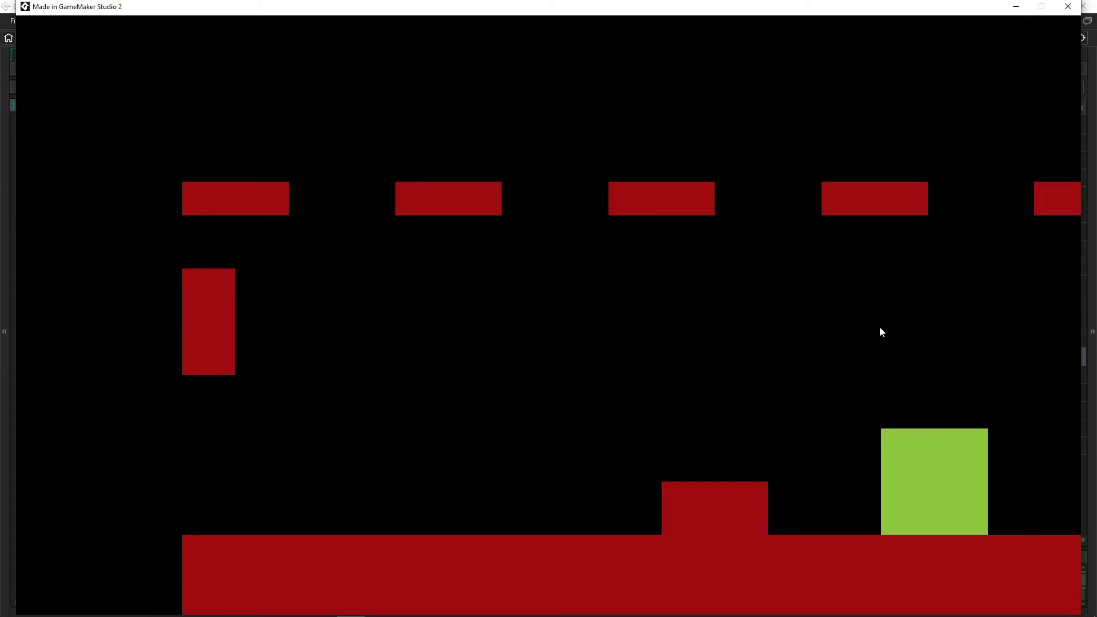
# Step: Move the player around the level to examine how the viewport position offsets the view, and close the game
pyautogui.press('Left')
pyautogui.press('space')
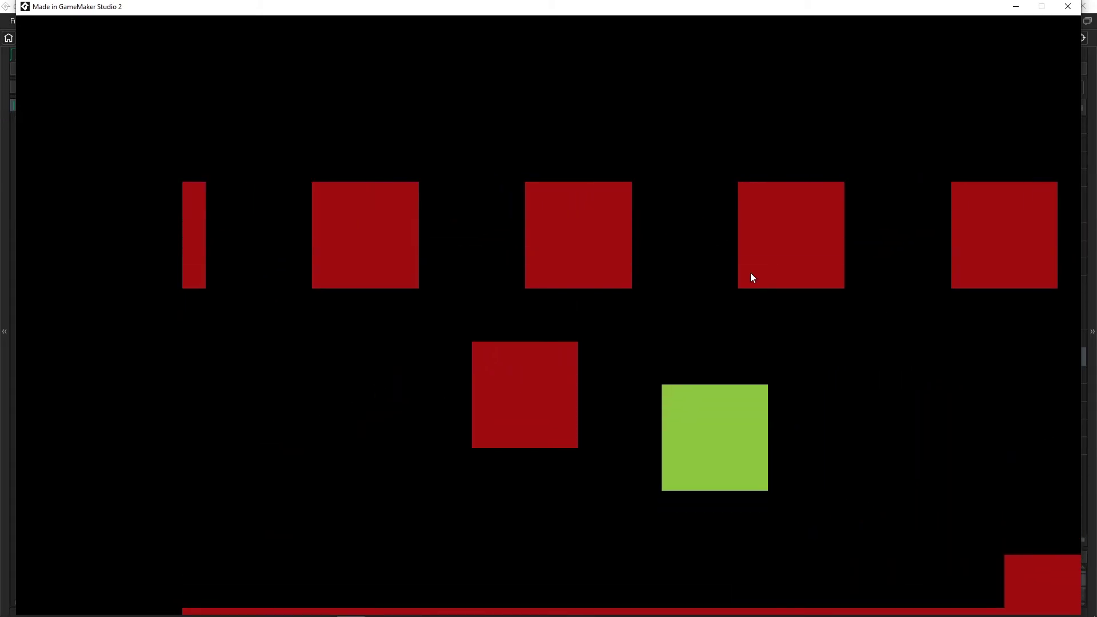
pyautogui.press('Left')
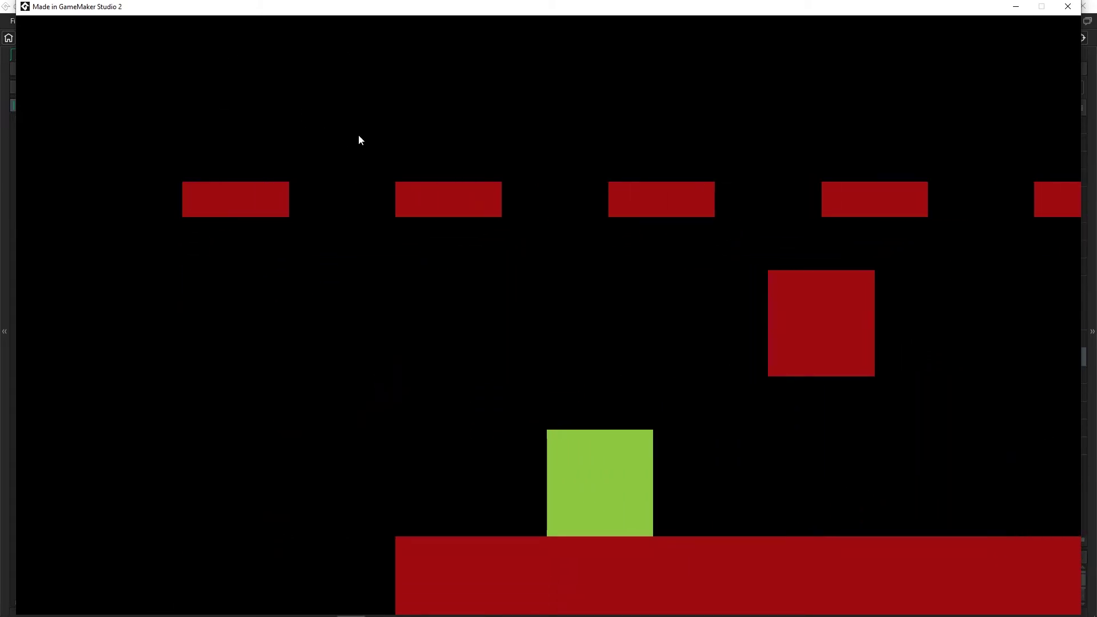
pyautogui.press('Left')
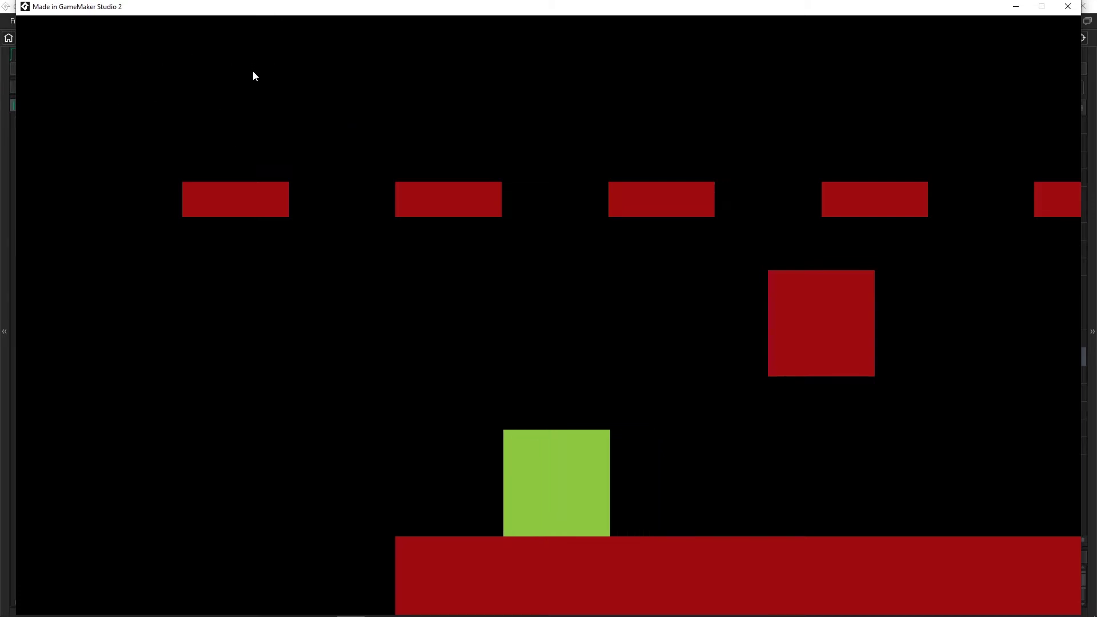
pyautogui.press('Right')
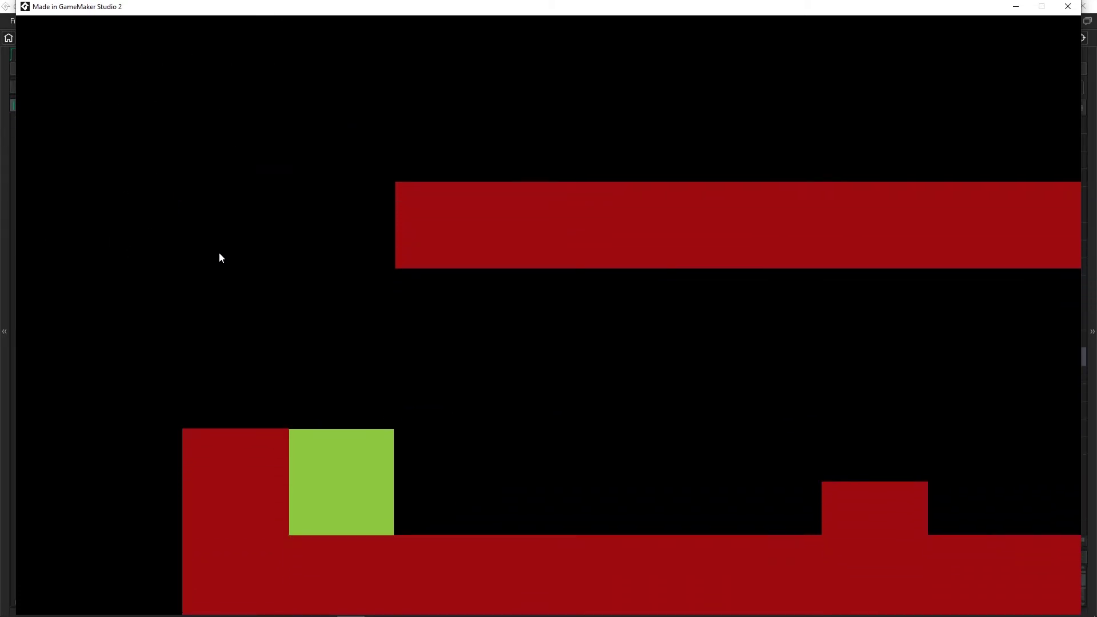
pyautogui.press('Right')
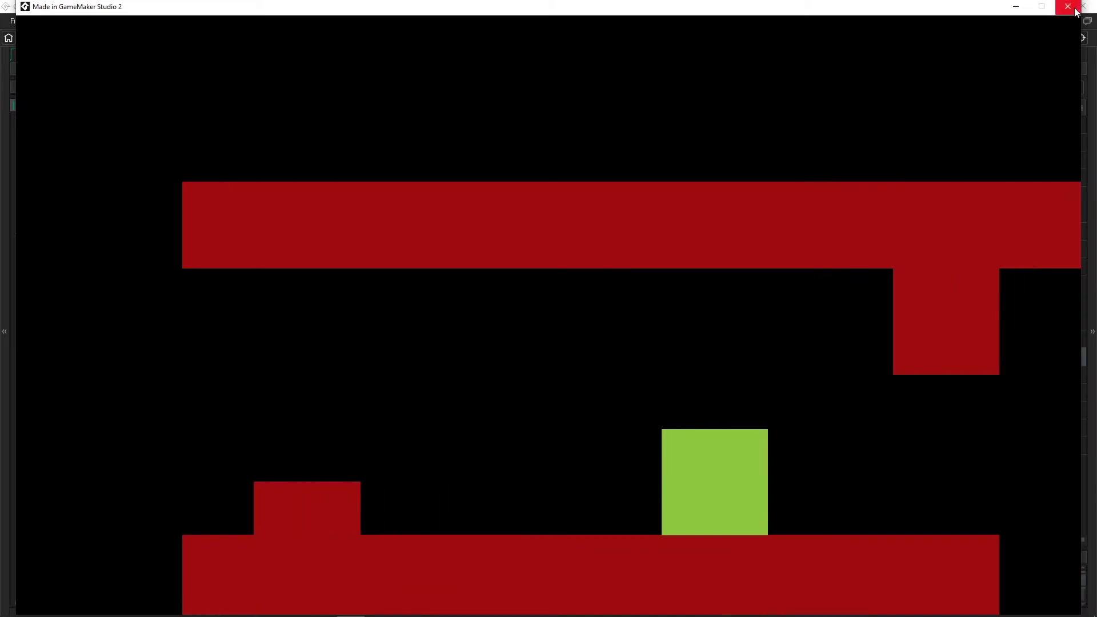
pyautogui.click(1067, 6)
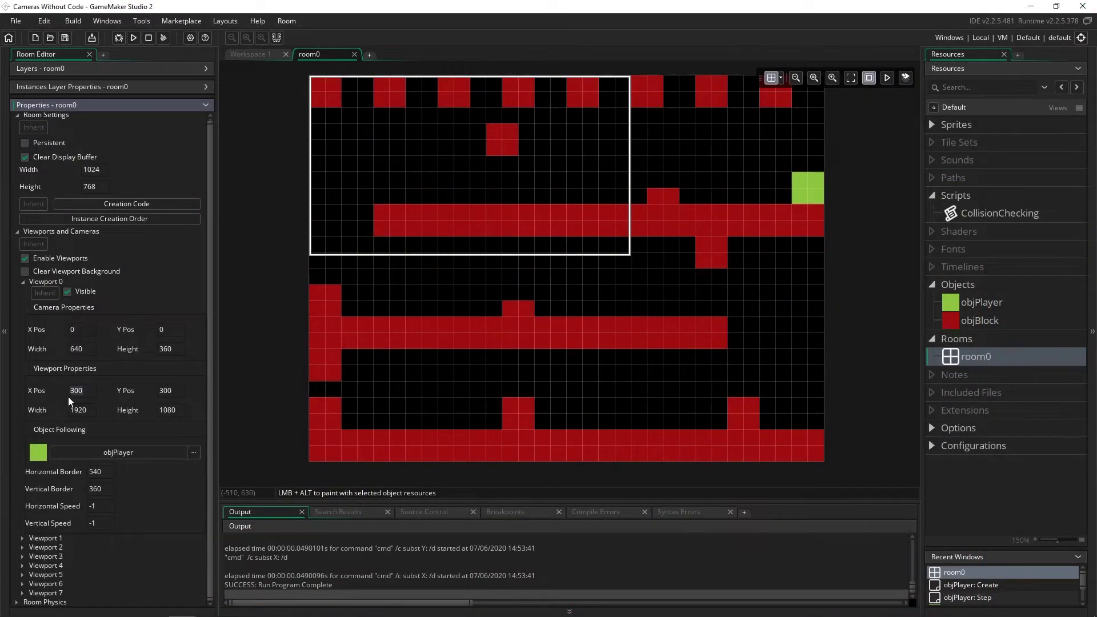
# Step: Reset the X Pos and Y Pos in Viewport 0's viewport properties to 0
pyautogui.write('0')
pyautogui.press('Tab')
pyautogui.press('BackSpace')
pyautogui.scroll(1, 112, 369)
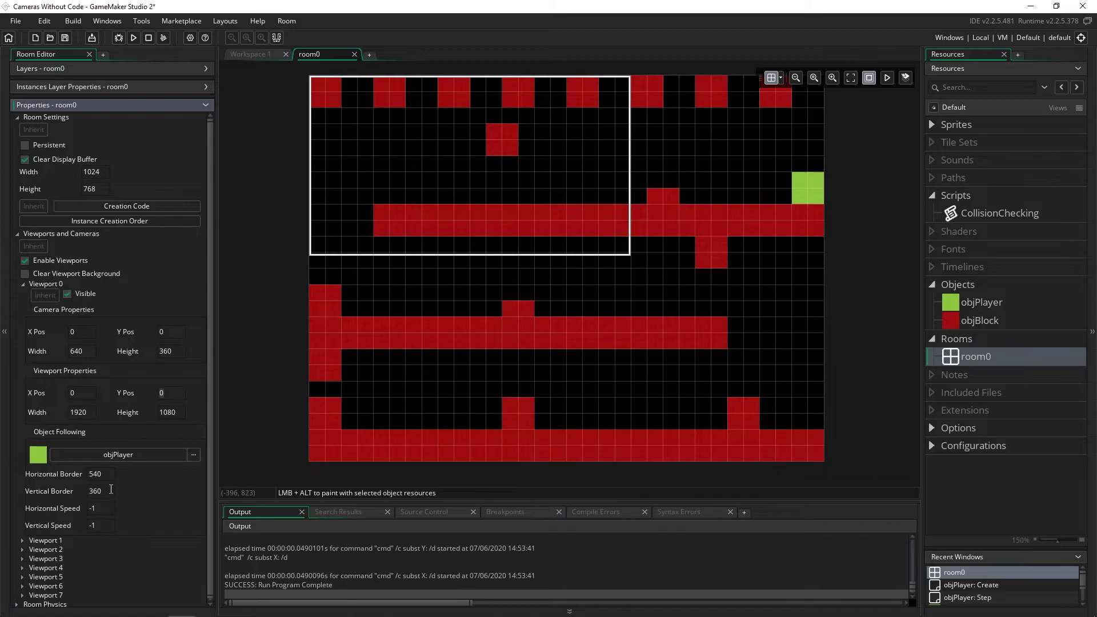
pyautogui.scroll(-1, 111, 489)
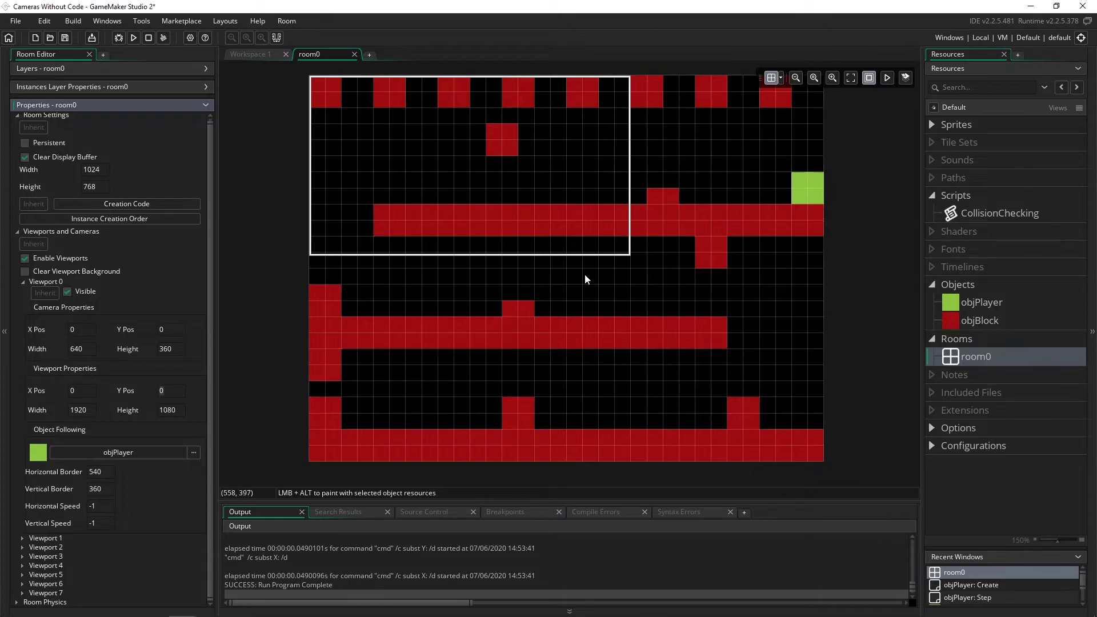
pyautogui.scroll(-2, 616, 193)
pyautogui.scroll(1, 597, 230)
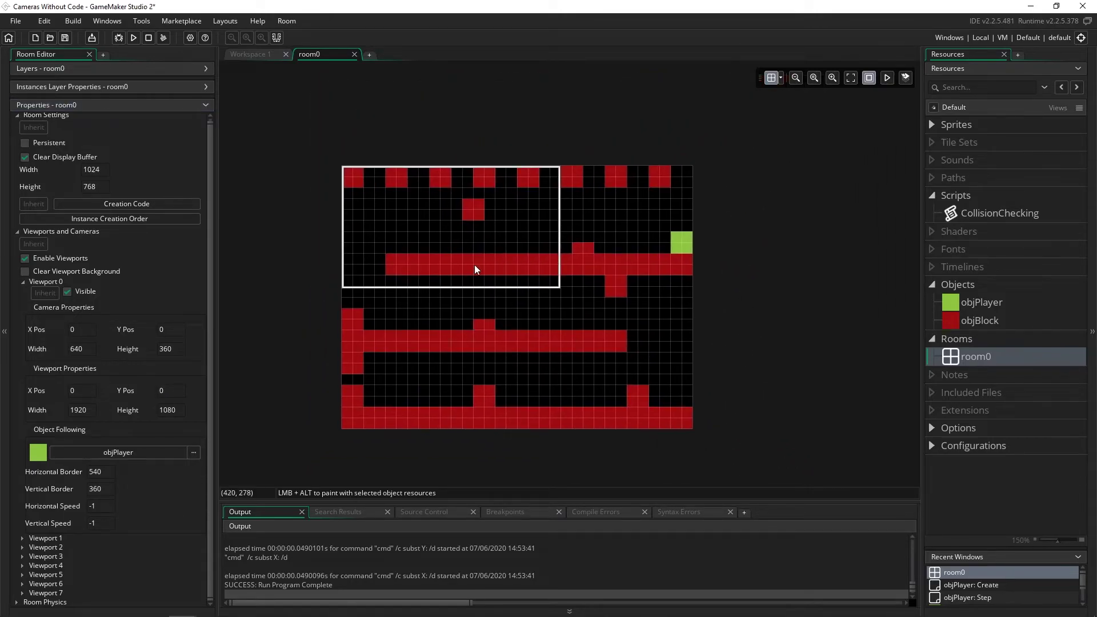
pyautogui.scroll(1, 491, 274)
pyautogui.moveTo(503, 282); pyautogui.dragTo(512, 249, button='middle')
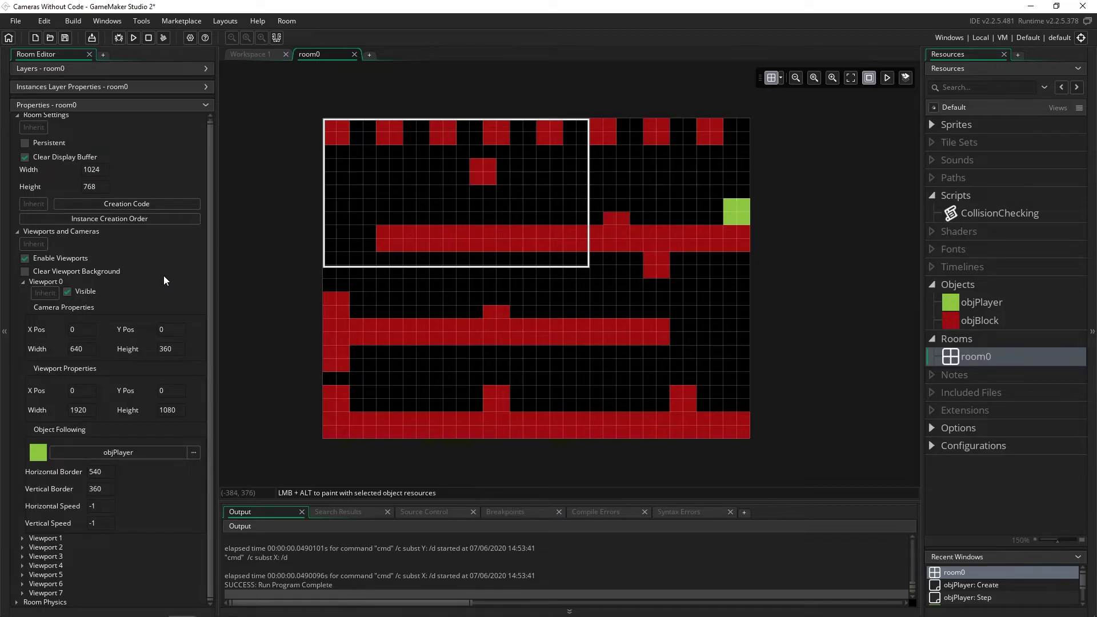
# Step: Create a new room named rmInit and place it above room0 in the room order
pyautogui.click(23, 282)
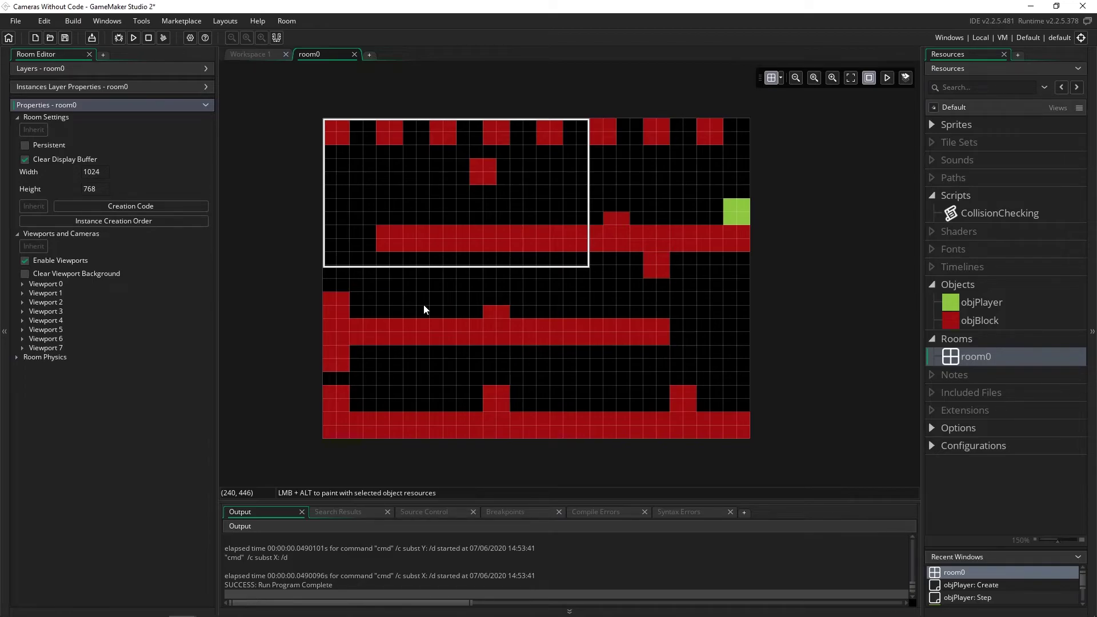
pyautogui.click(951, 341)
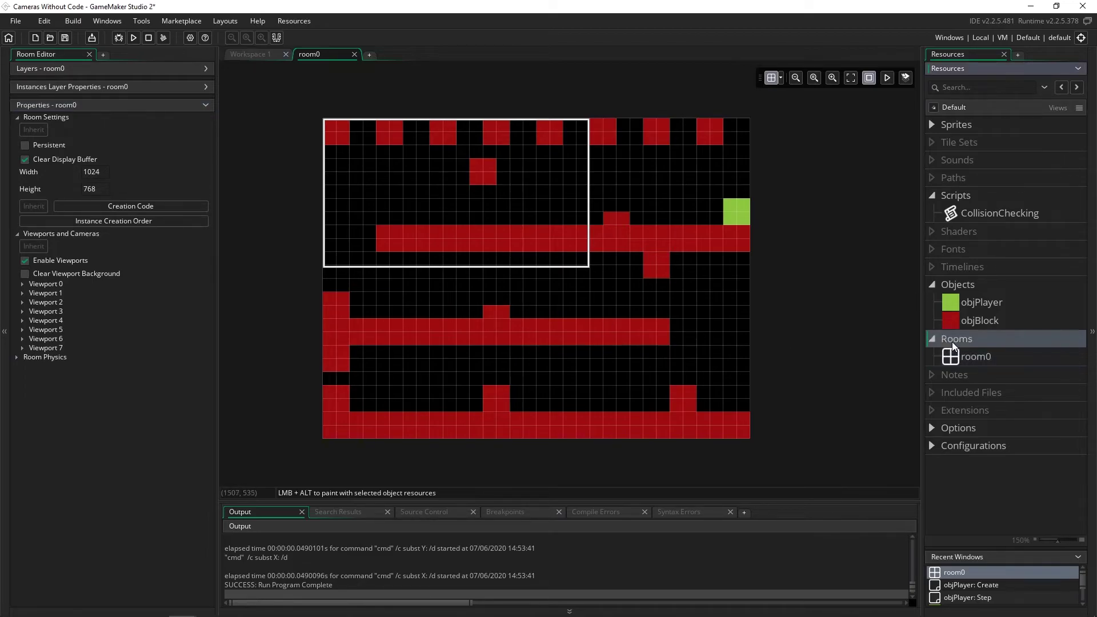
pyautogui.rightClick(952, 342)
pyautogui.click(960, 345)
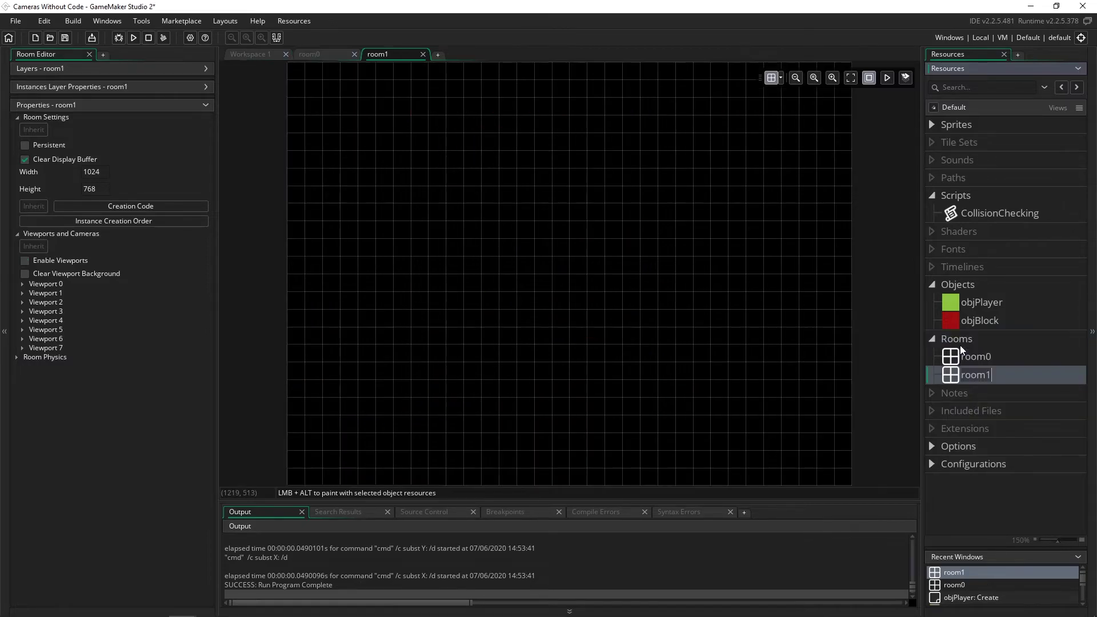
pyautogui.write('rmInit')
pyautogui.press('Return')
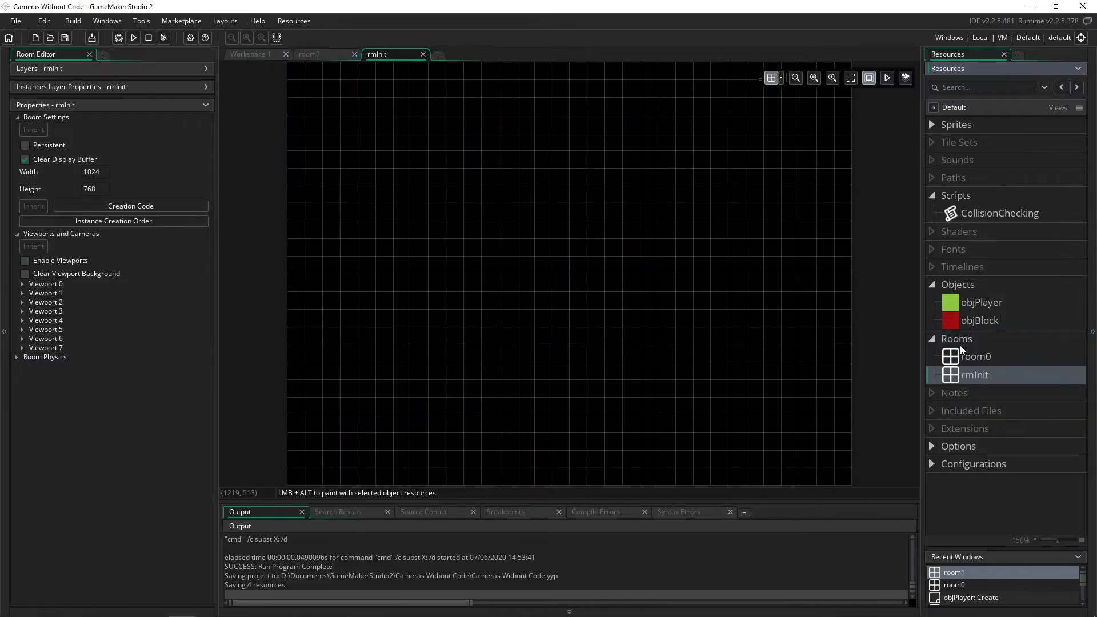
pyautogui.moveTo(978, 375); pyautogui.dragTo(975, 350)
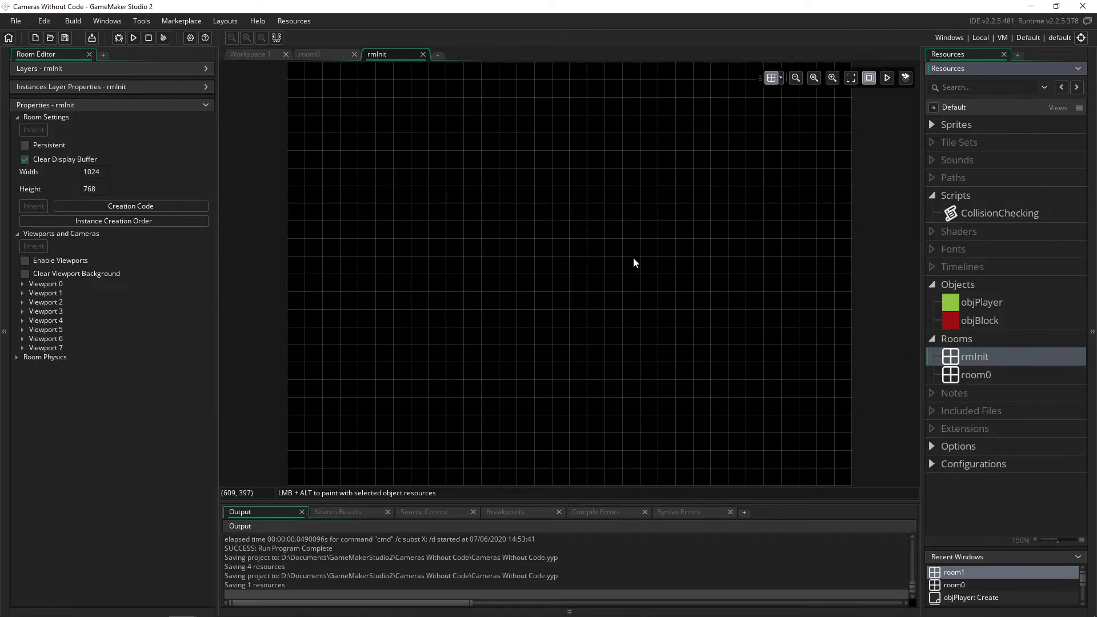
# Step: Enable viewports in rmInit, make Viewport 0 visible, and set its viewport width to 1920 and height to 1080
pyautogui.keyDown('ctrl'); pyautogui.scroll(-1, 613, 293); pyautogui.keyUp('ctrl')
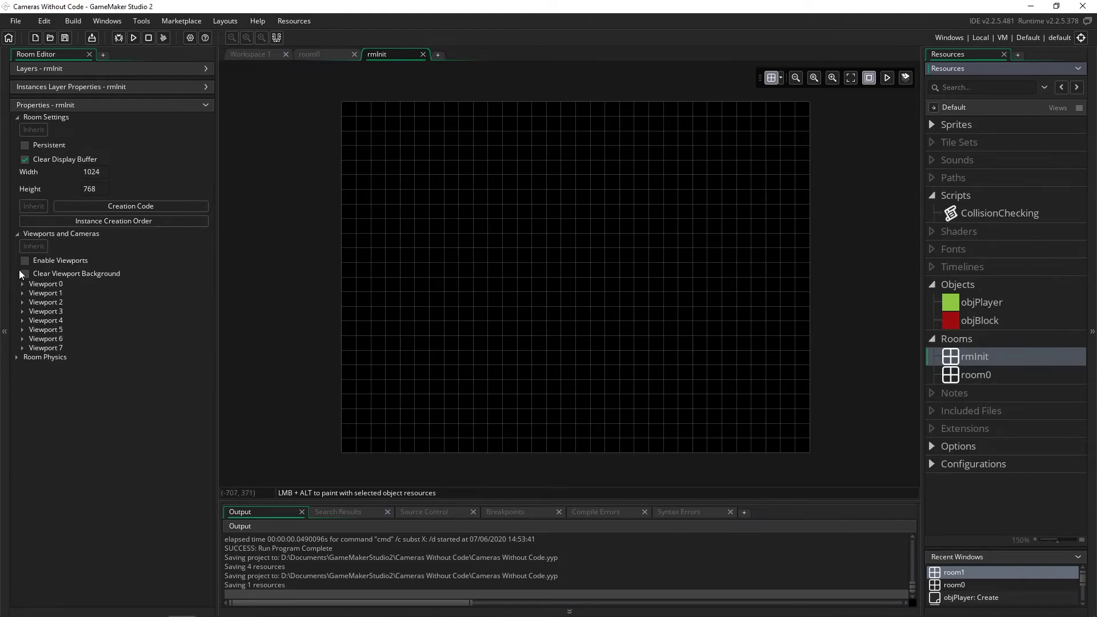
pyautogui.click(25, 261)
pyautogui.click(22, 284)
pyautogui.click(76, 295)
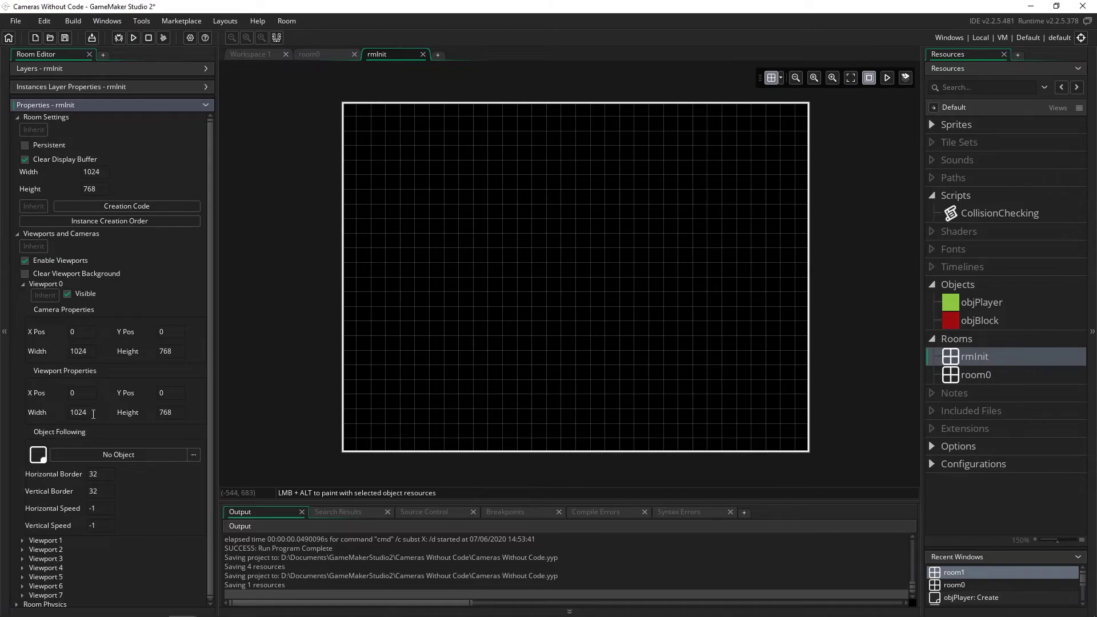
pyautogui.write('1920')
pyautogui.press('Tab')
pyautogui.write('1080')
pyautogui.press('Tab')
# Step: Open room0 and set Viewport 0's viewport width and height to 200 each
pyautogui.doubleClick(960, 375)
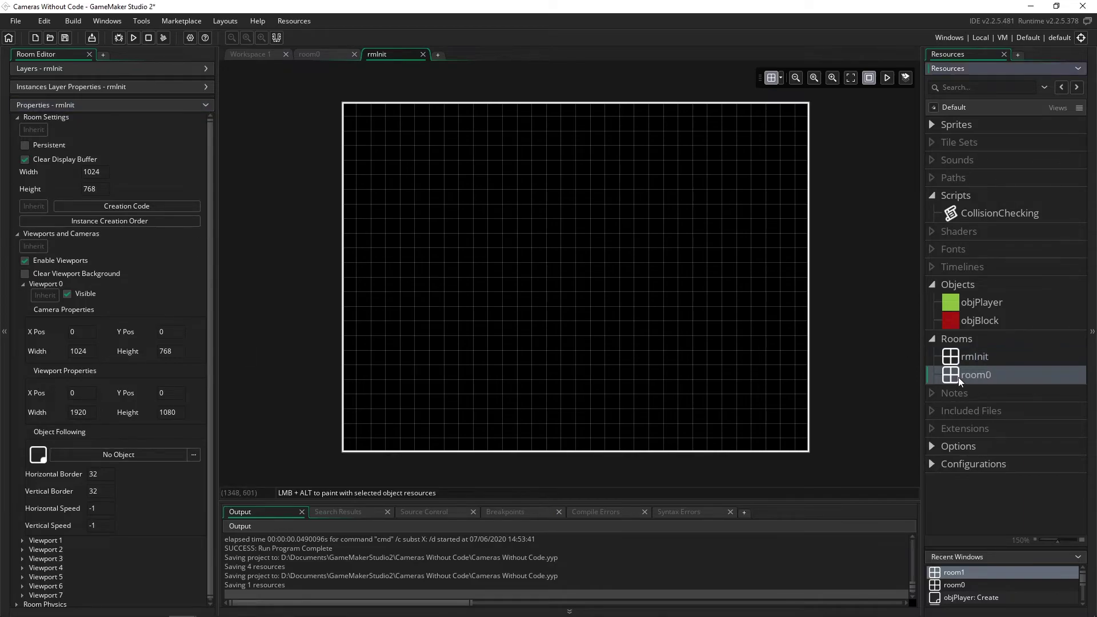
pyautogui.click(72, 412)
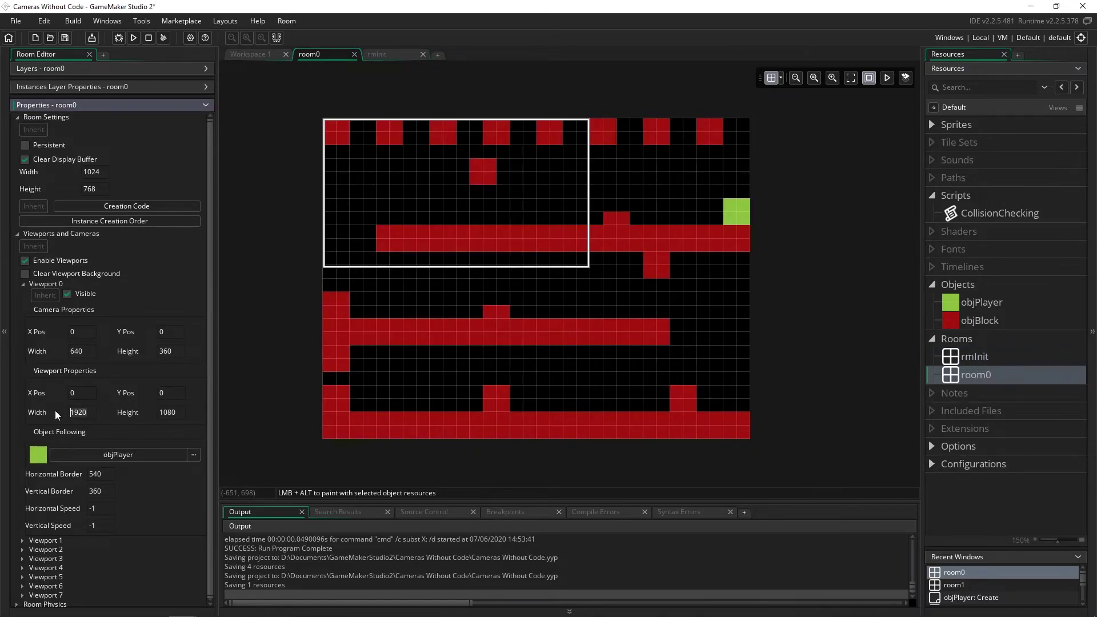
pyautogui.hotkey('ctrl', 'a')
pyautogui.write('200')
pyautogui.press('Tab')
pyautogui.write('200')
# Step: Add room_goto(room0); to the creation code of rmInit
pyautogui.doubleClick(971, 356)
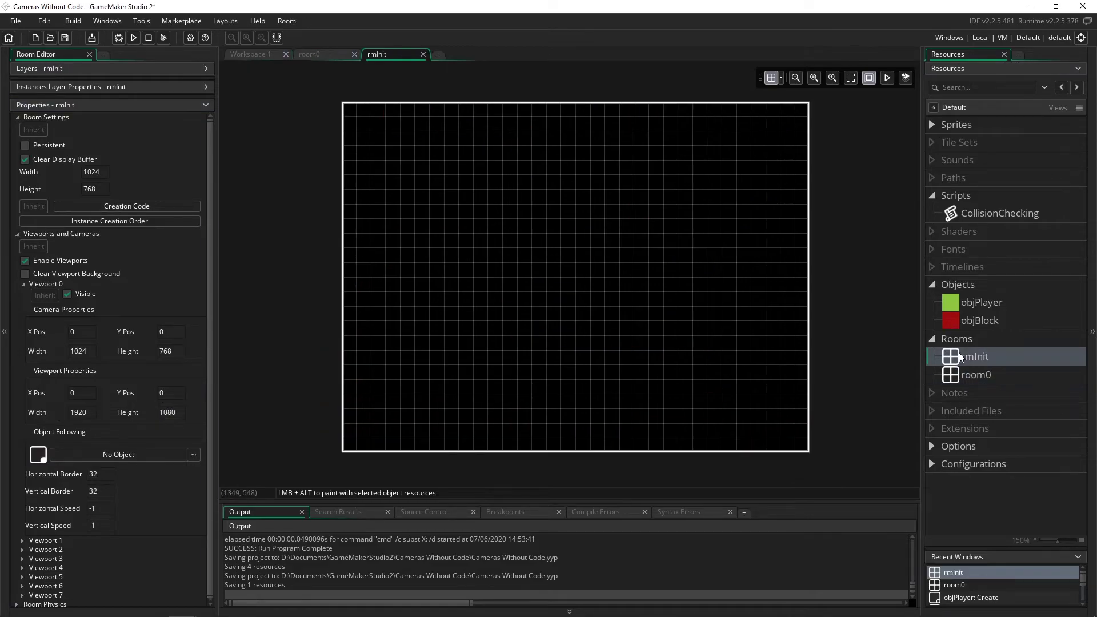
pyautogui.click(132, 207)
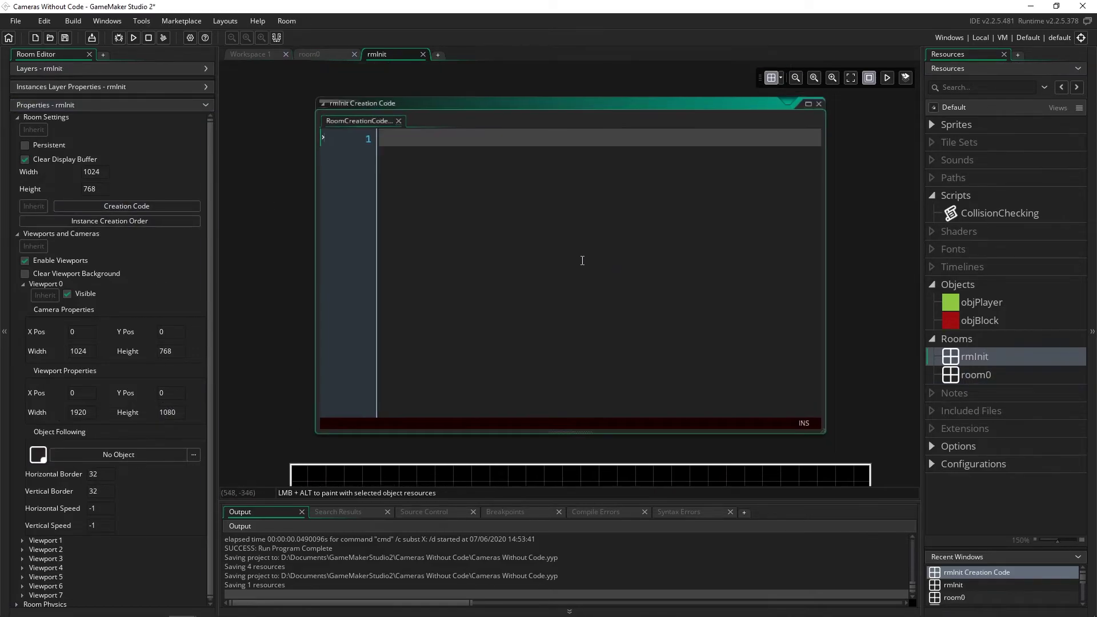
pyautogui.write('room_goto')
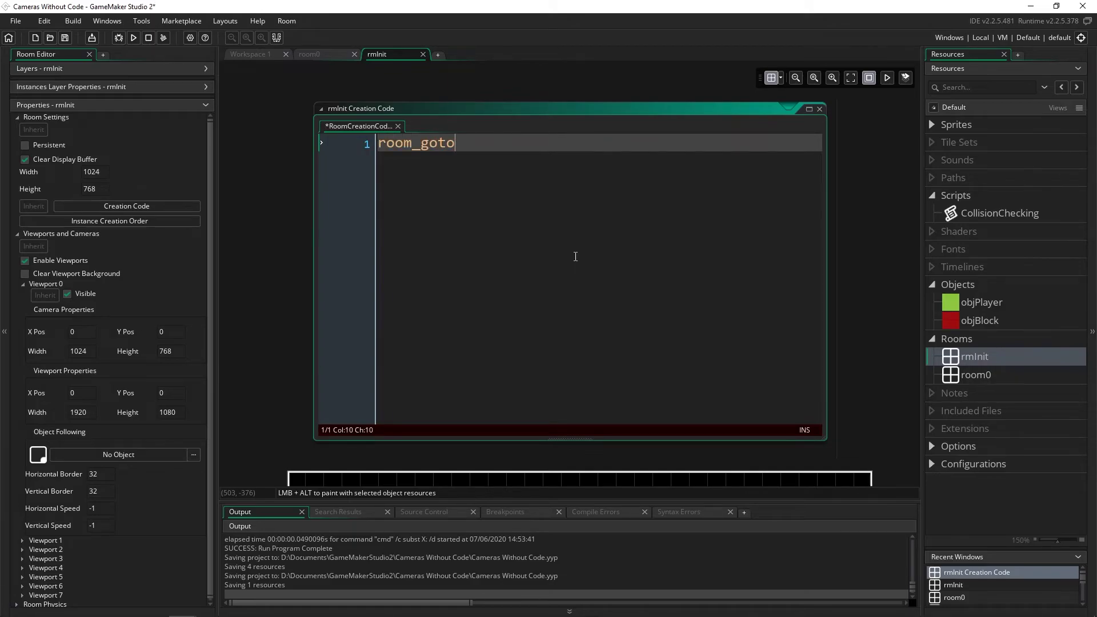
pyautogui.write('(room0);')
pyautogui.scroll(-6, 857, 351)
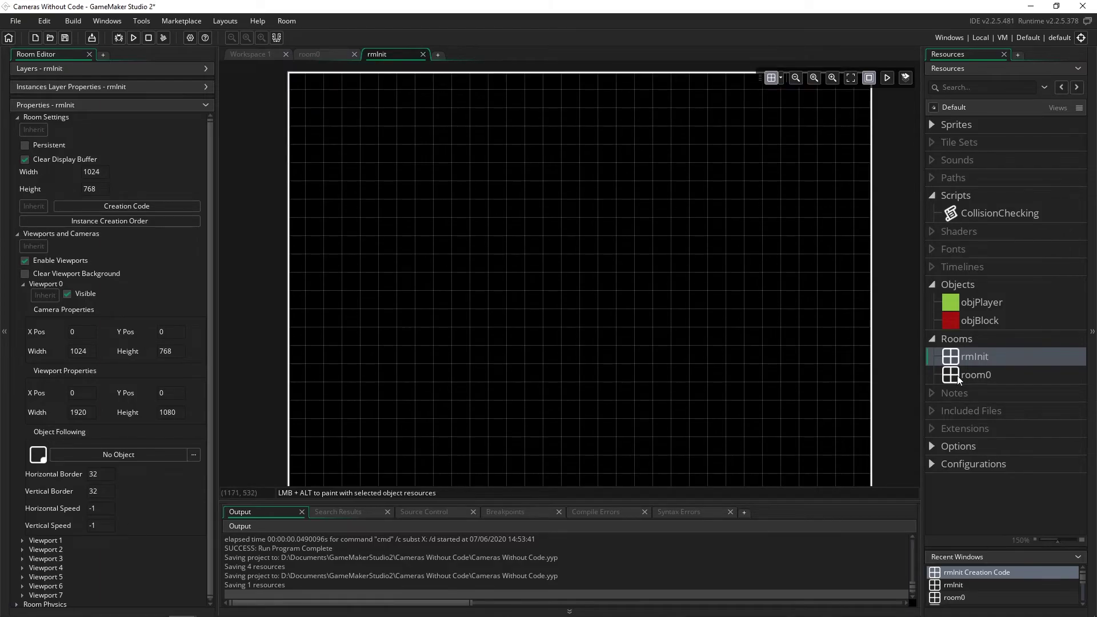
# Step: Return to room0, run the game to check the window size used with rmInit as first room, and close it
pyautogui.doubleClick(958, 375)
pyautogui.press('F5')
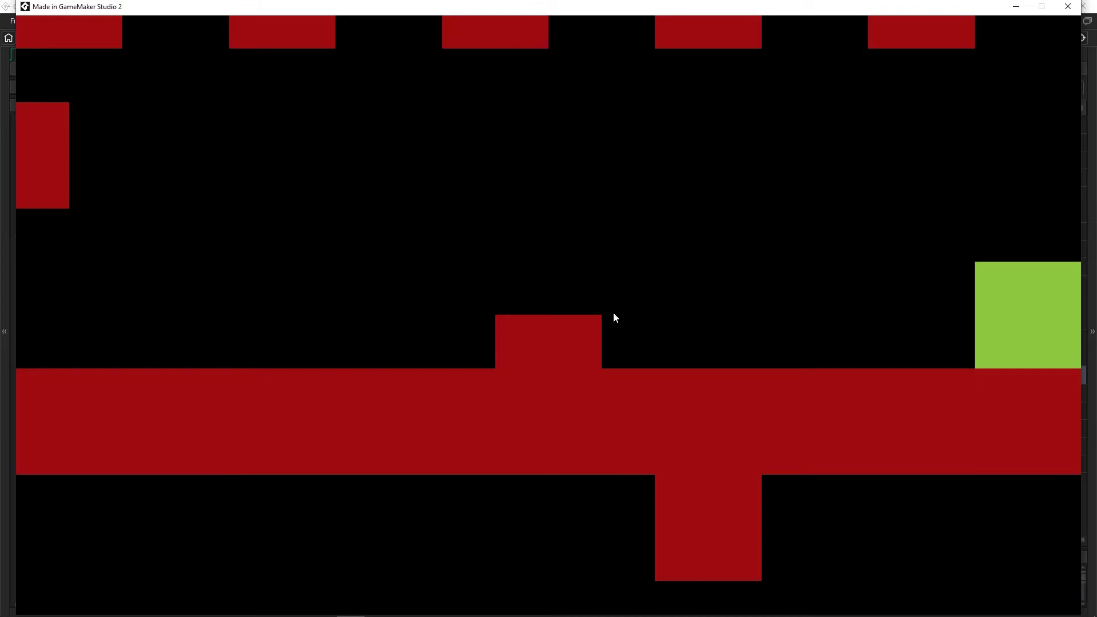
pyautogui.press('Left')
pyautogui.click(1068, 6)
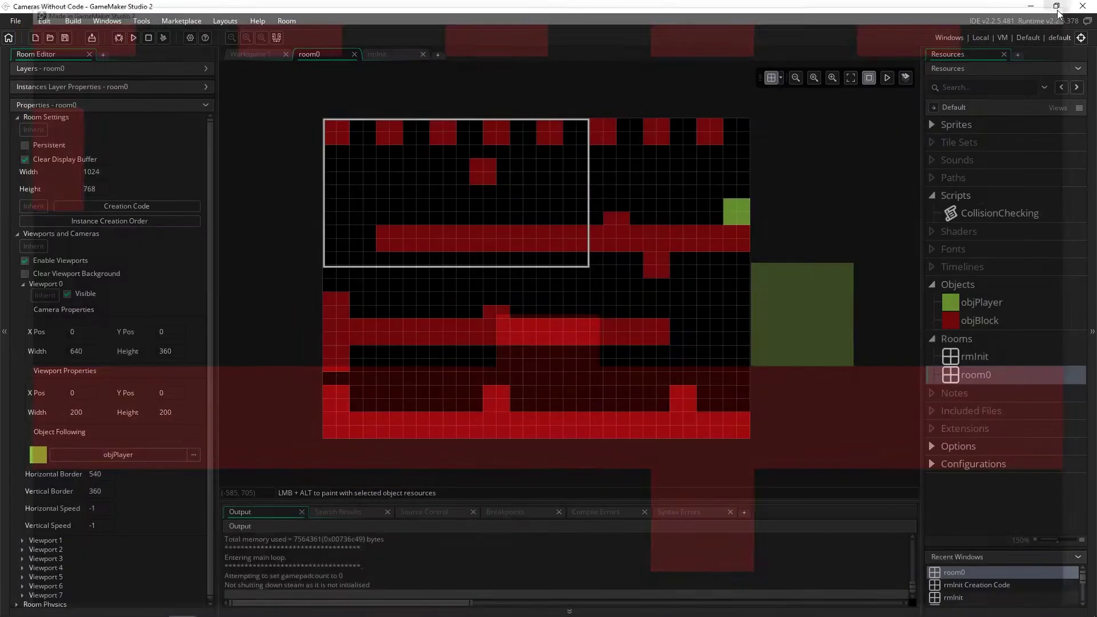
# Step: Open rmInit and examine the camera and viewport sizes of its Viewport 0
pyautogui.doubleClick(972, 356)
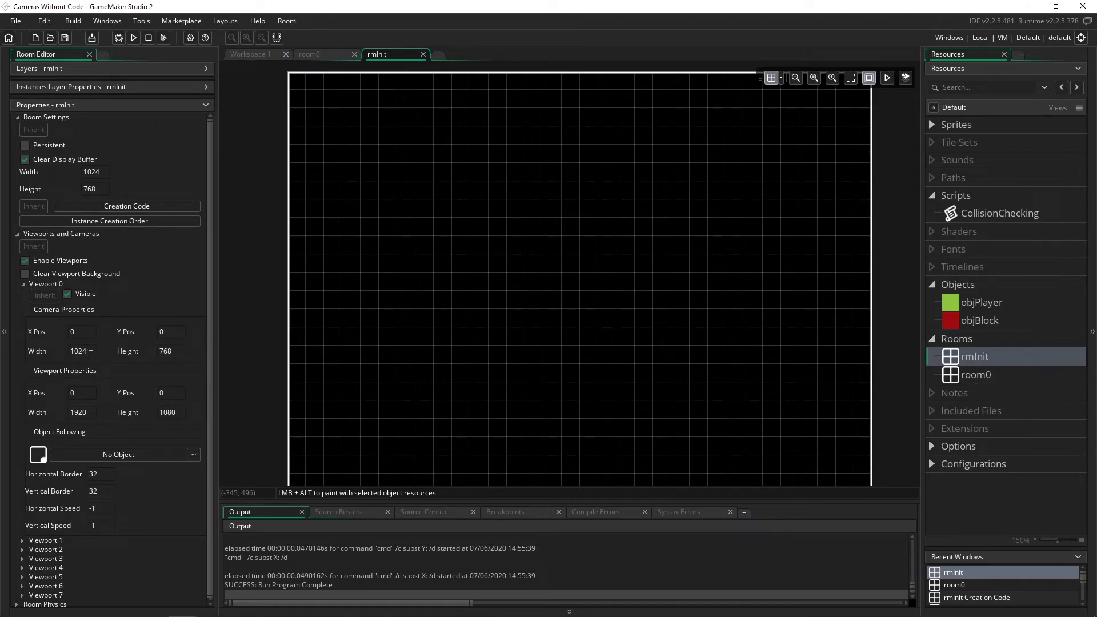
pyautogui.scroll(-2, 675, 299)
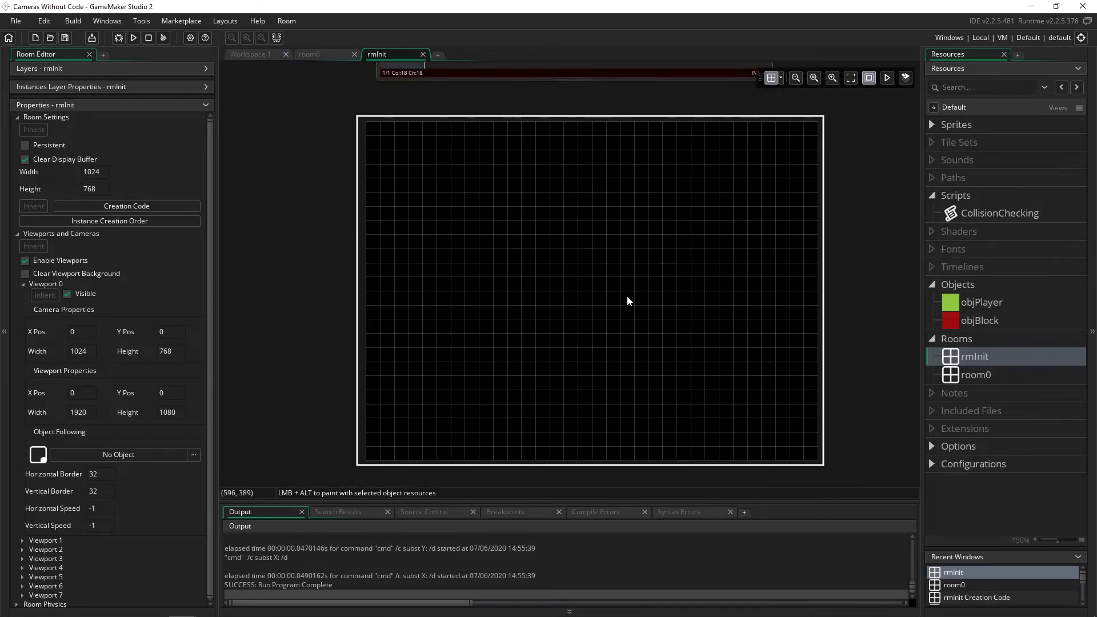
pyautogui.click(73, 412)
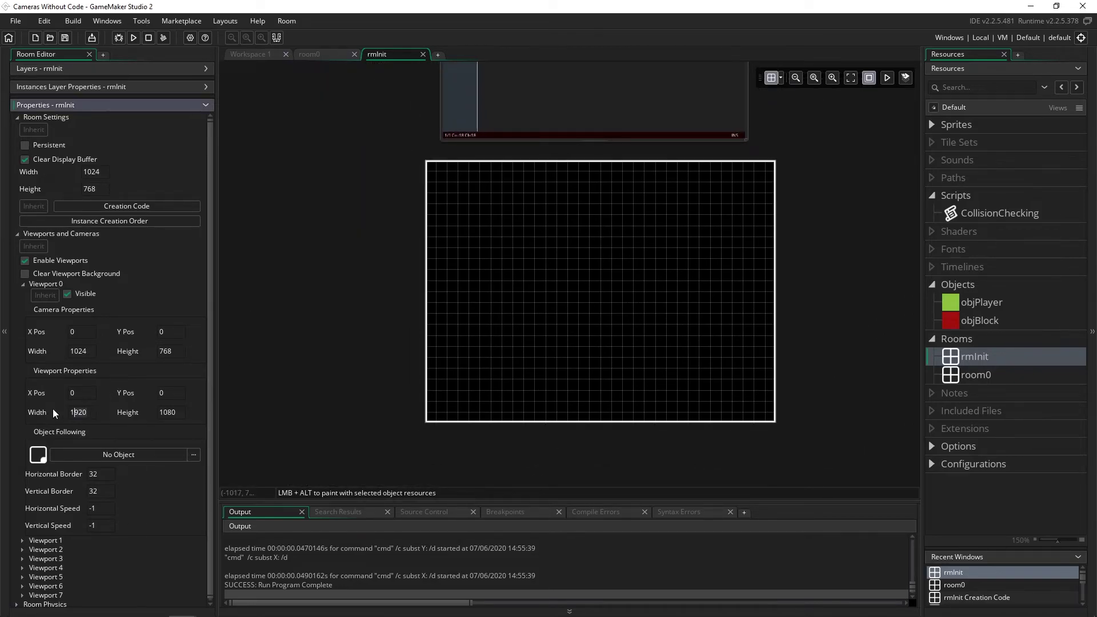
pyautogui.click(176, 357)
# Step: Delete the rmInit room, then run the game with room0 alone to check its window size and close it
pyautogui.doubleClick(953, 376)
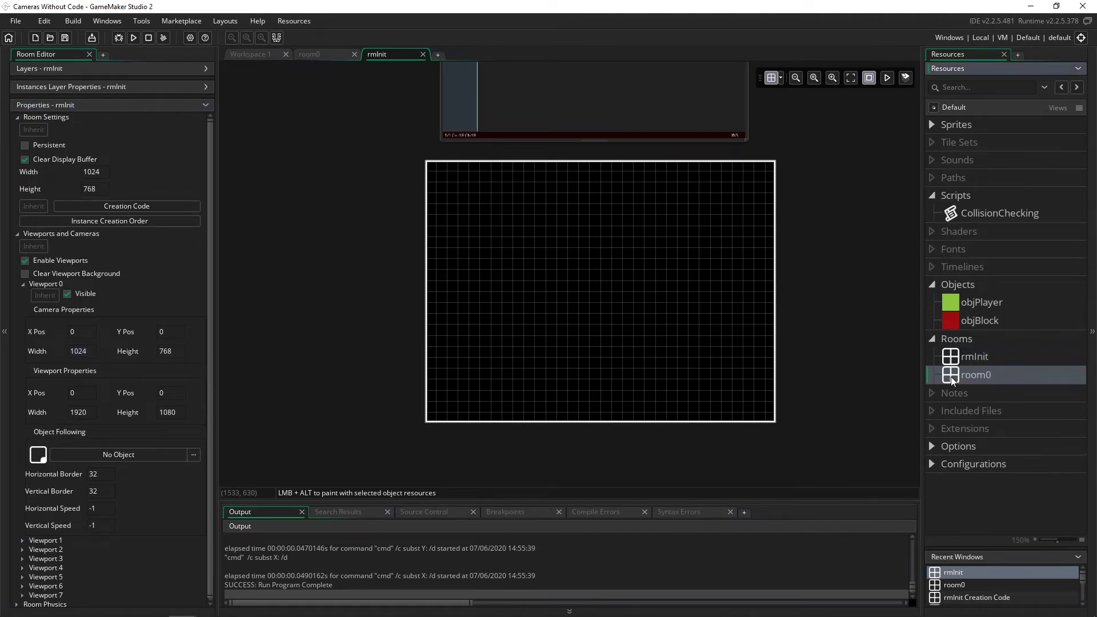
pyautogui.click(965, 359)
pyautogui.press('Delete')
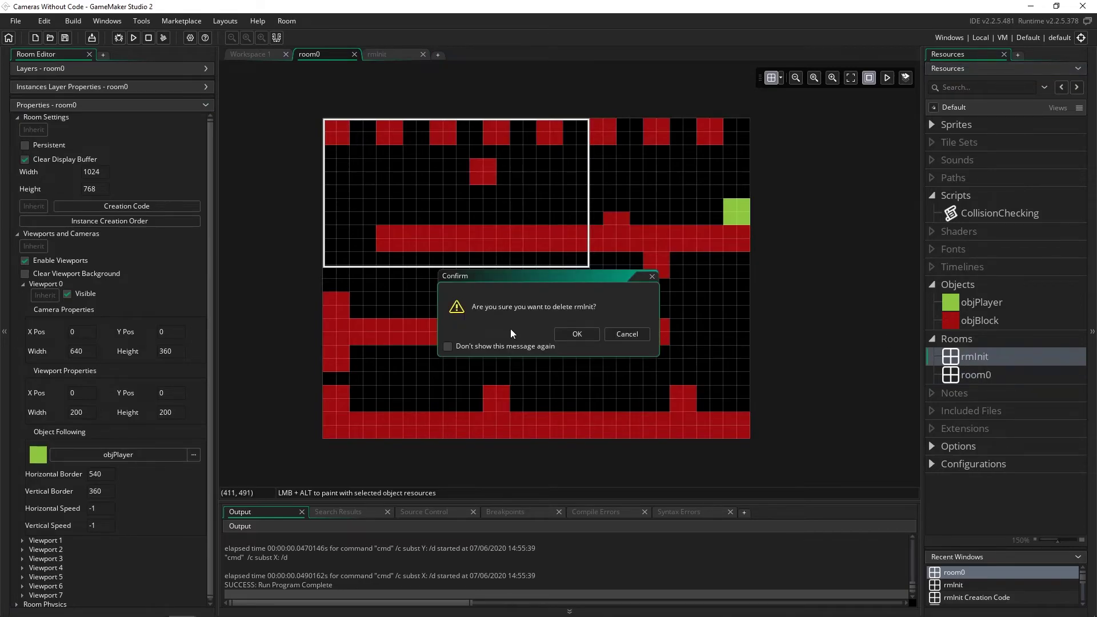
pyautogui.click(565, 336)
pyautogui.press('F5')
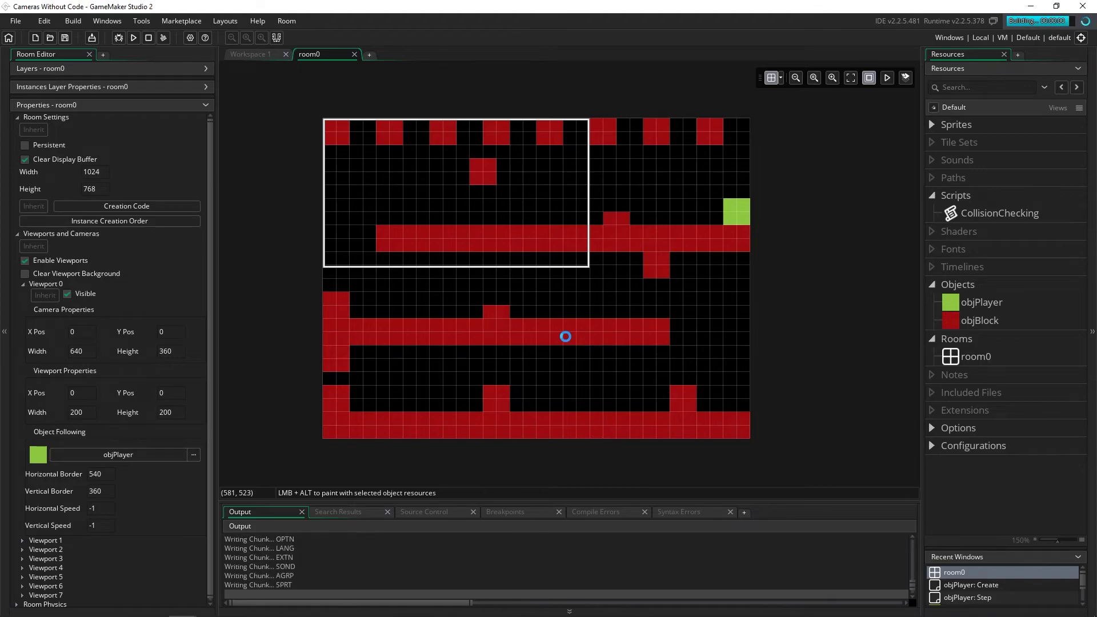
pyautogui.click(592, 249)
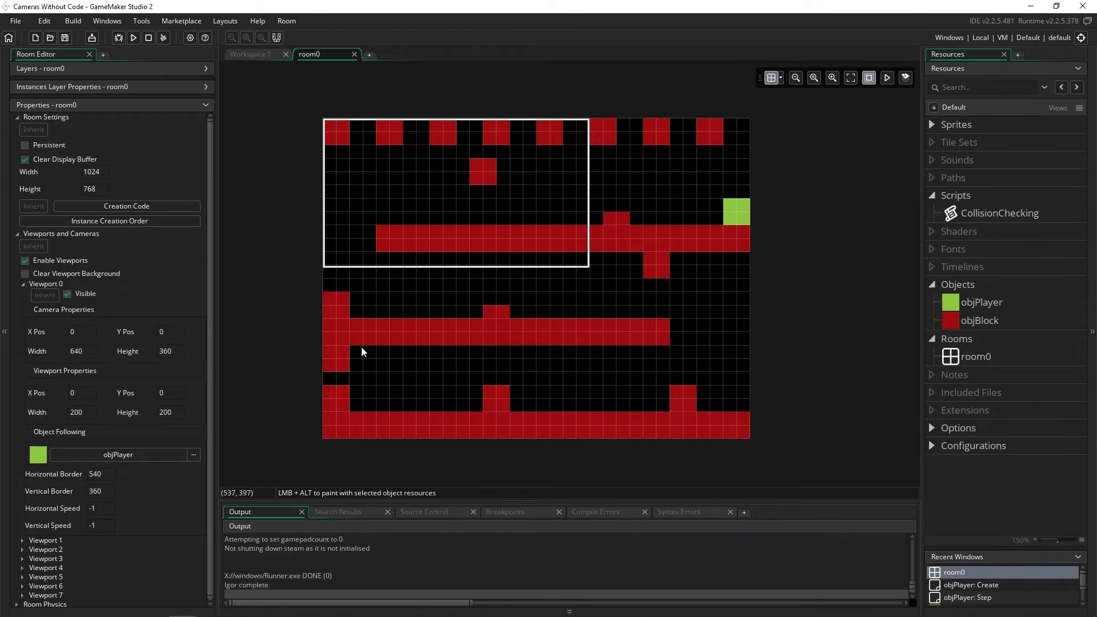
# Step: Set Viewport 0's viewport width to 1920 and height to 1080 in room0
pyautogui.click(91, 413)
pyautogui.press('BackSpace')
pyautogui.press('BackSpace')
pyautogui.press('BackSpace')
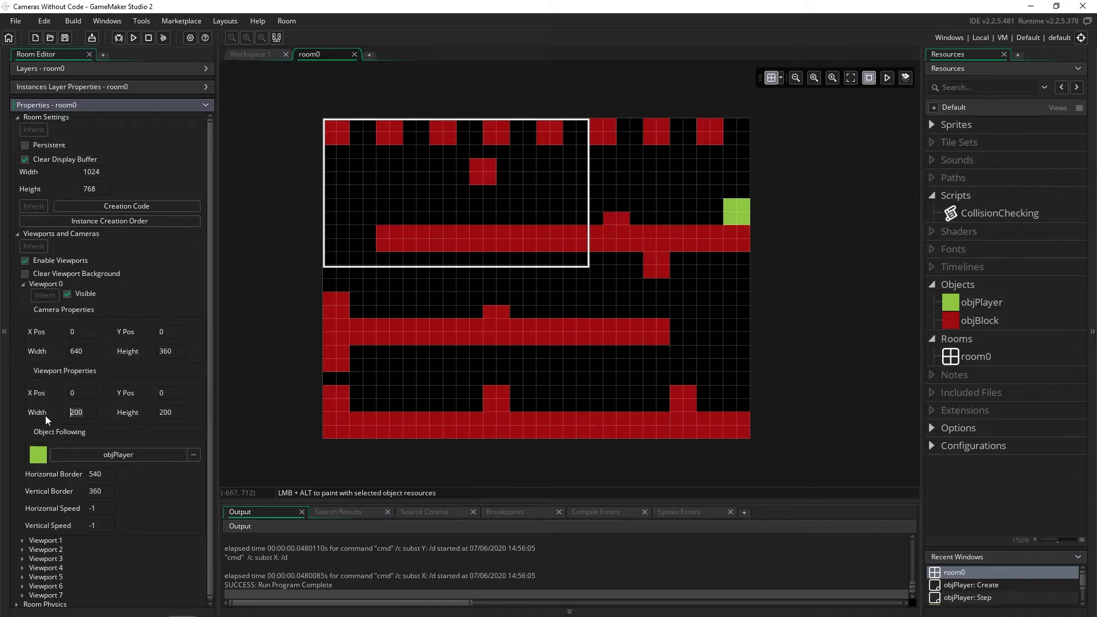
pyautogui.write('1920')
pyautogui.press('Tab')
pyautogui.write('1080')
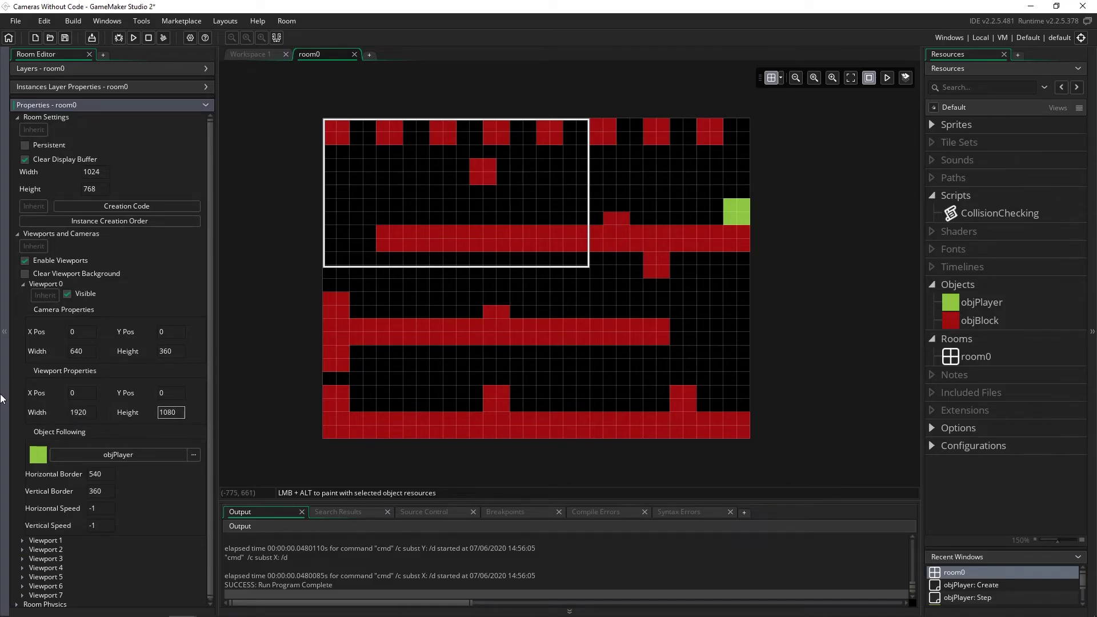
# Step: Make Viewport 1 visible in room0, examine its camera and viewport properties, and hide it again
pyautogui.click(26, 286)
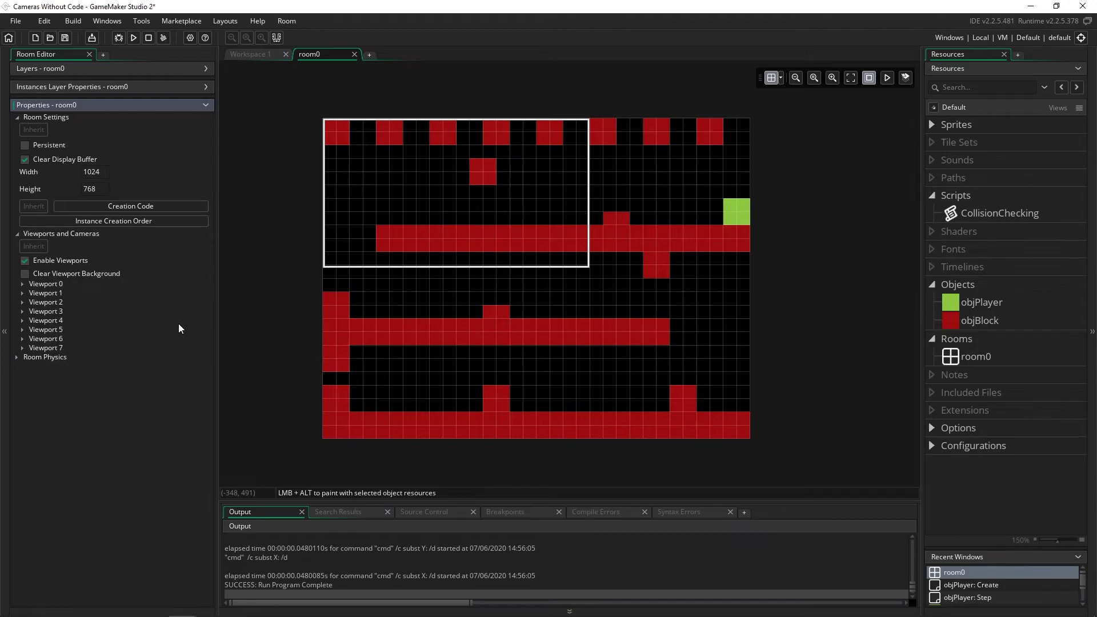
pyautogui.click(24, 293)
pyautogui.click(74, 303)
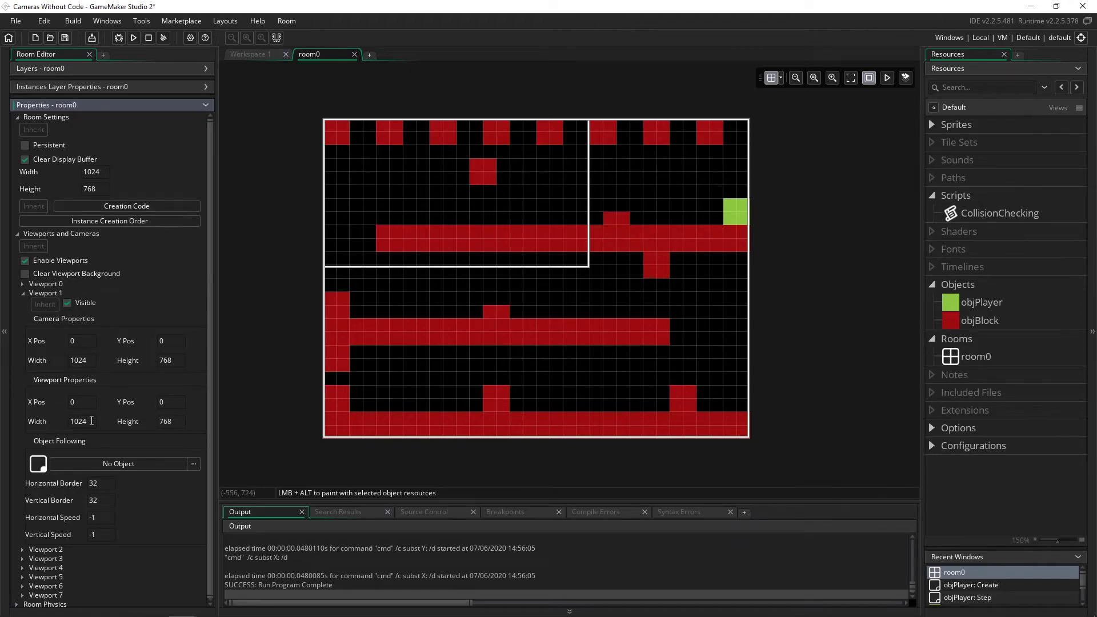
pyautogui.click(161, 422)
pyautogui.click(67, 420)
pyautogui.click(69, 304)
pyautogui.click(23, 294)
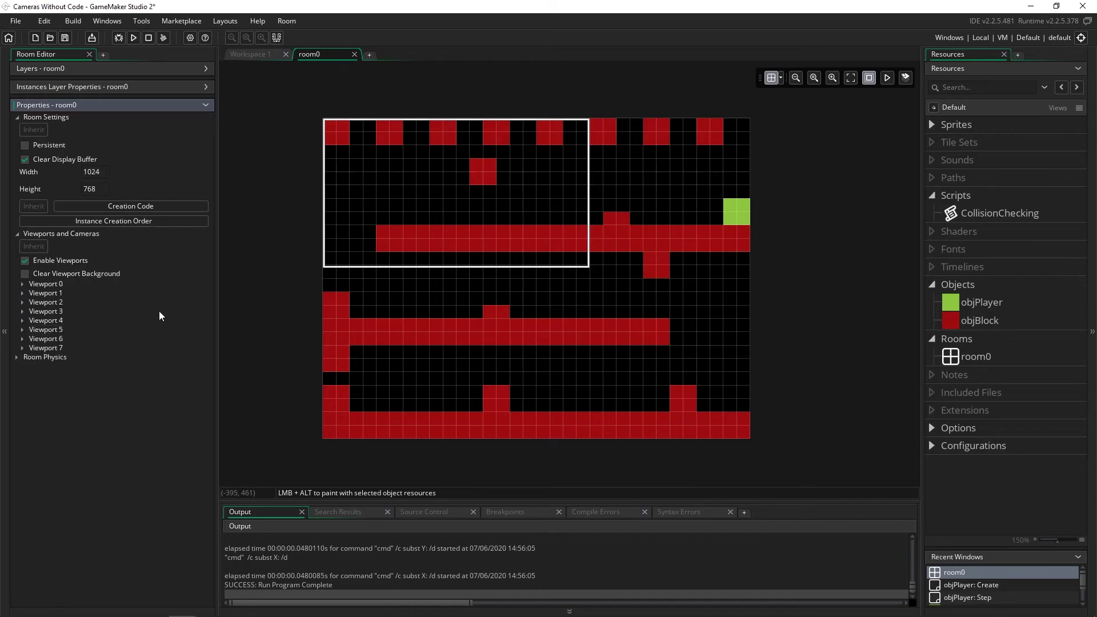